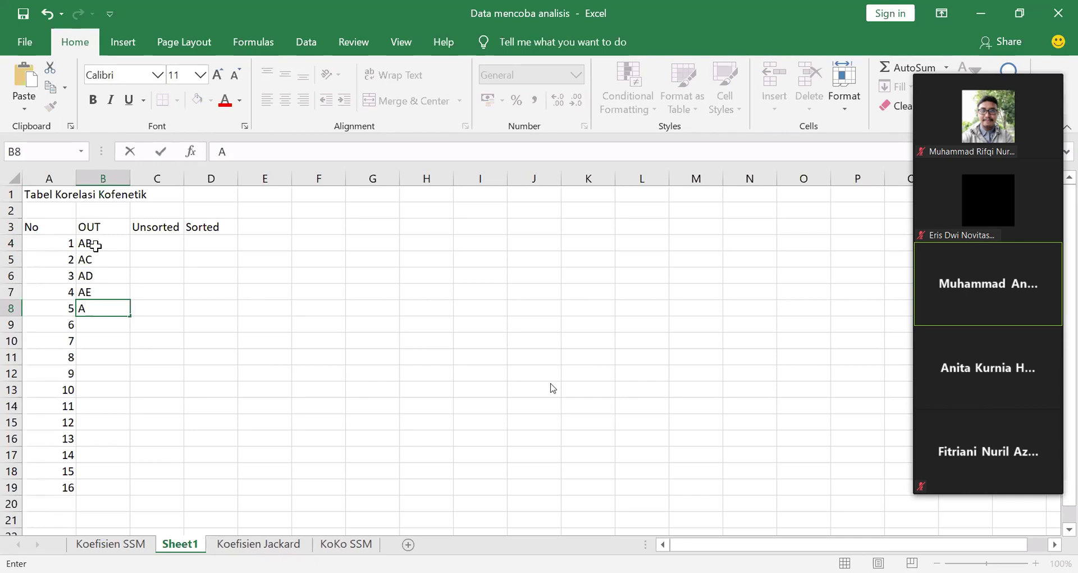
Step: Enter the pair labels AF, BC, BD, BE, BF and CD down the OUT column
key(Return)
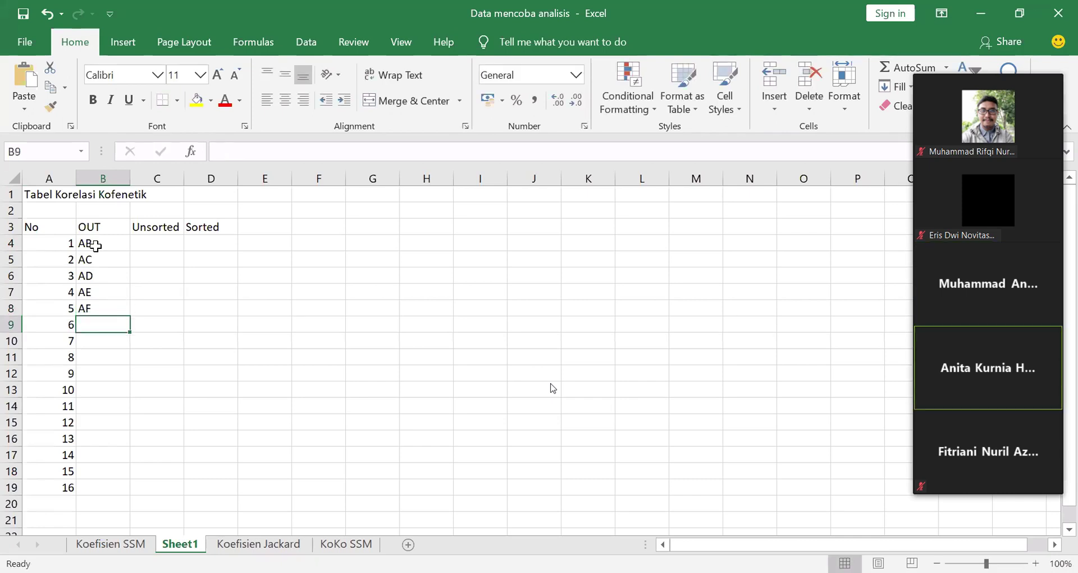
text(BC)
key(Return)
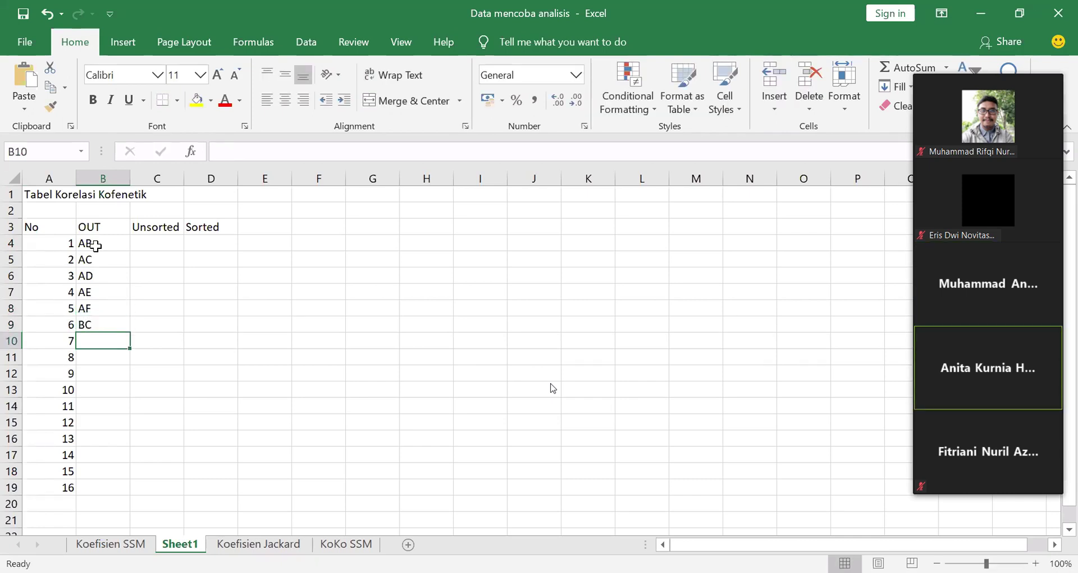
text(BD)
key(Return)
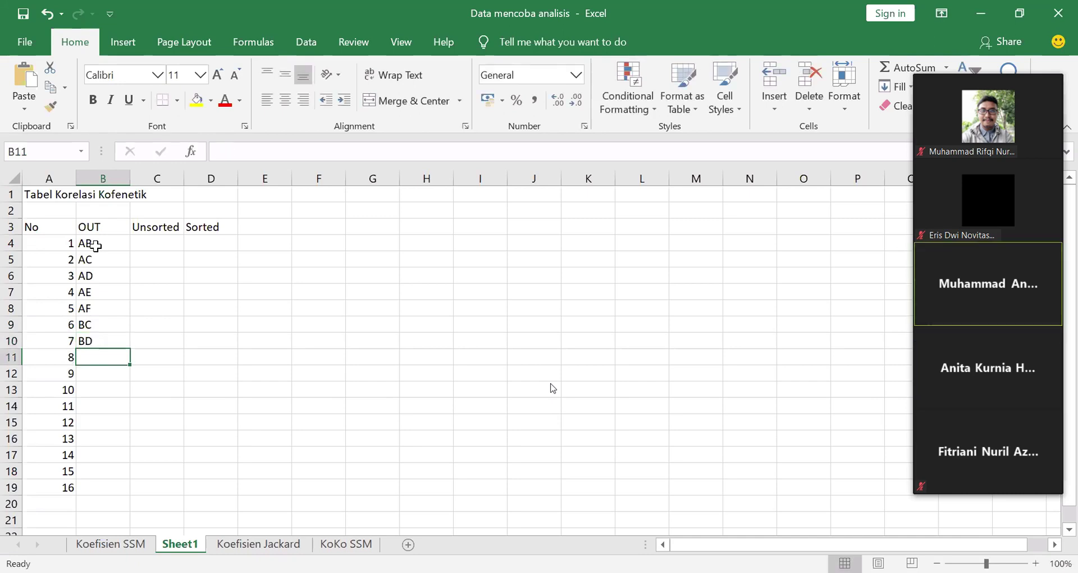
text(BE)
key(Return)
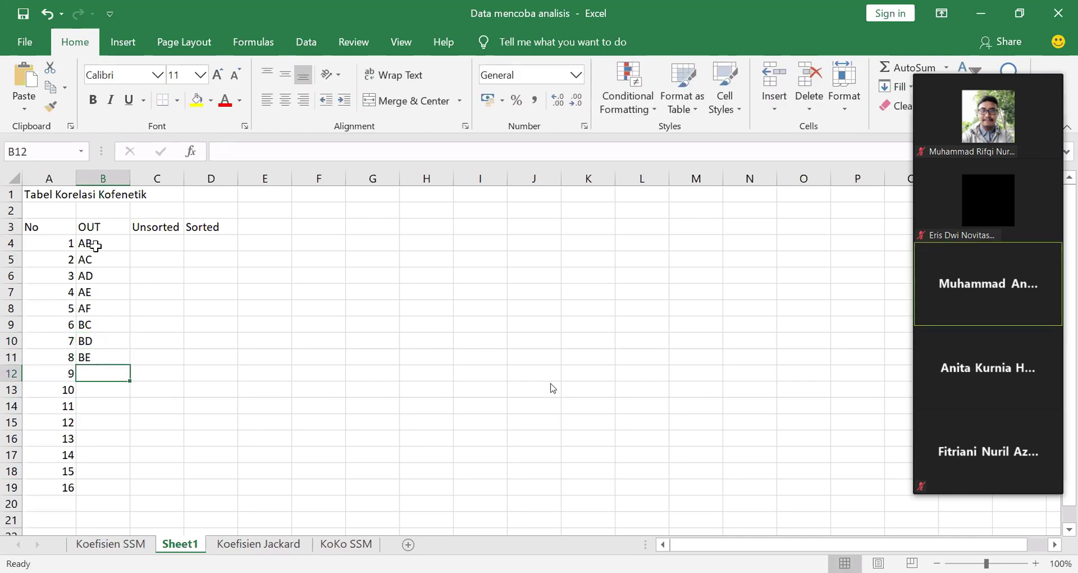
text(BF)
key(Return)
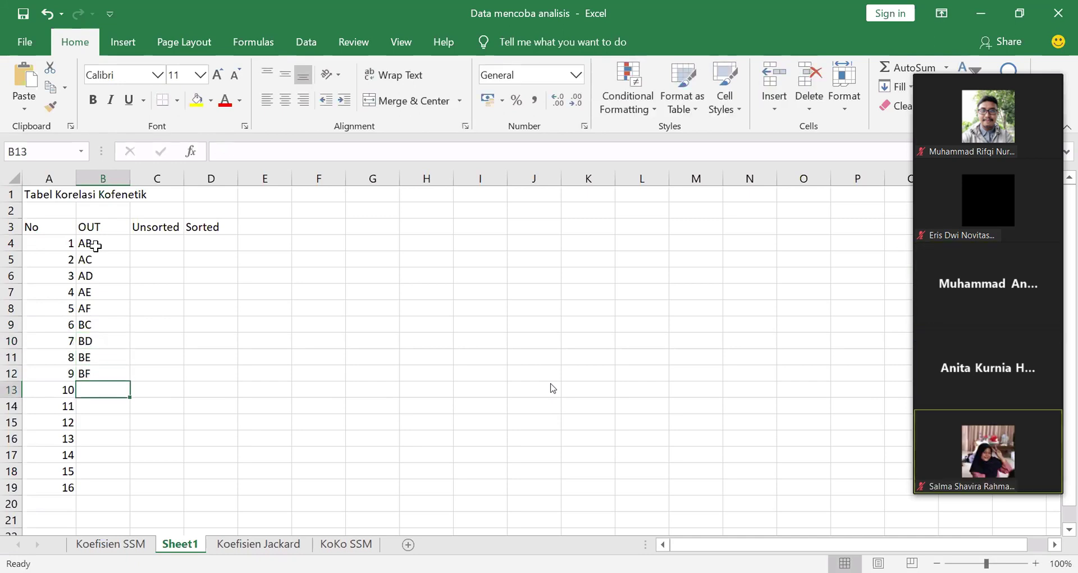
text(CD)
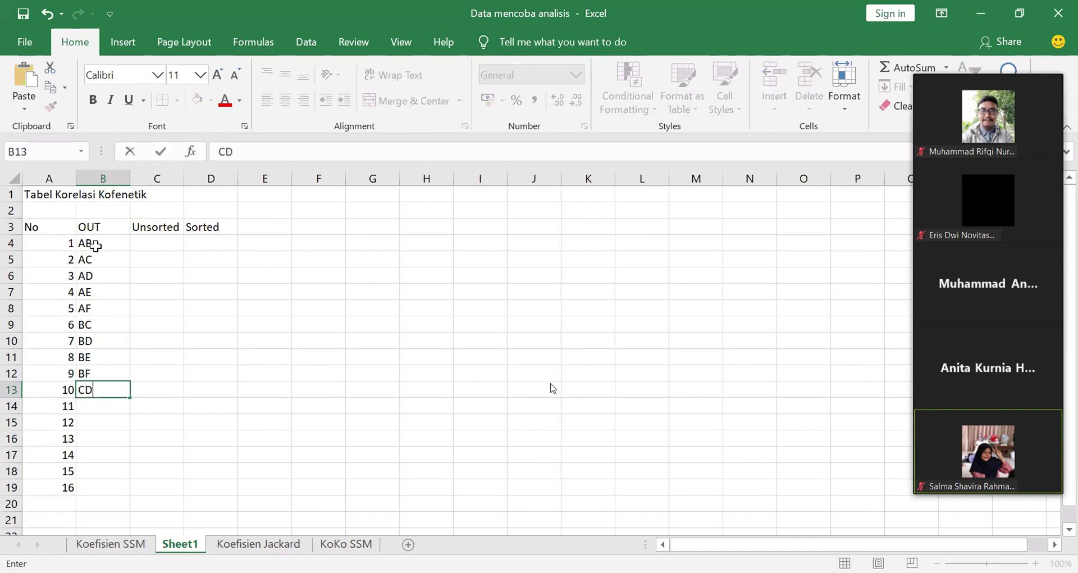
key(Return)
Step: Fill in pairs CE, CF, DE, DF and EF, then clear the extra row number 16
text(CE)
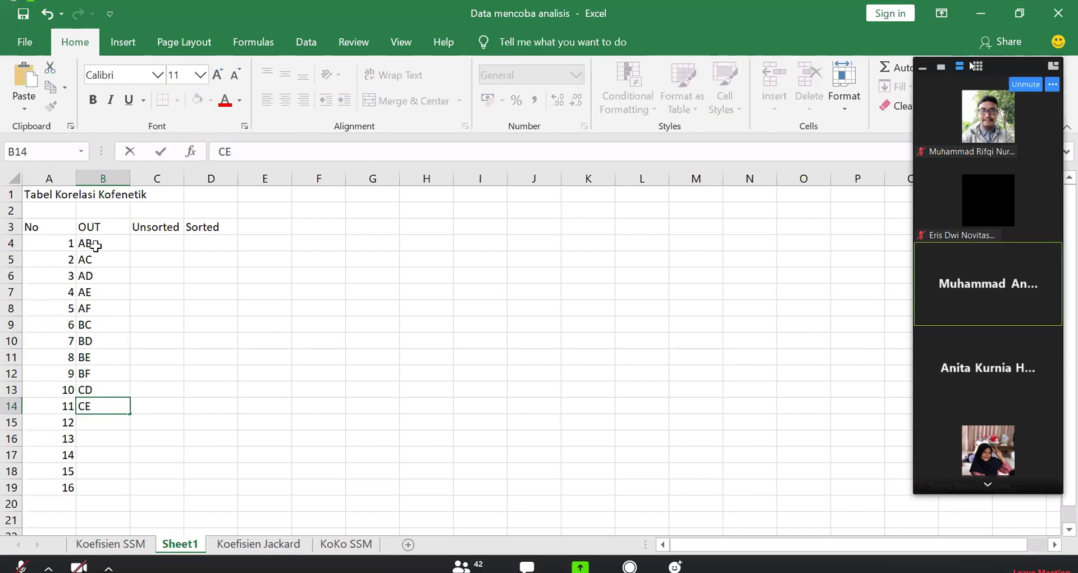
key(Return)
text(CF)
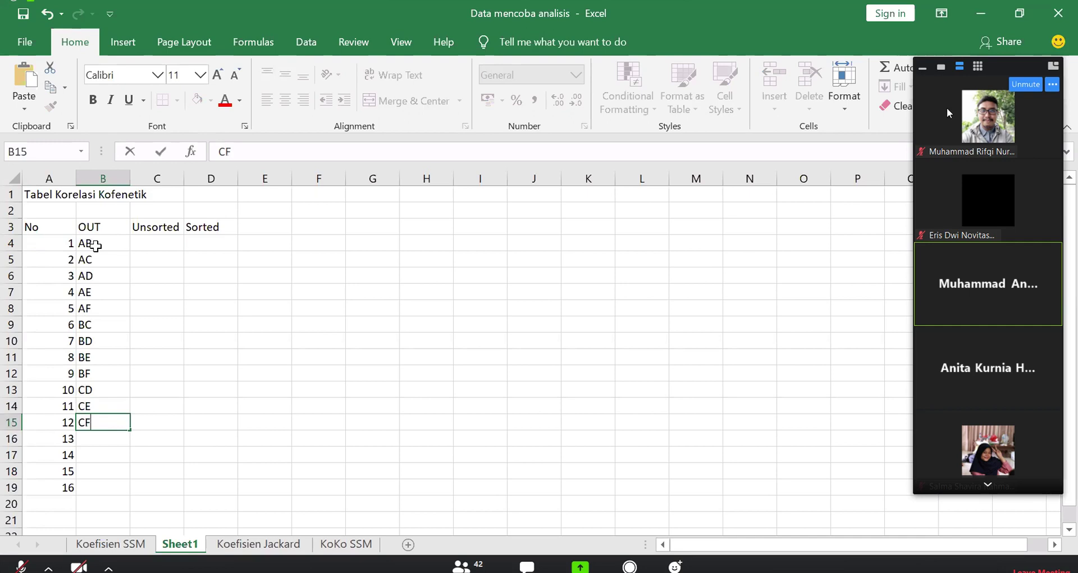
key(Return)
click(938, 67)
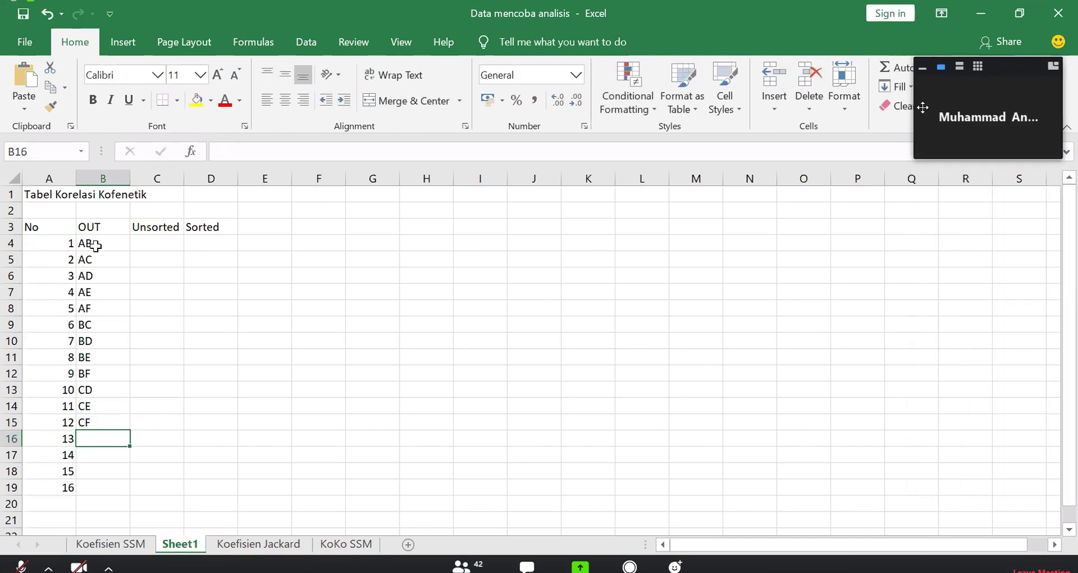
text(DE)
key(Return)
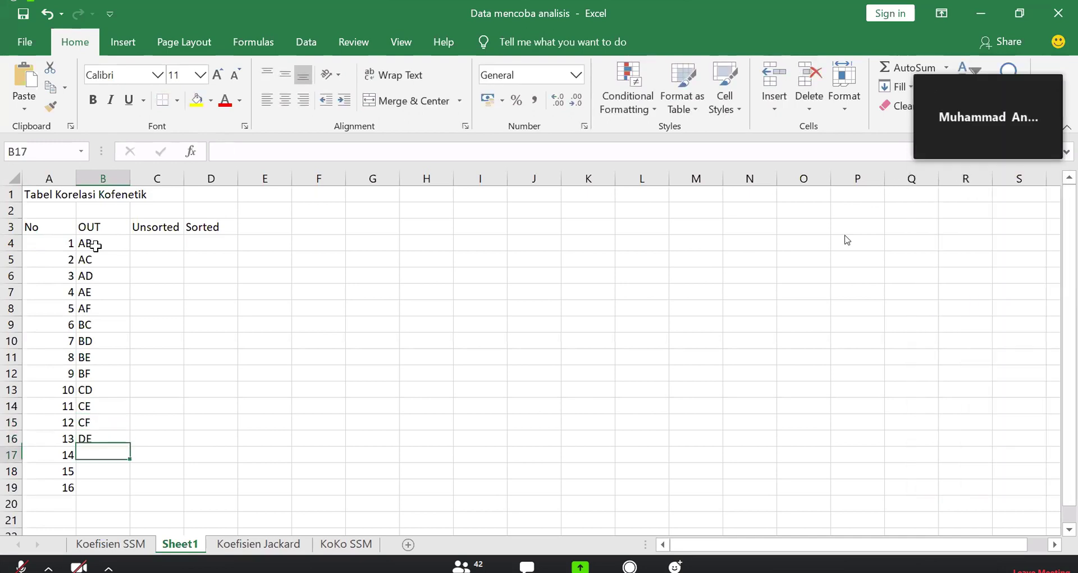
text(DE)
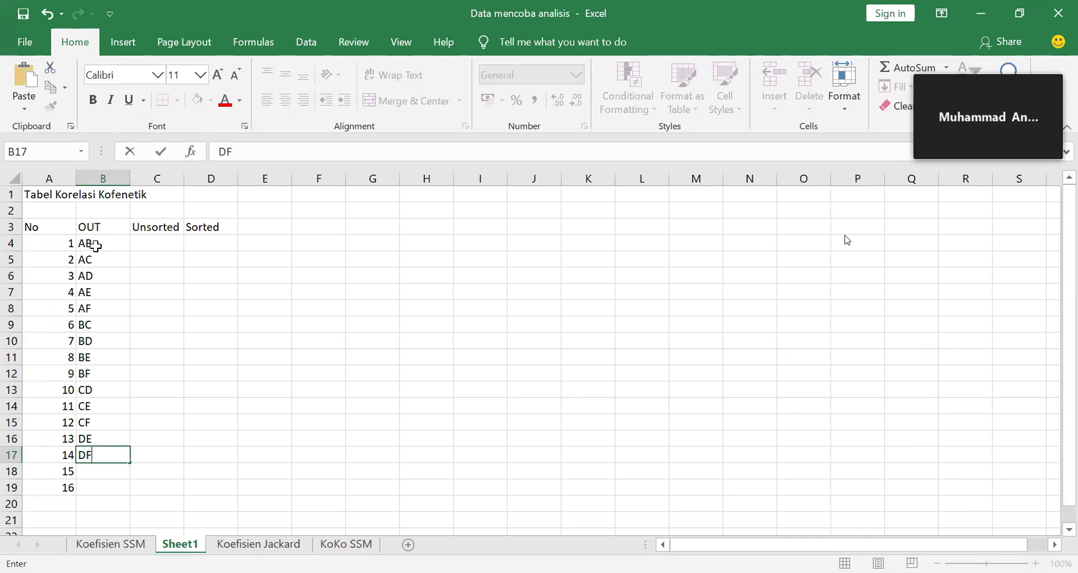
key(Return)
text(EF)
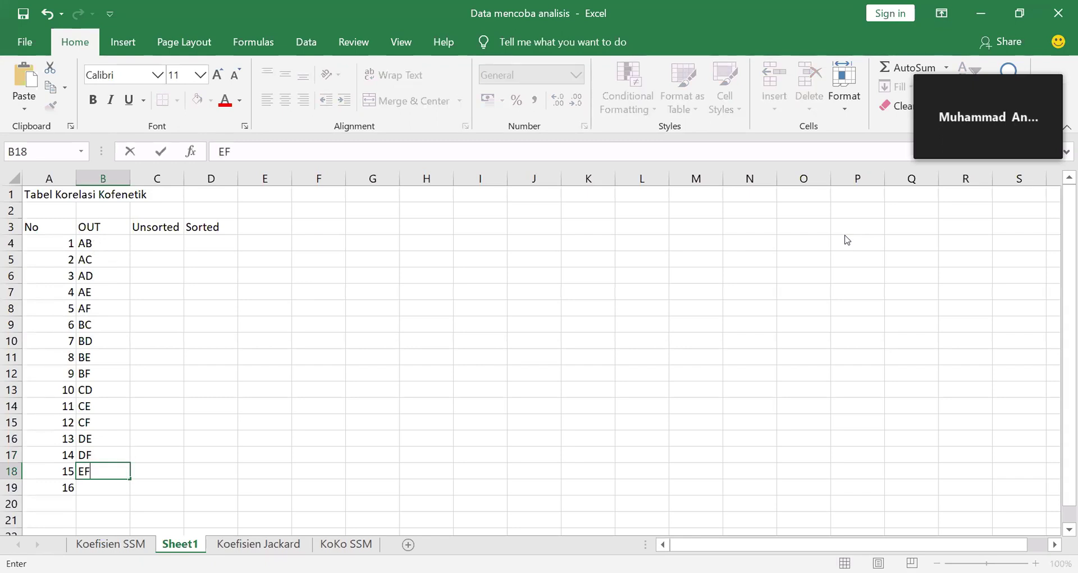
click(52, 488)
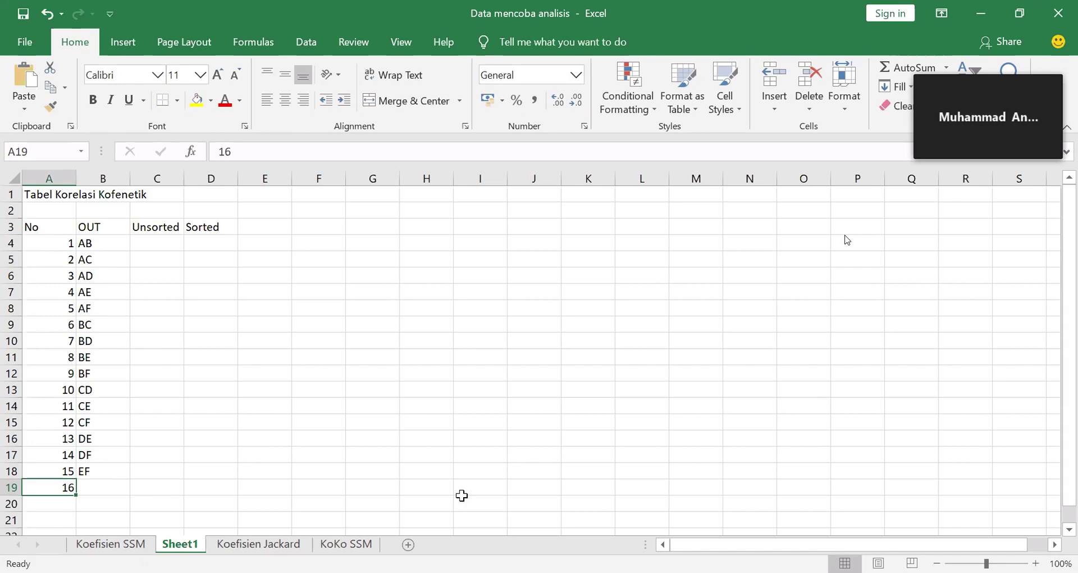
key(BackSpace)
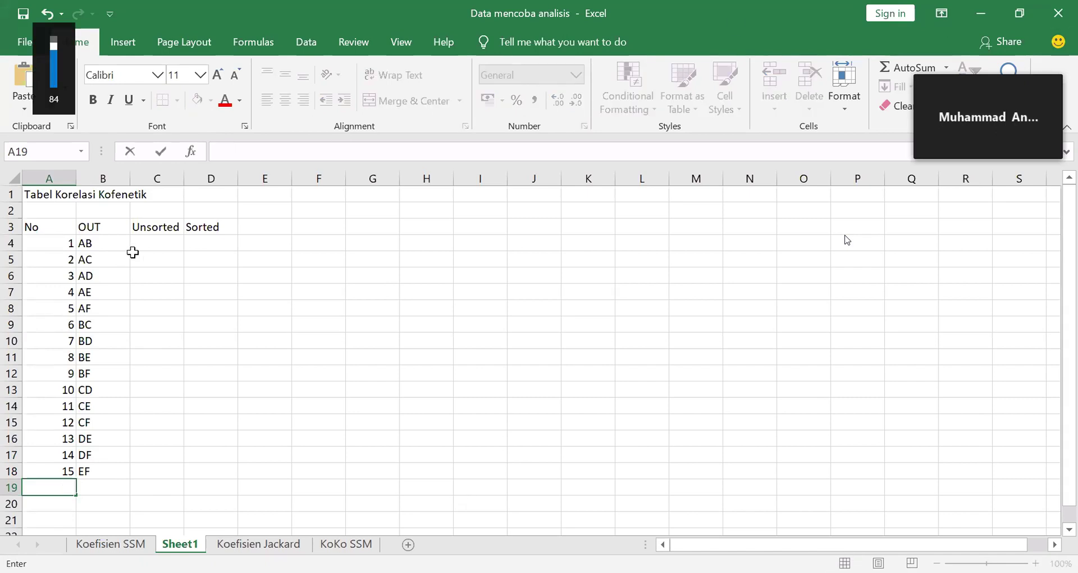
Step: Finish removing the stray 16 and append 's jACCARD' to the Tabel Korelasi Kofenetik title in A1
click(149, 243)
click(157, 197)
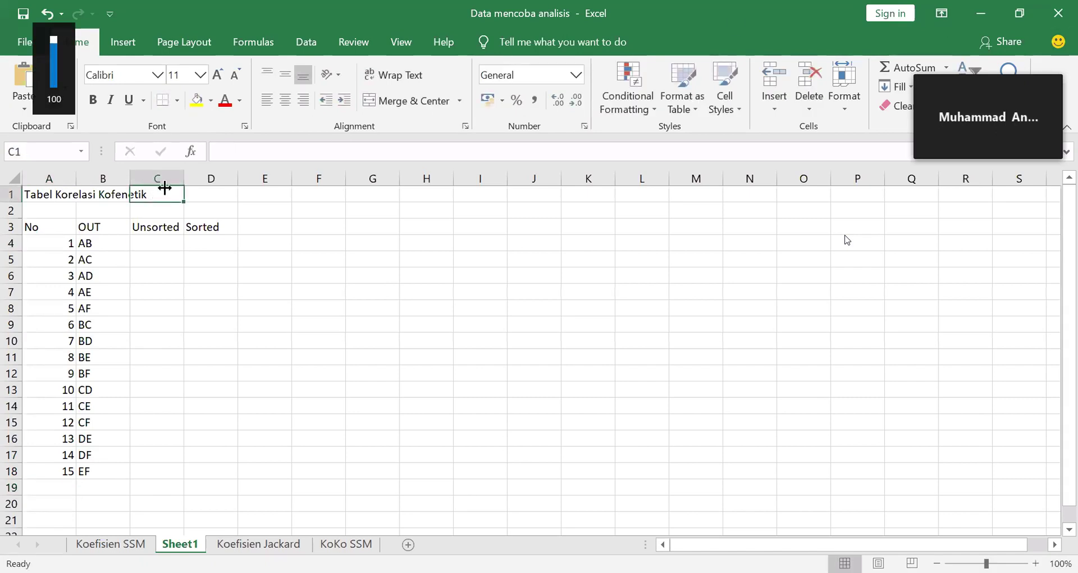
click(31, 193)
click(365, 147)
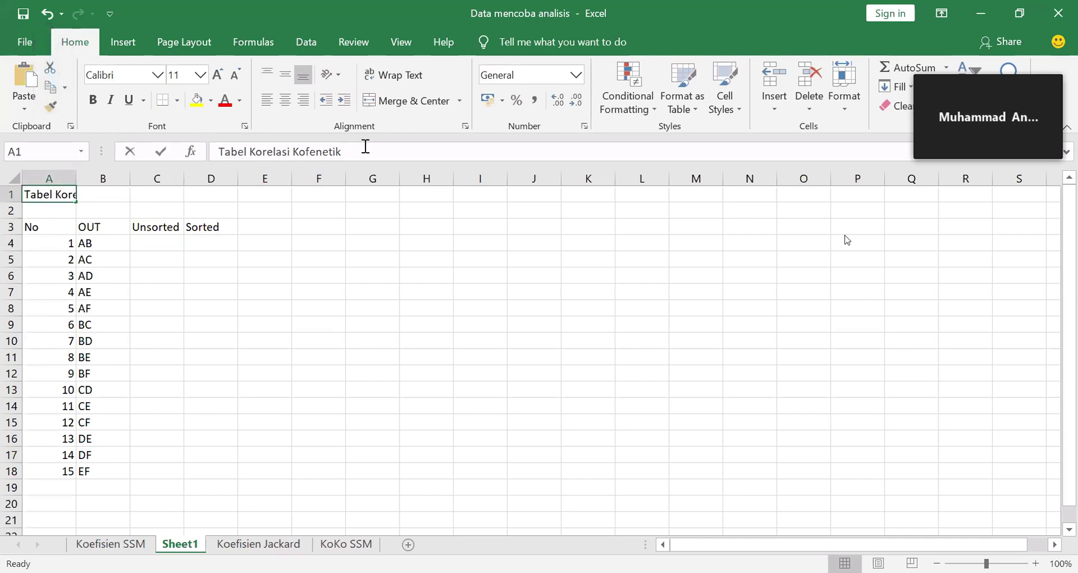
text(s )
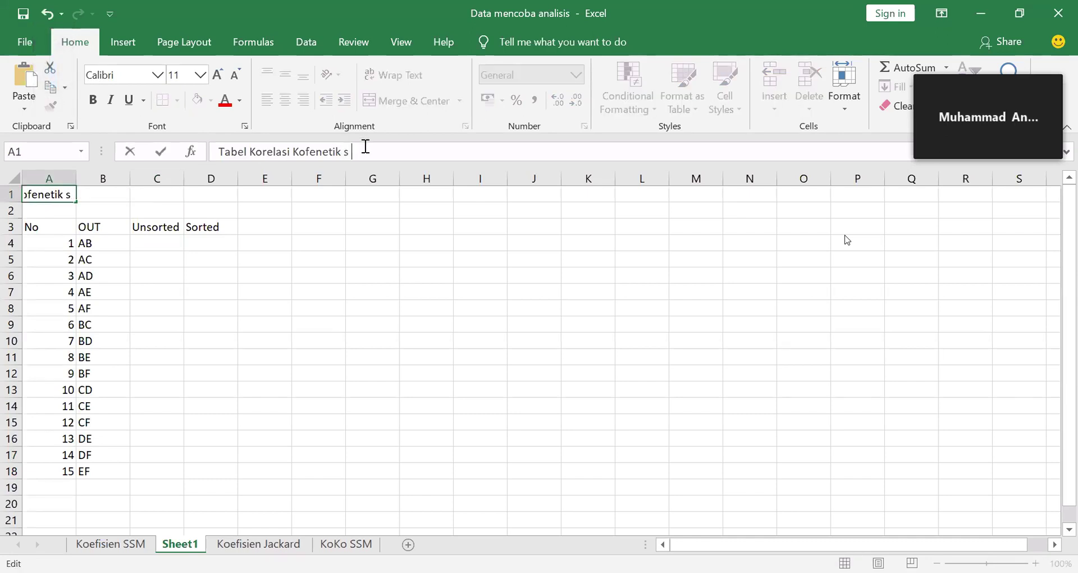
text(jACCARD)
click(386, 391)
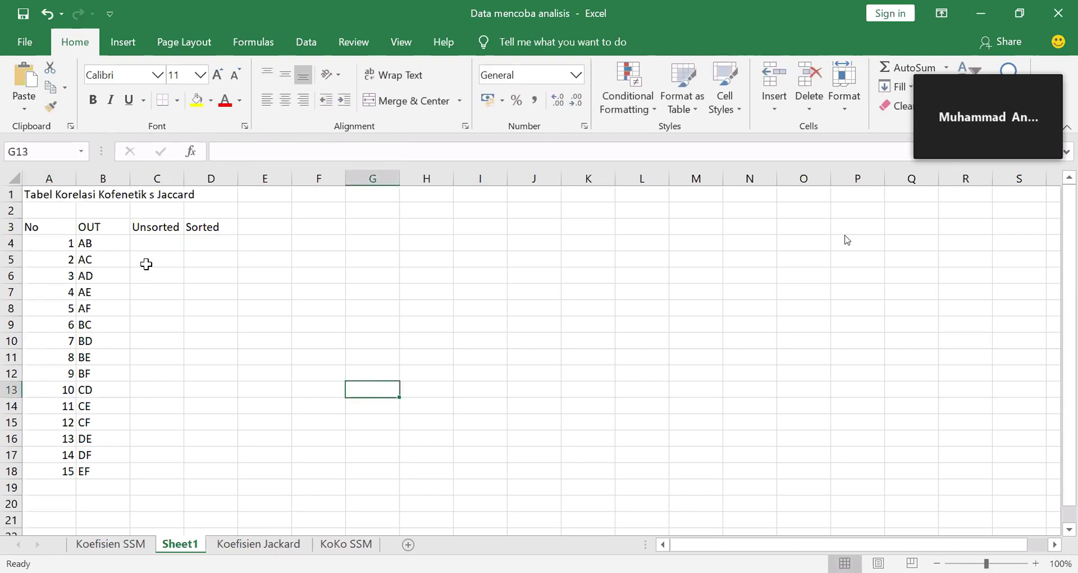
Step: Copy the AB similarity 0,571 from Koefisien Jackard B13 into Sheet1 cell C4
click(157, 246)
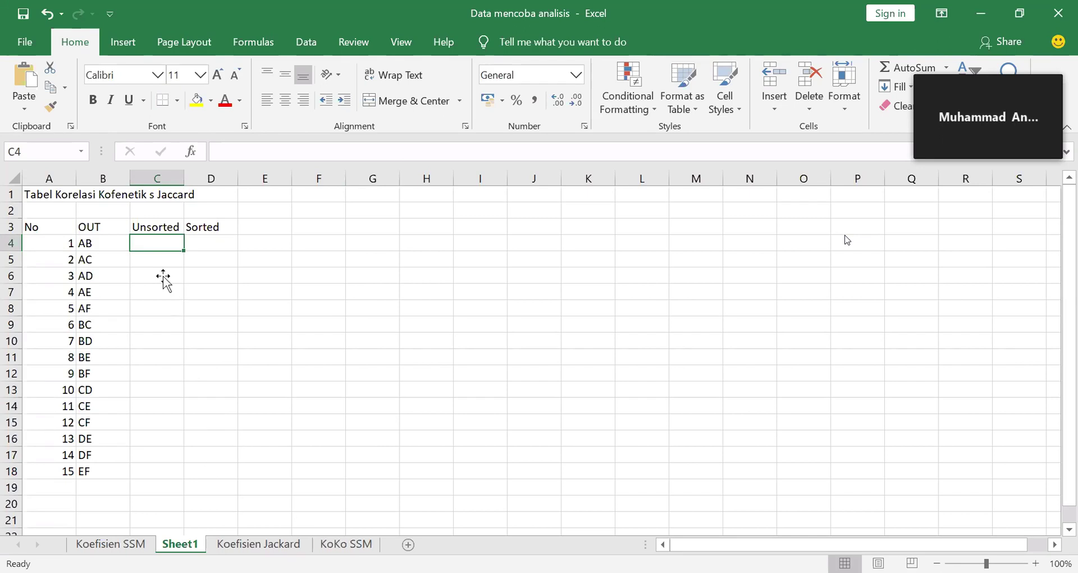
click(282, 544)
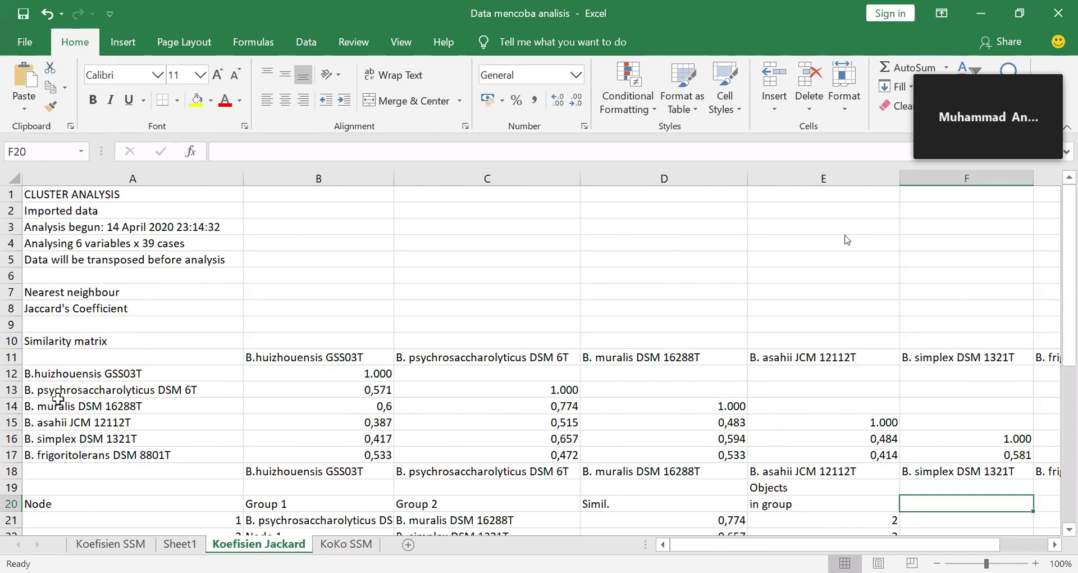
click(288, 386)
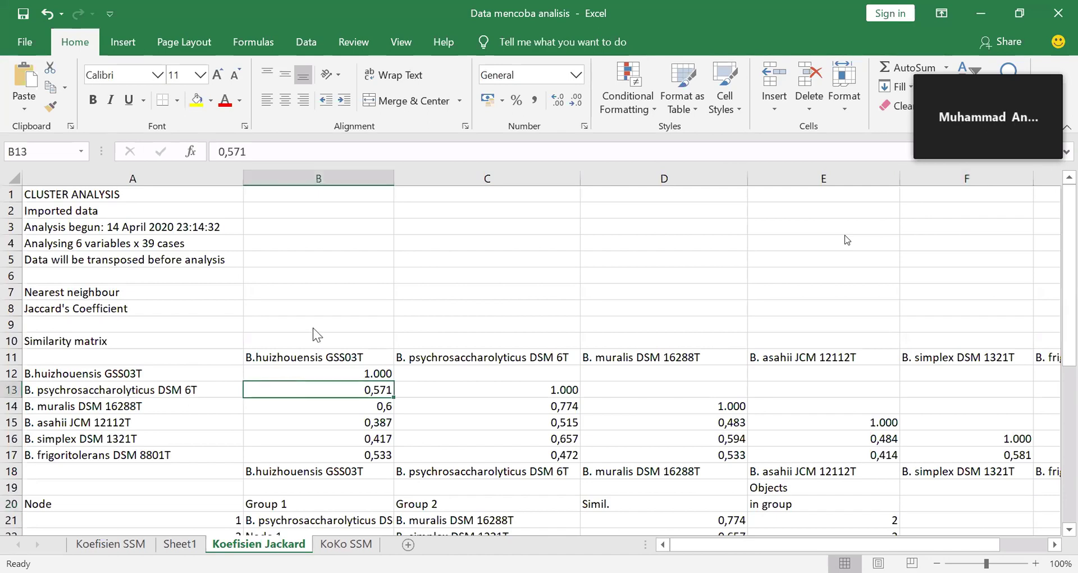
right_click(289, 390)
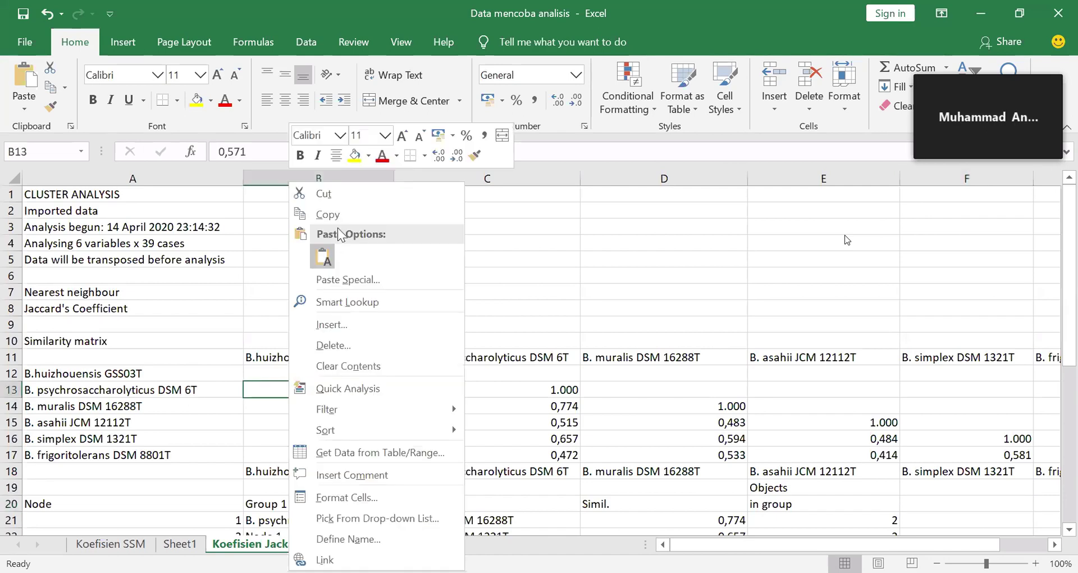
key(Return)
click(178, 544)
click(162, 249)
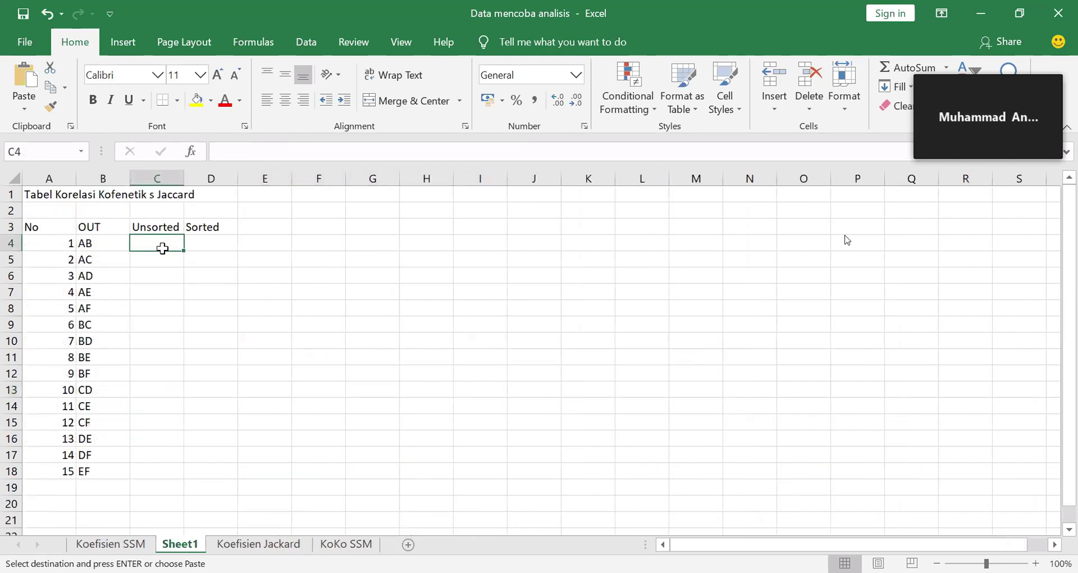
right_click(163, 247)
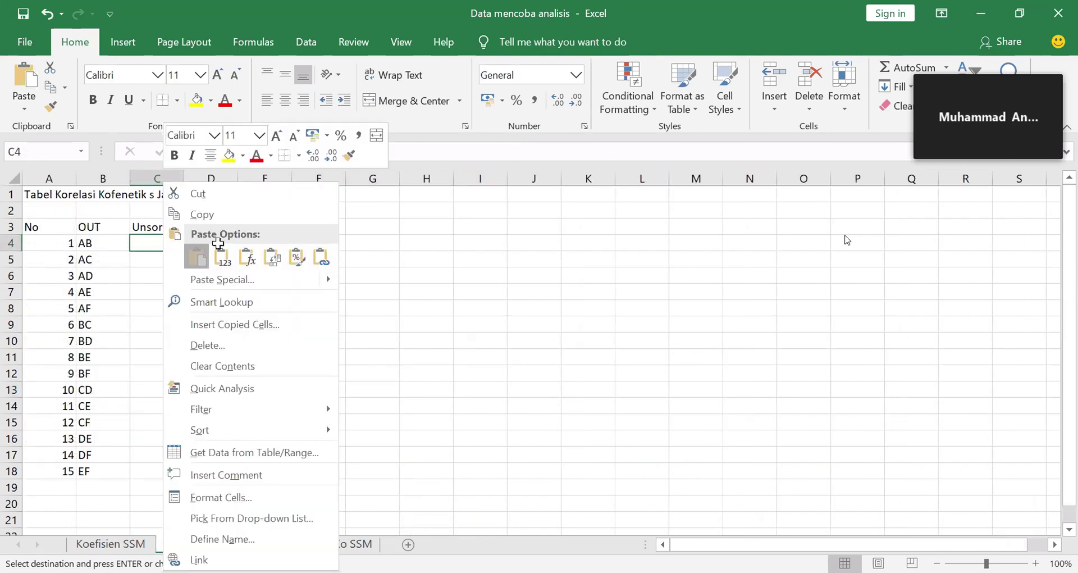
click(221, 253)
click(161, 246)
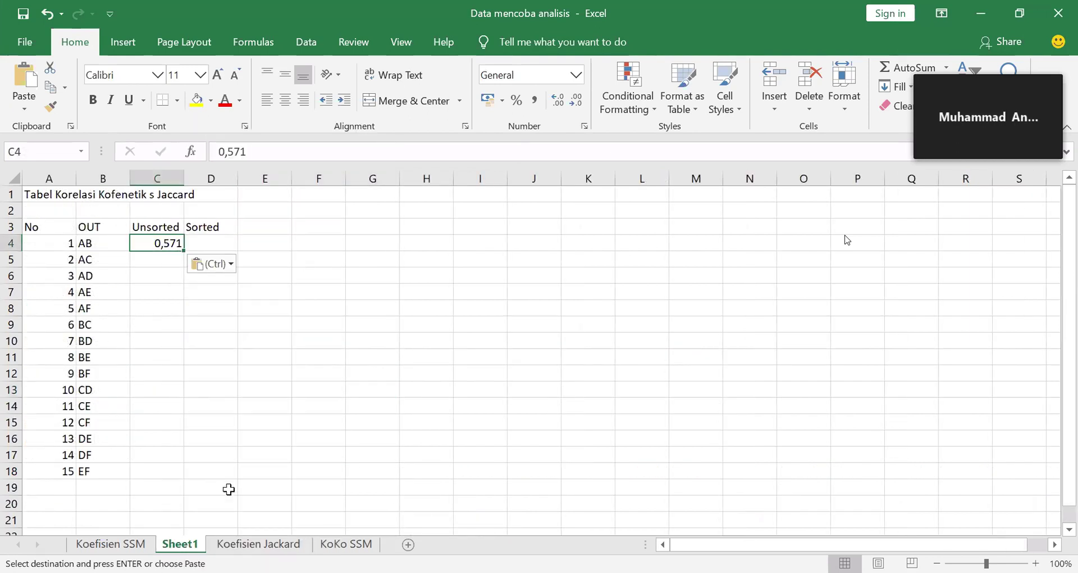
click(245, 545)
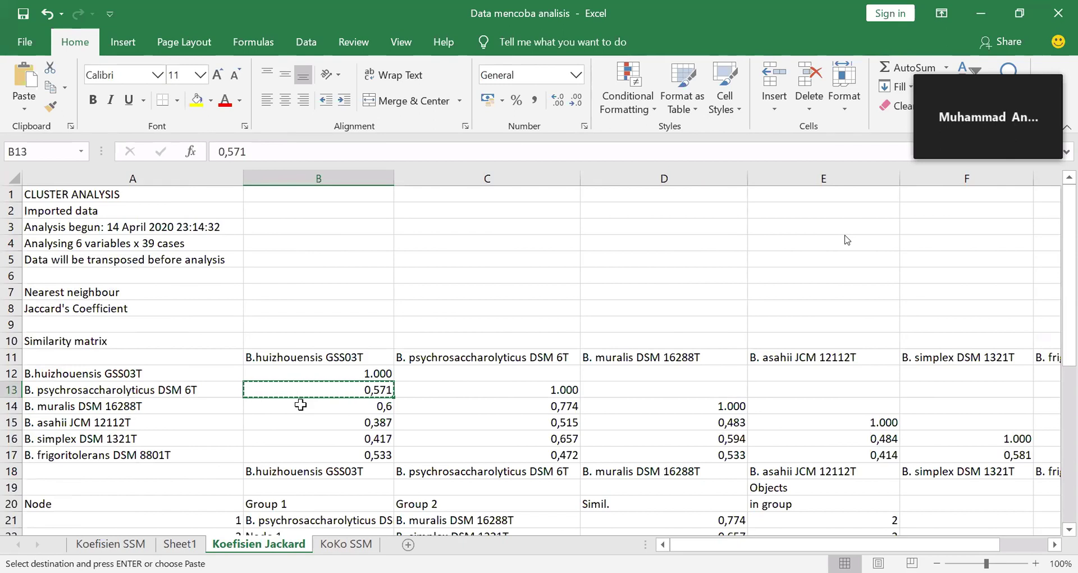
Step: Copy the Jaccard values 0,6, 0,387, 0,417 and 0,533 from B14:B17
click(300, 405)
click(315, 428)
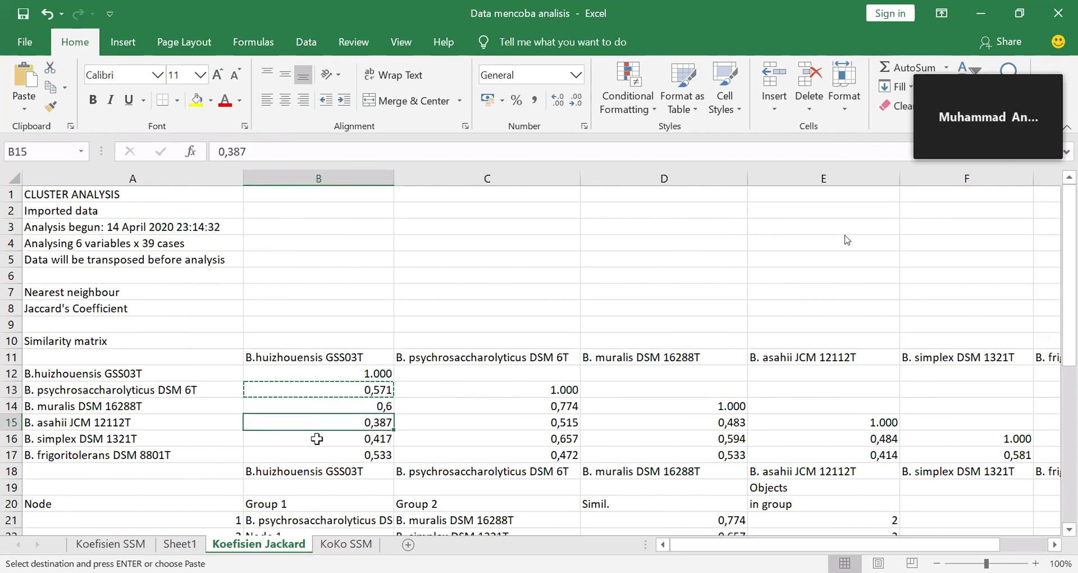
click(317, 438)
click(317, 455)
click(440, 393)
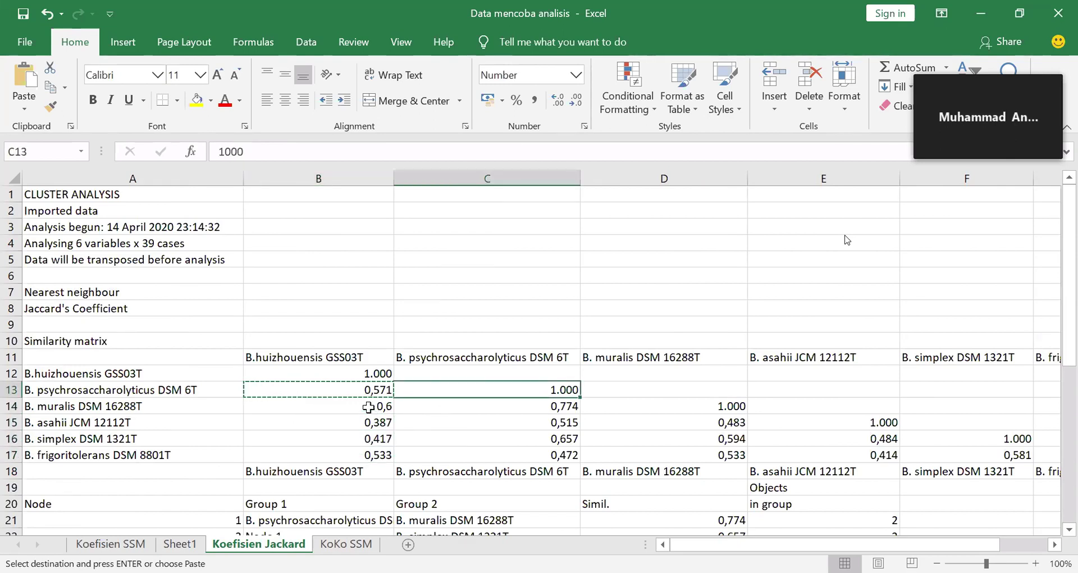
drag(367, 407, 343, 455)
right_click(318, 413)
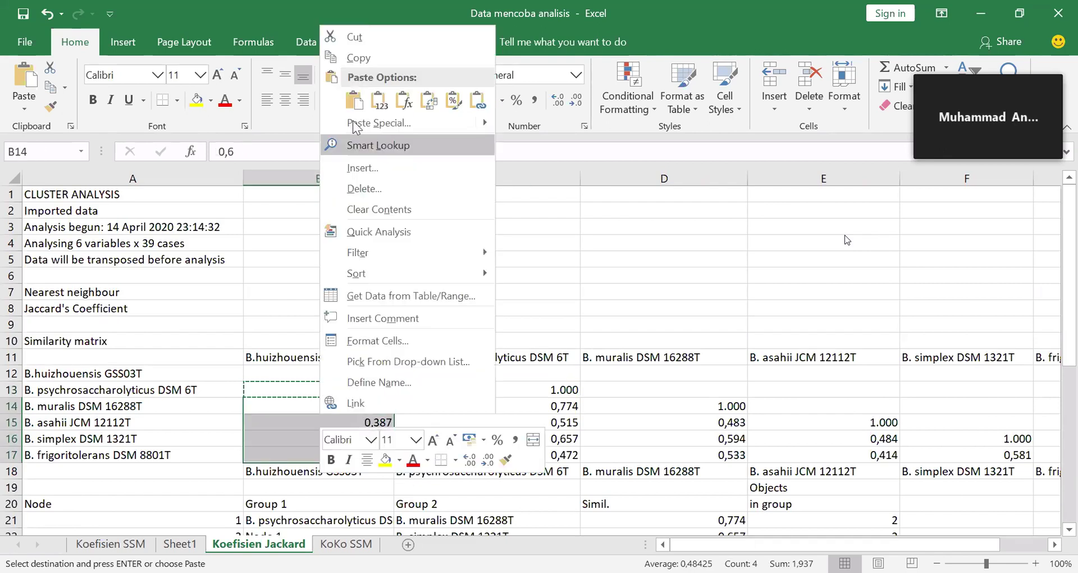
click(358, 58)
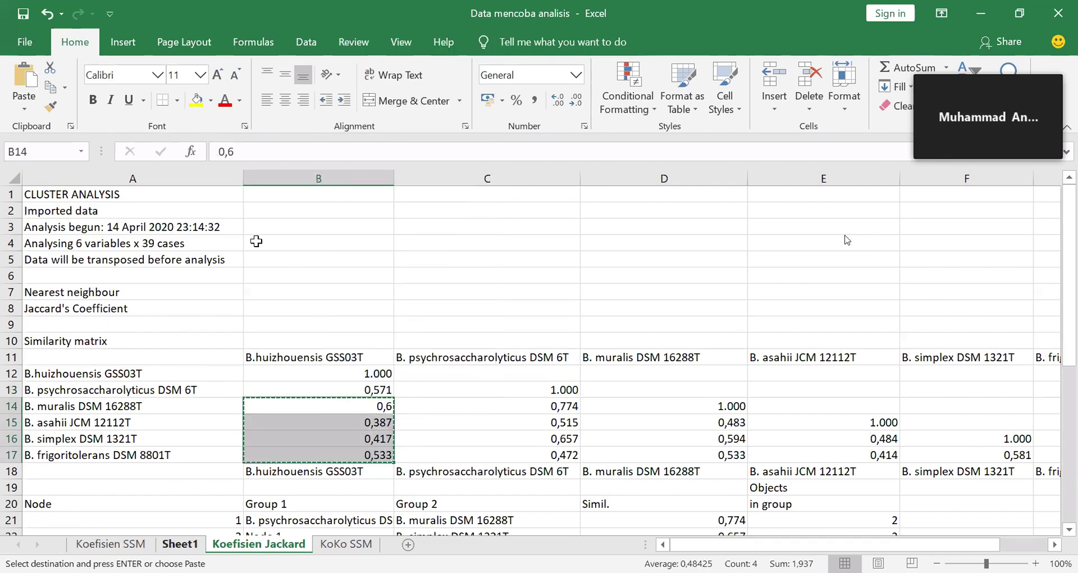
Step: Paste those values into Sheet1 C5:C8 for pairs AC through AF
key(ctrl+Page_Up)
click(149, 263)
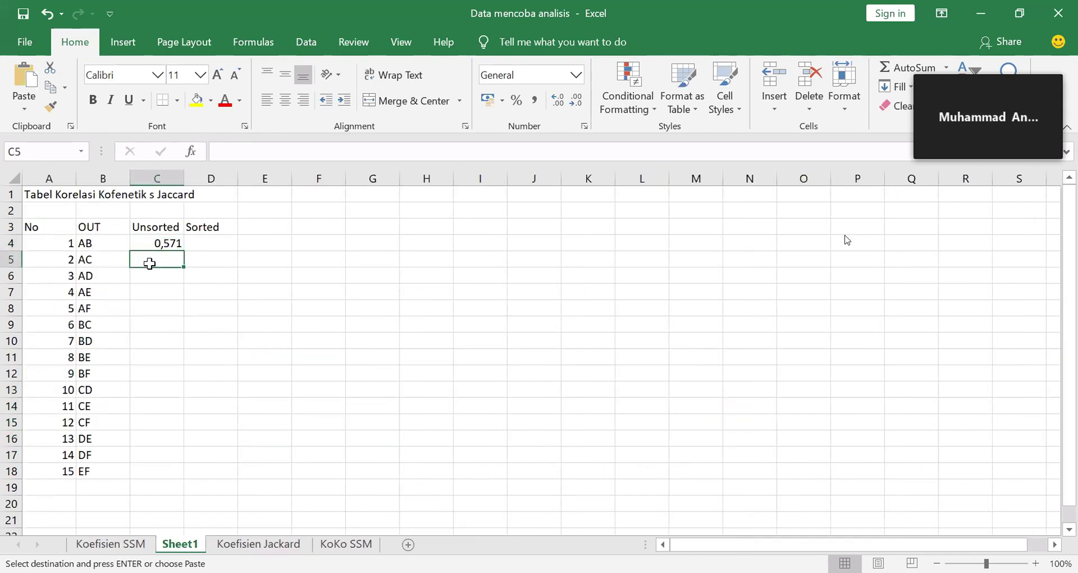
right_click(149, 264)
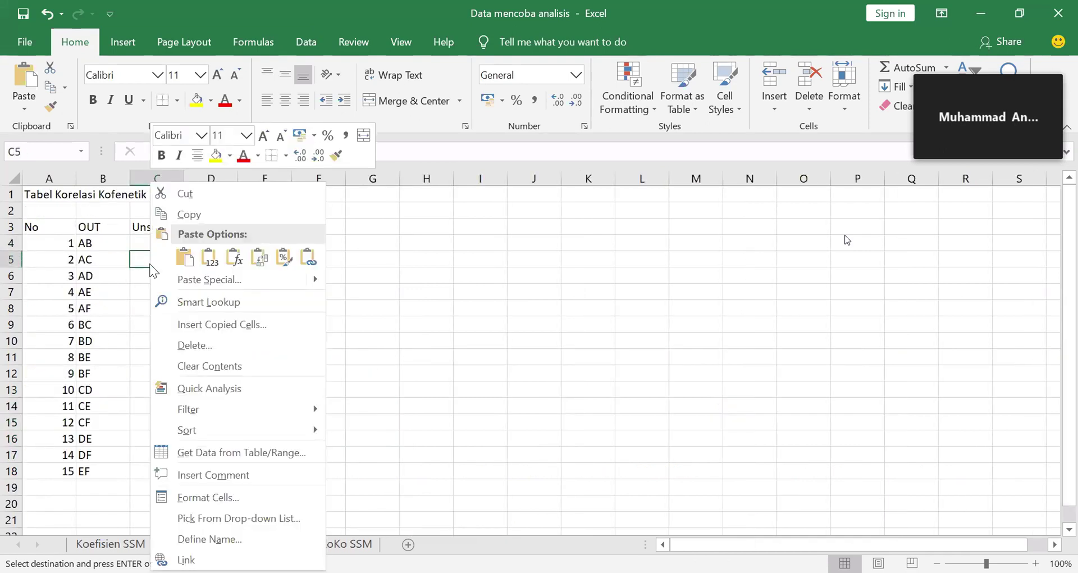
click(181, 257)
click(157, 325)
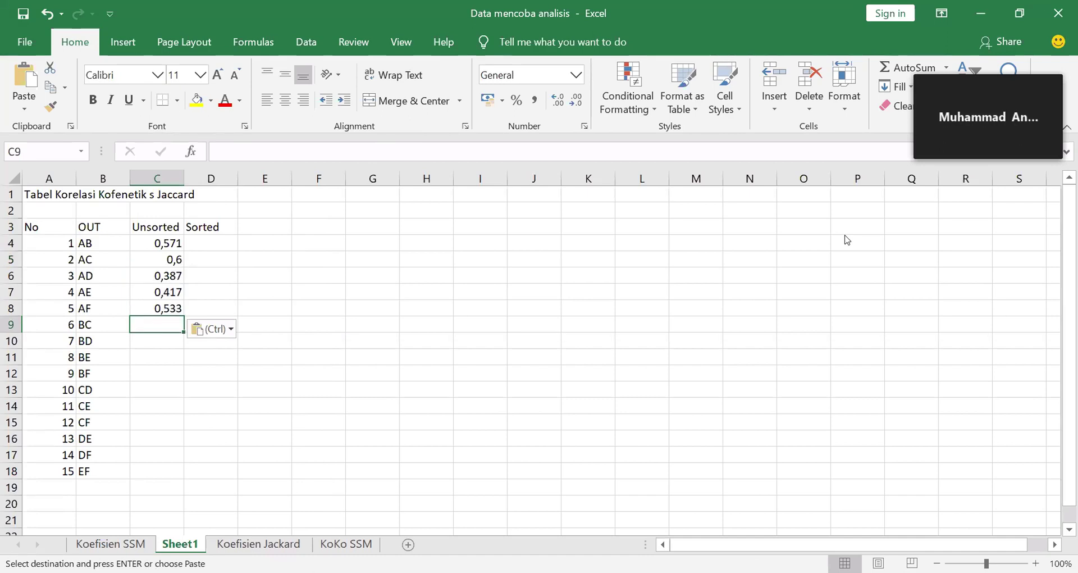
Step: Copy 0,774, 0,515, 0,657 and 0,472 from Koefisien Jackard C14:C17 into Sheet1 C9:C12
click(110, 543)
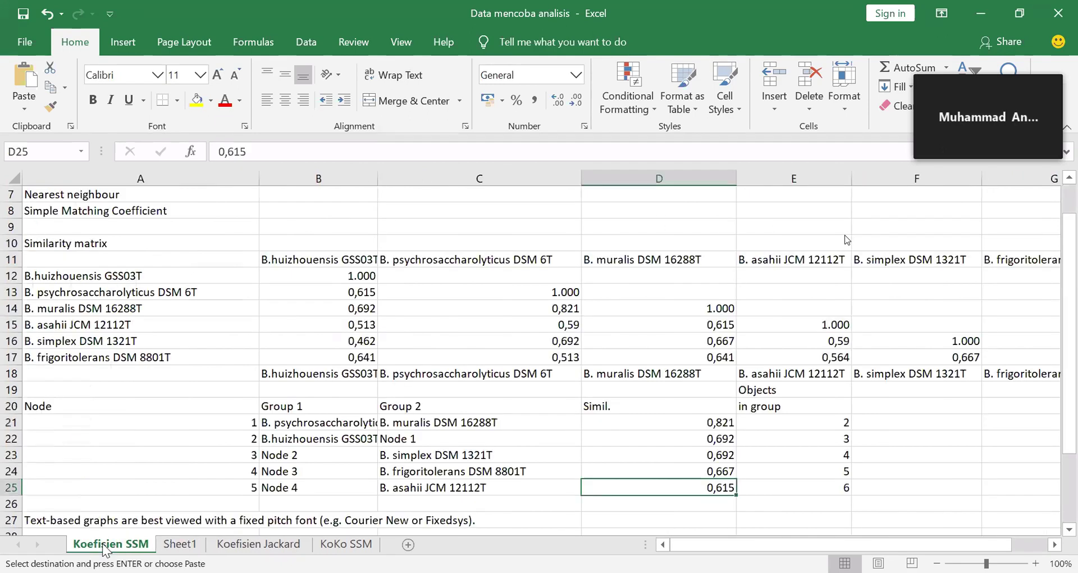
click(230, 543)
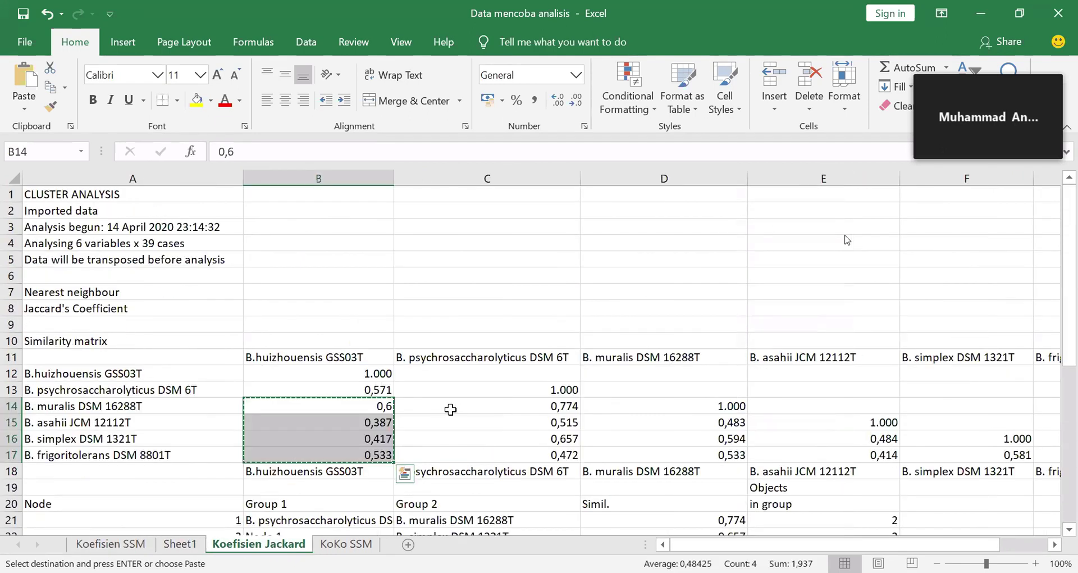
drag(484, 410, 487, 454)
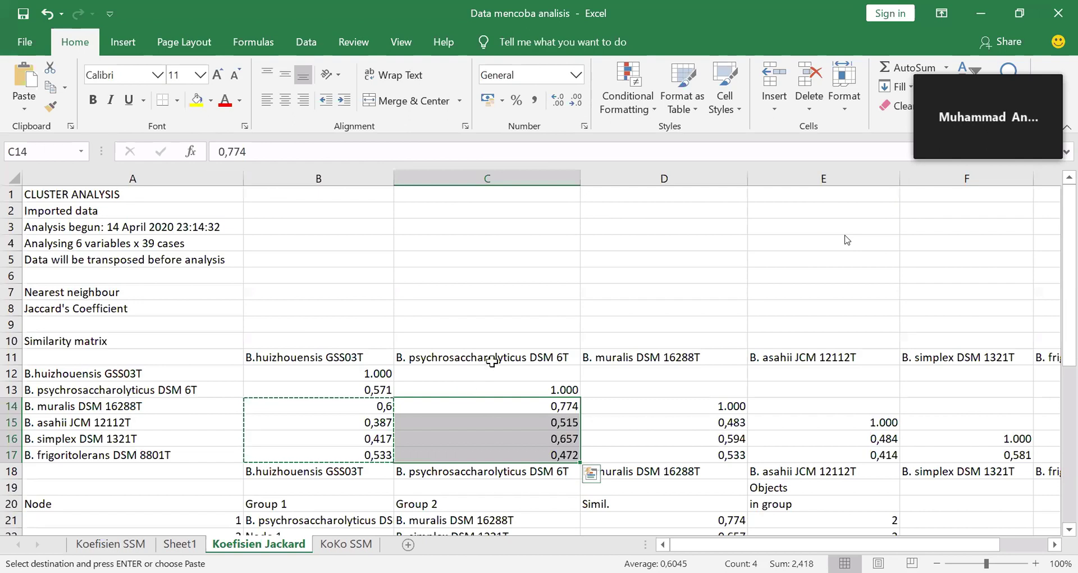
right_click(465, 409)
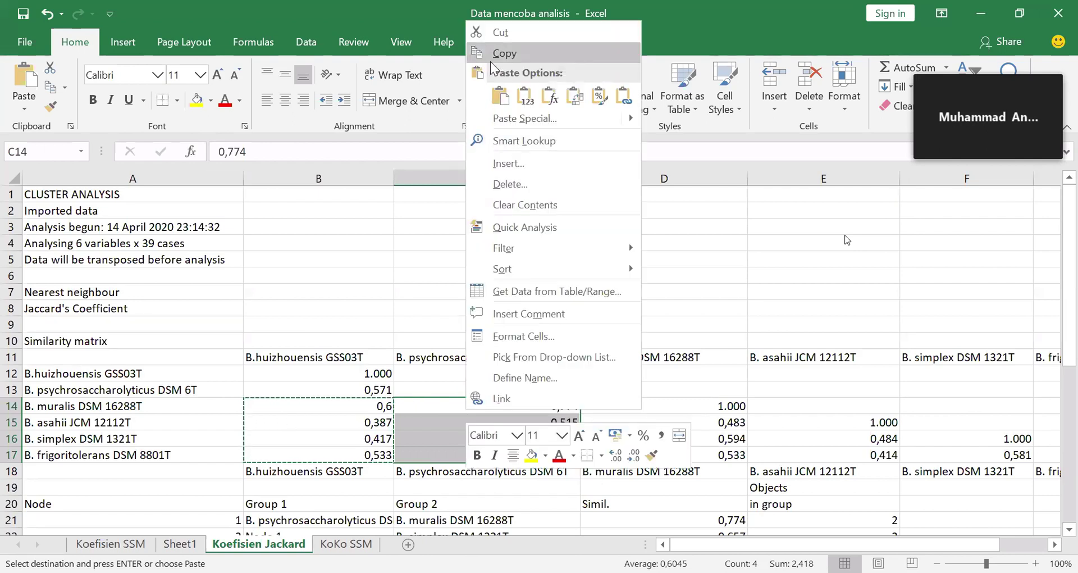
click(180, 544)
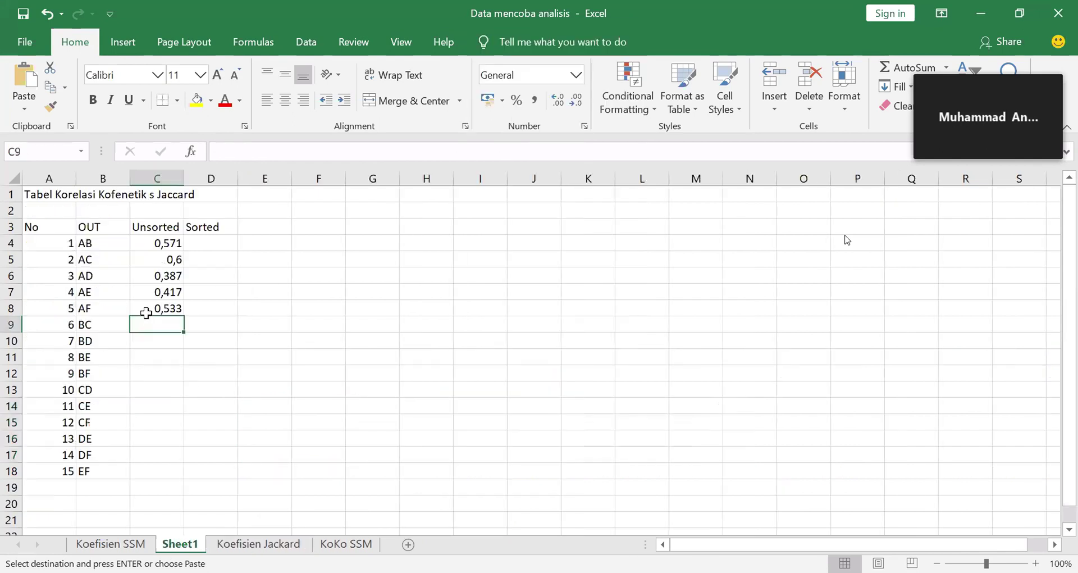
right_click(151, 324)
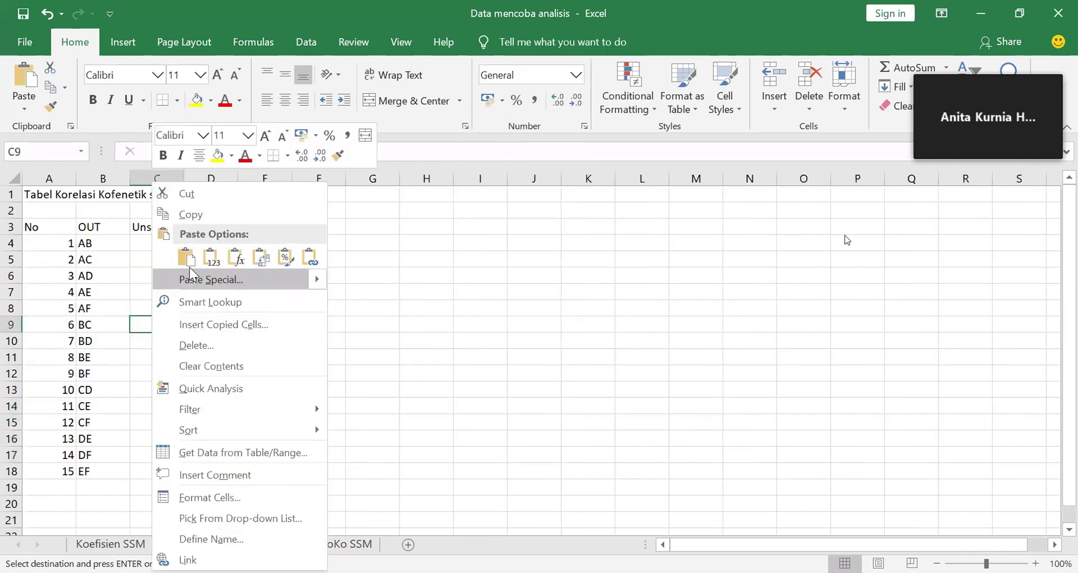
key(ctrl+v)
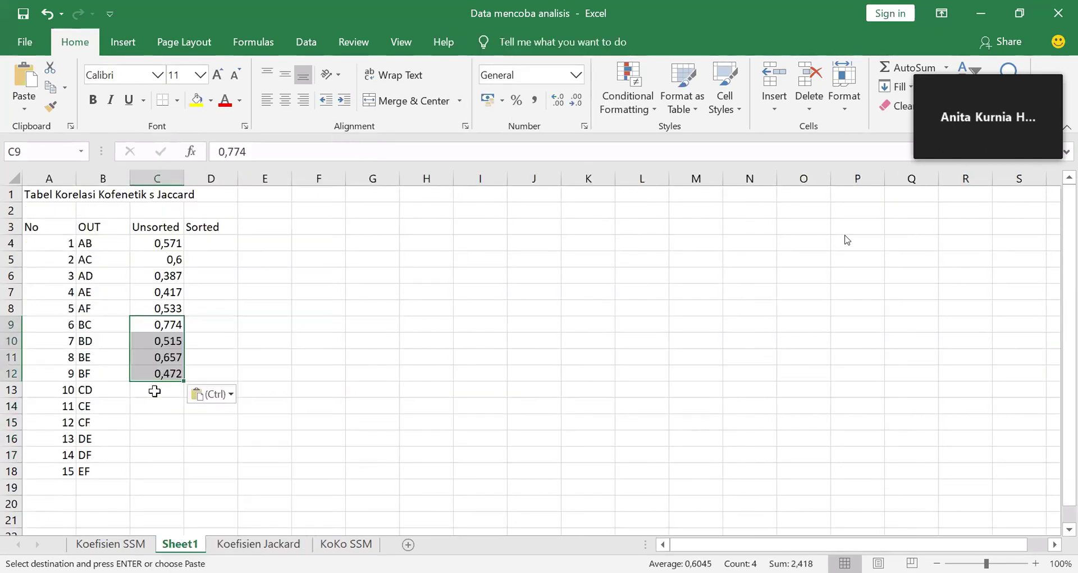
click(153, 389)
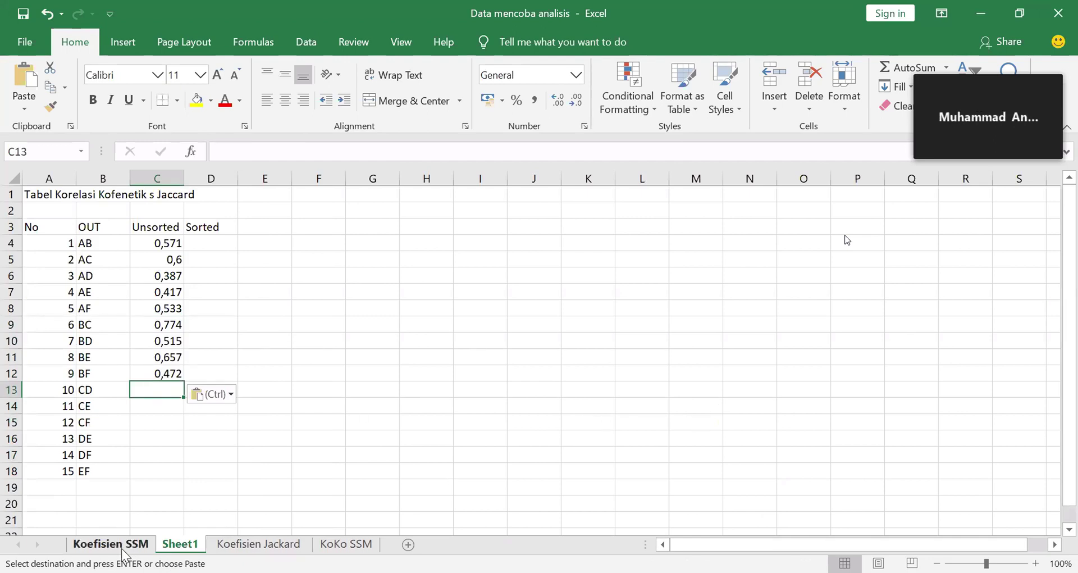
click(259, 544)
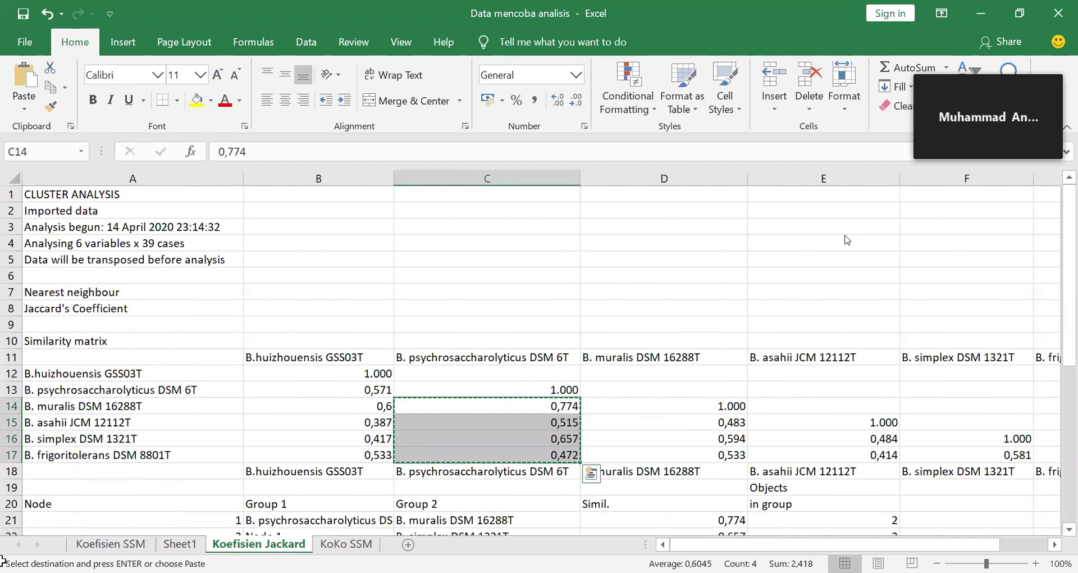
Step: Paste D15:D17 values 0,483, 0,594 and 0,533 into Sheet1 C13:C15, dismissing the clipboard warning
drag(621, 426, 687, 449)
key(ctrl+c)
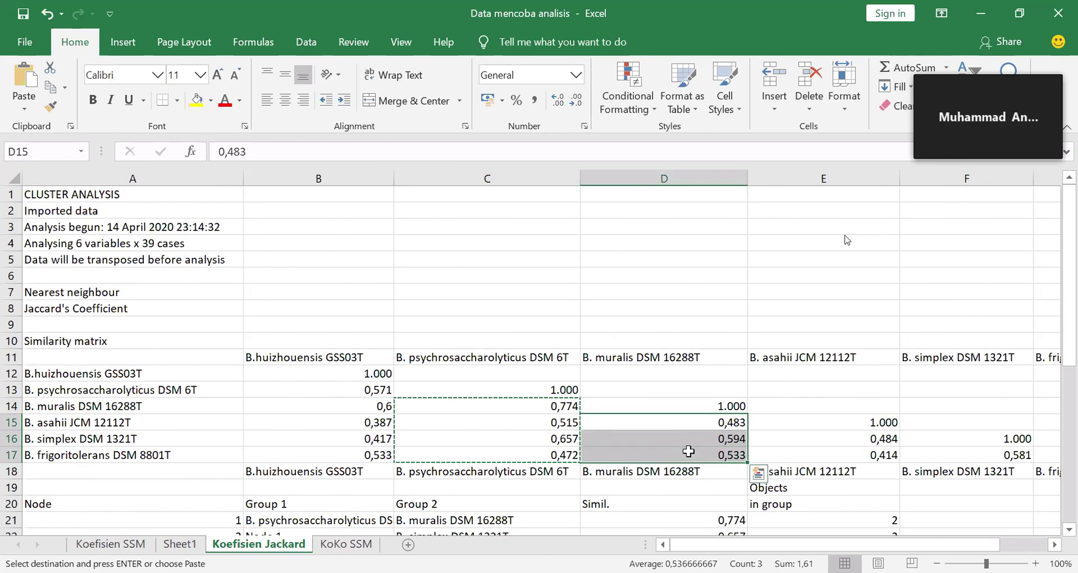
right_click(663, 433)
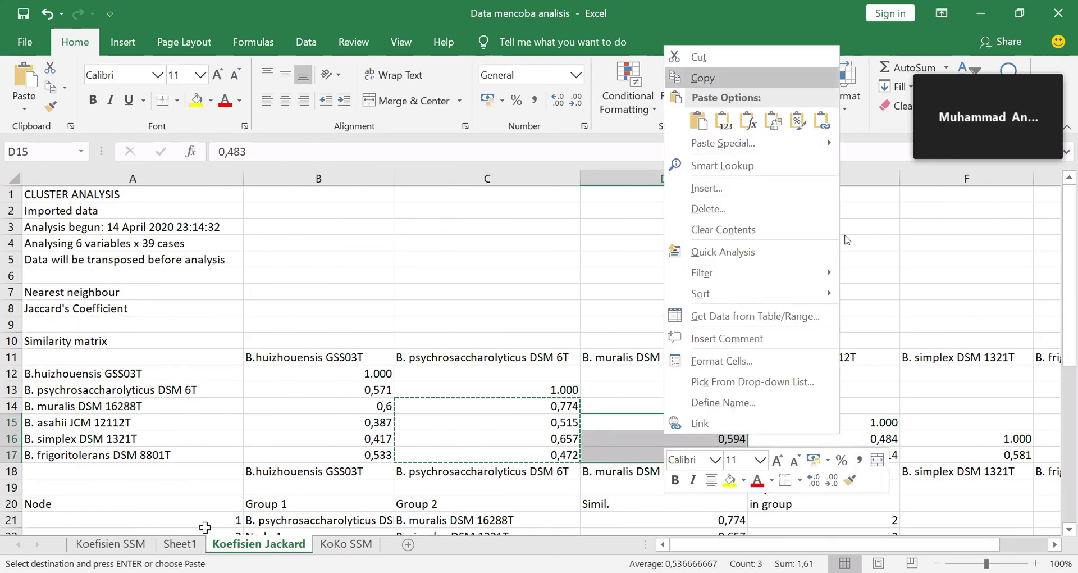
click(723, 86)
click(179, 545)
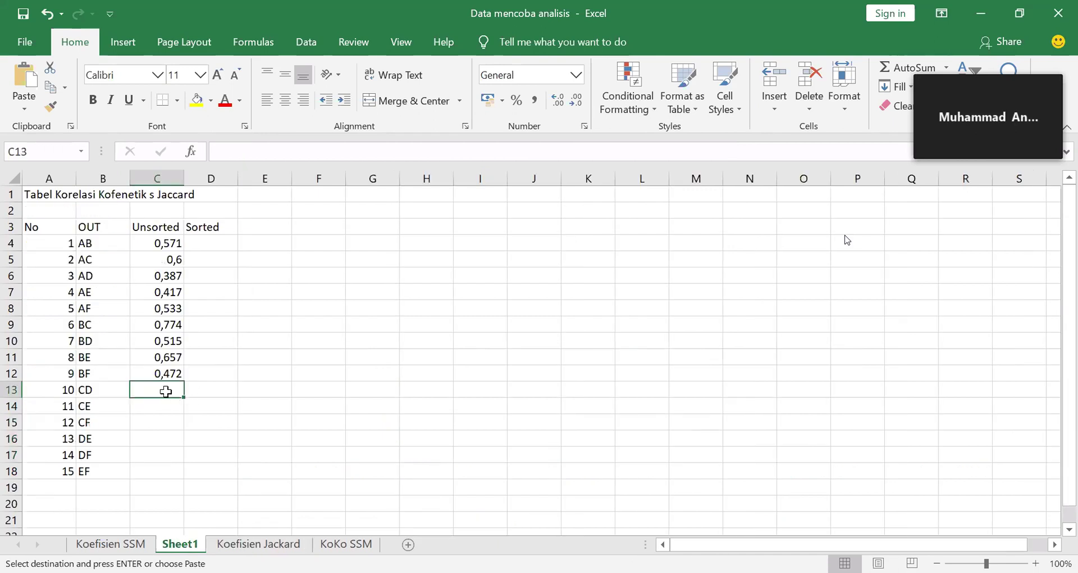
right_click(166, 391)
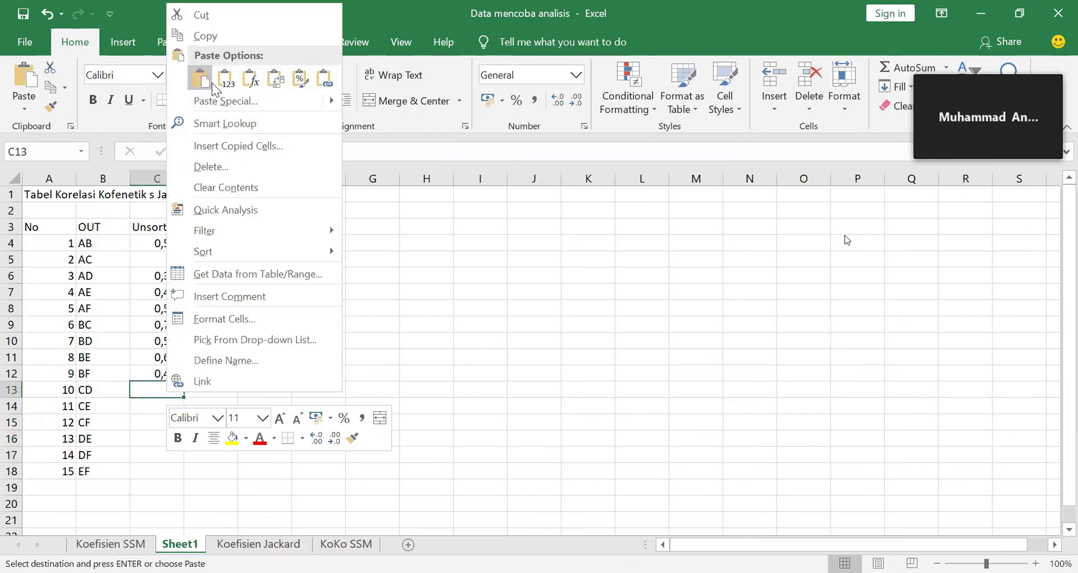
click(211, 83)
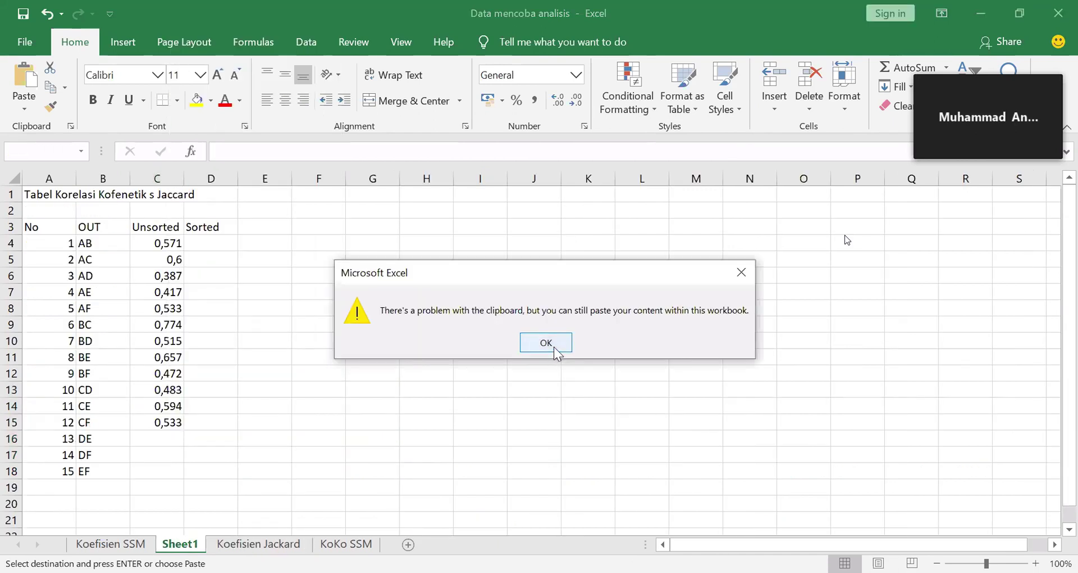
click(554, 346)
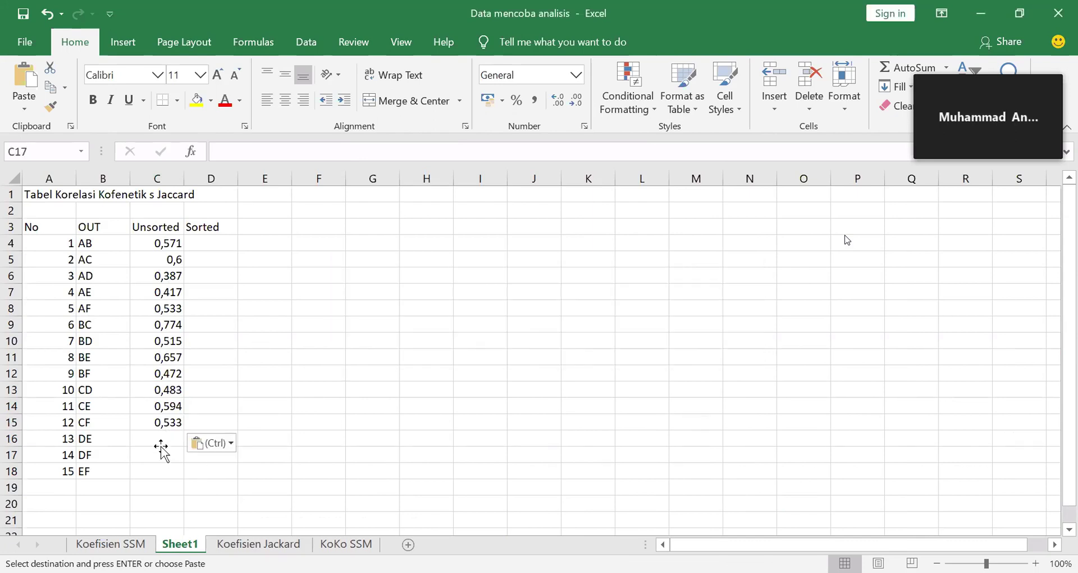
click(172, 446)
Step: Copy E16:E17 values 0,484 and 0,414 into Sheet1 C16:C17 for pairs DE and DF
key(ctrl+Page_Down)
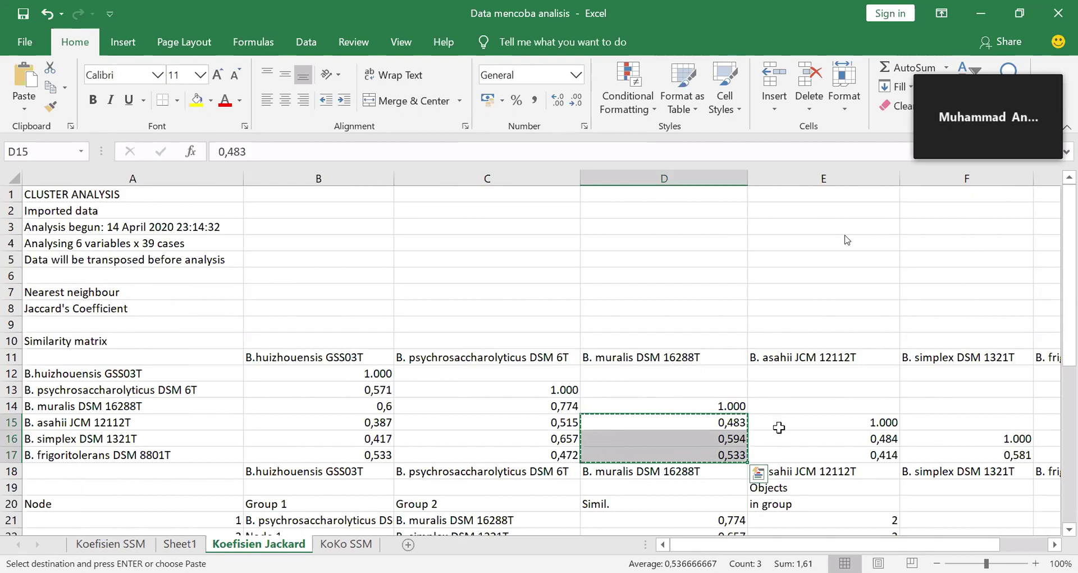
drag(780, 442, 783, 449)
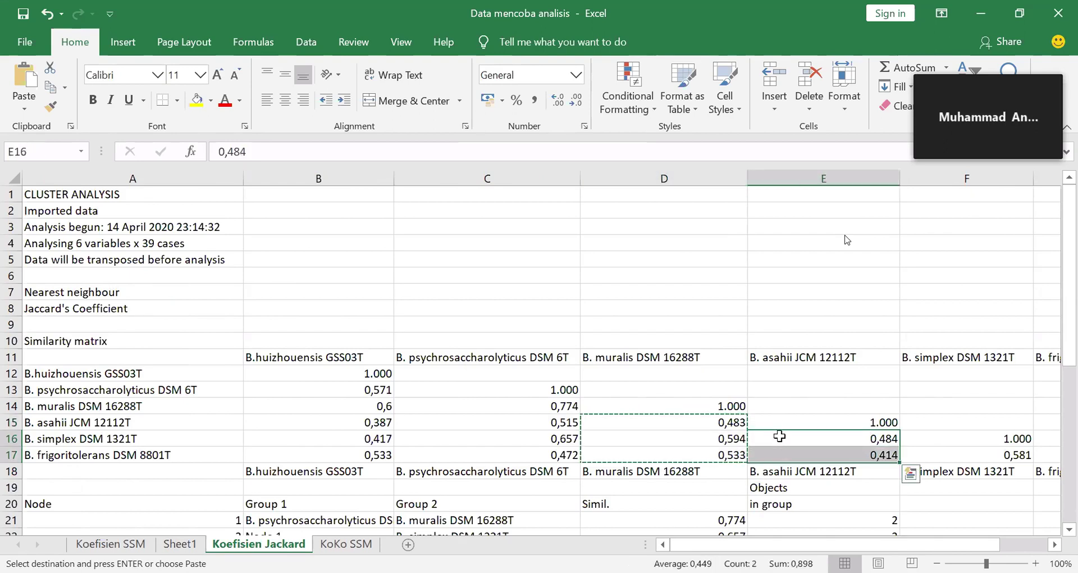
right_click(782, 444)
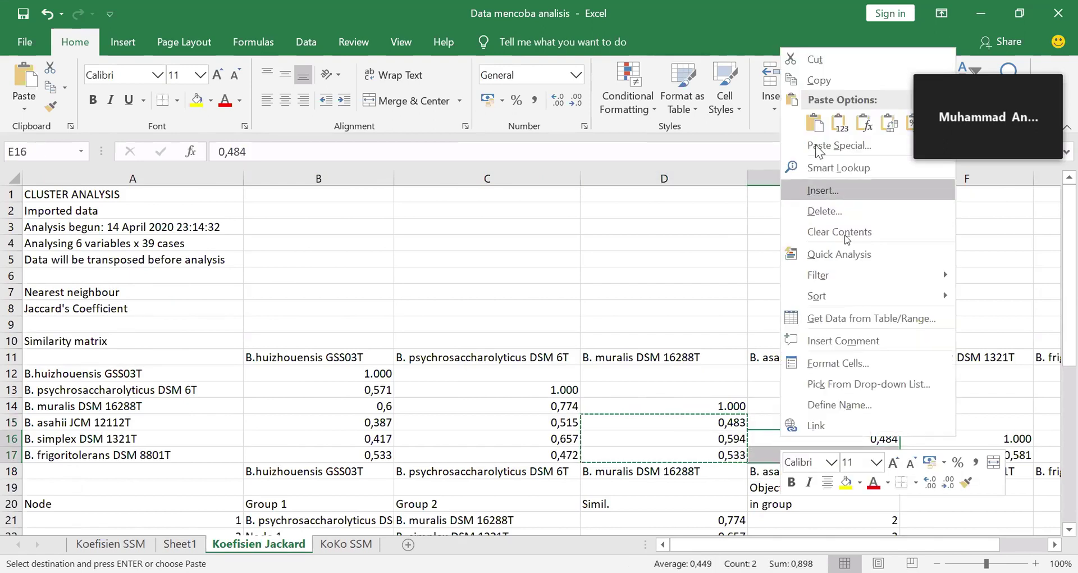
click(812, 84)
click(180, 543)
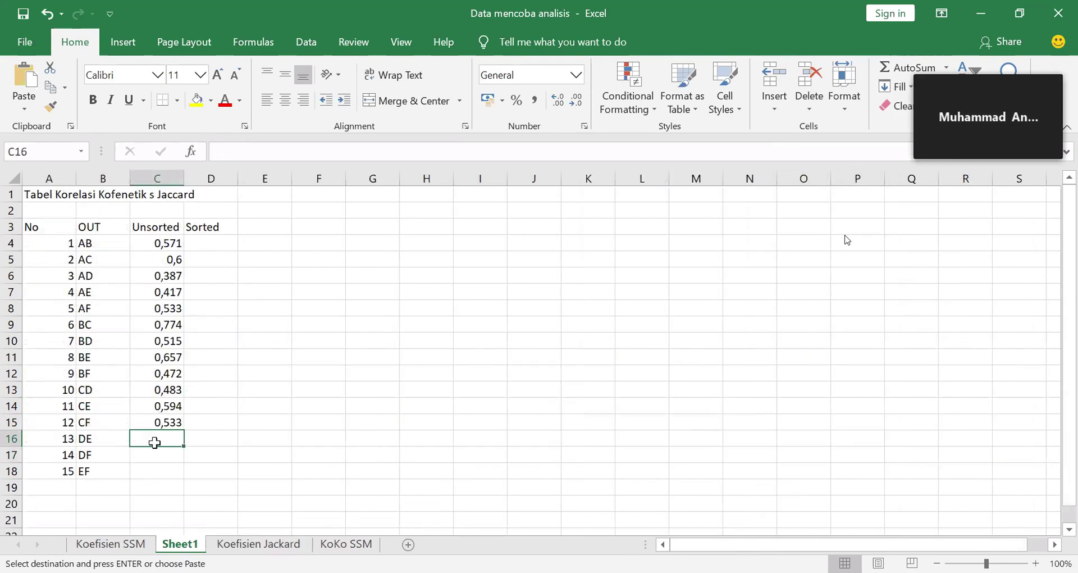
right_click(157, 441)
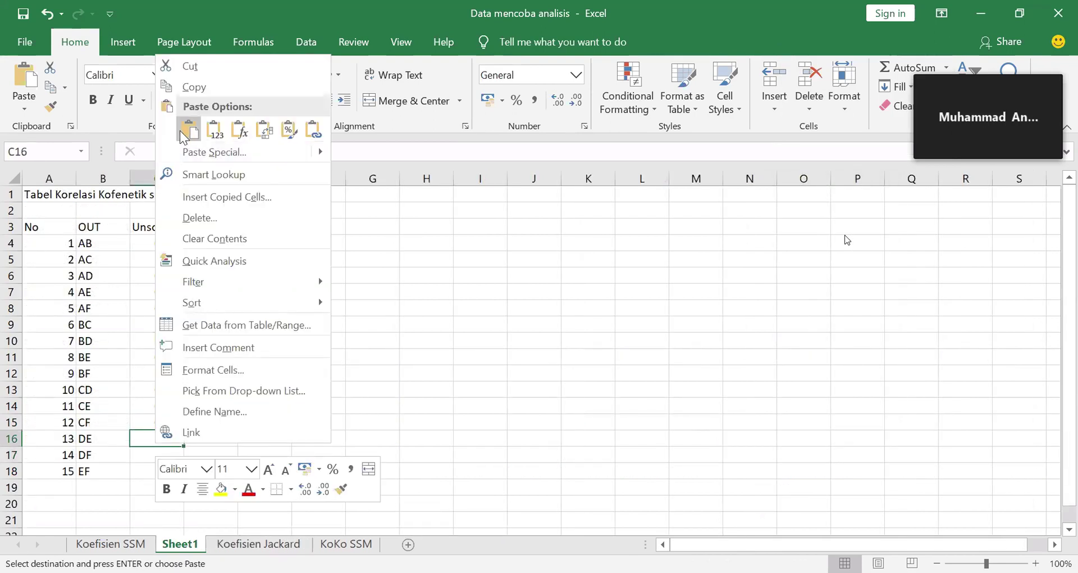
key(ctrl+v)
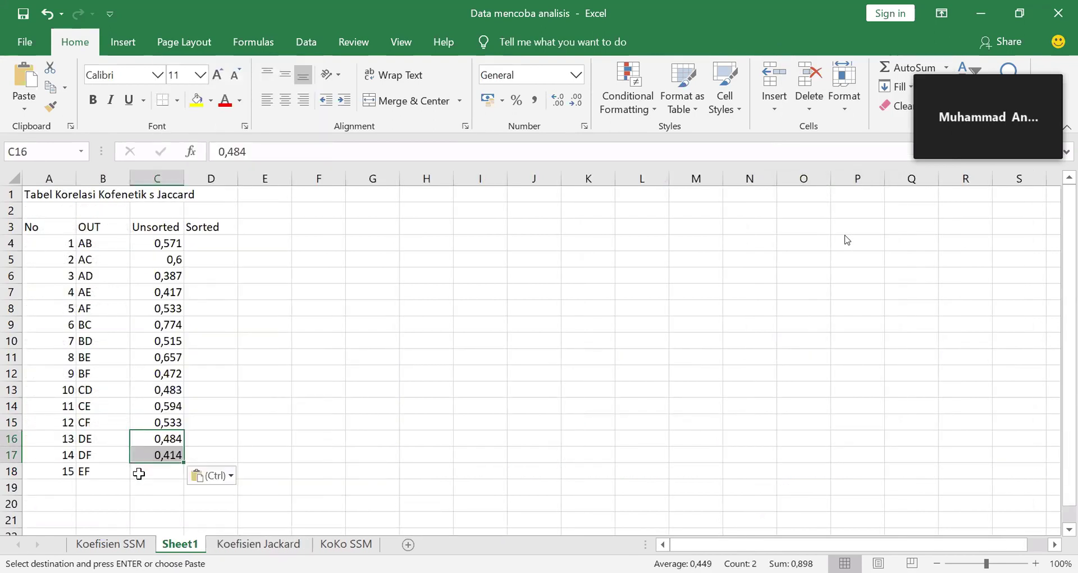
click(264, 543)
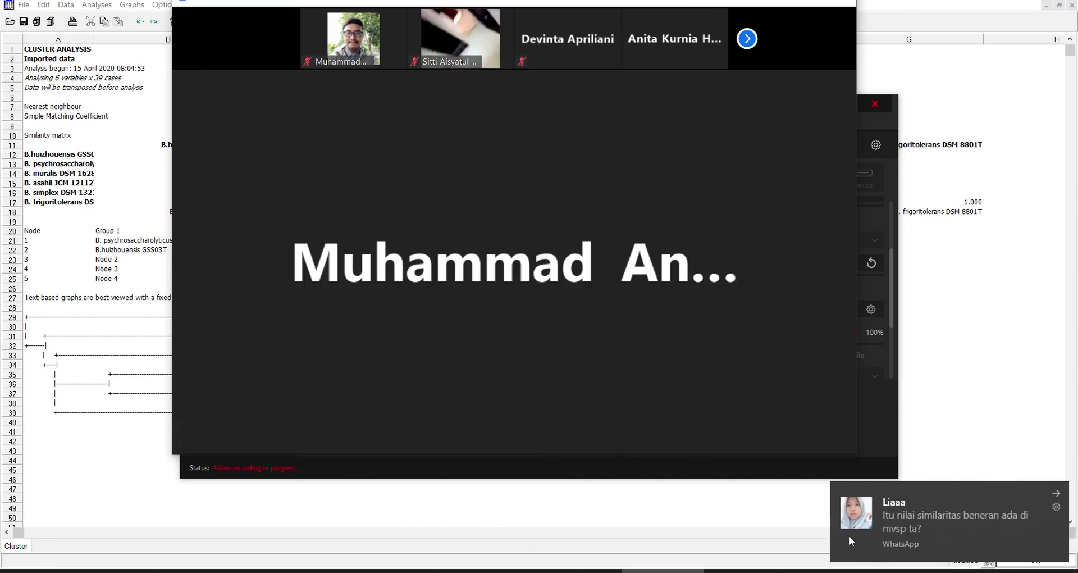
Step: Open the chat with the new message and reply 'ada dong'
click(744, 570)
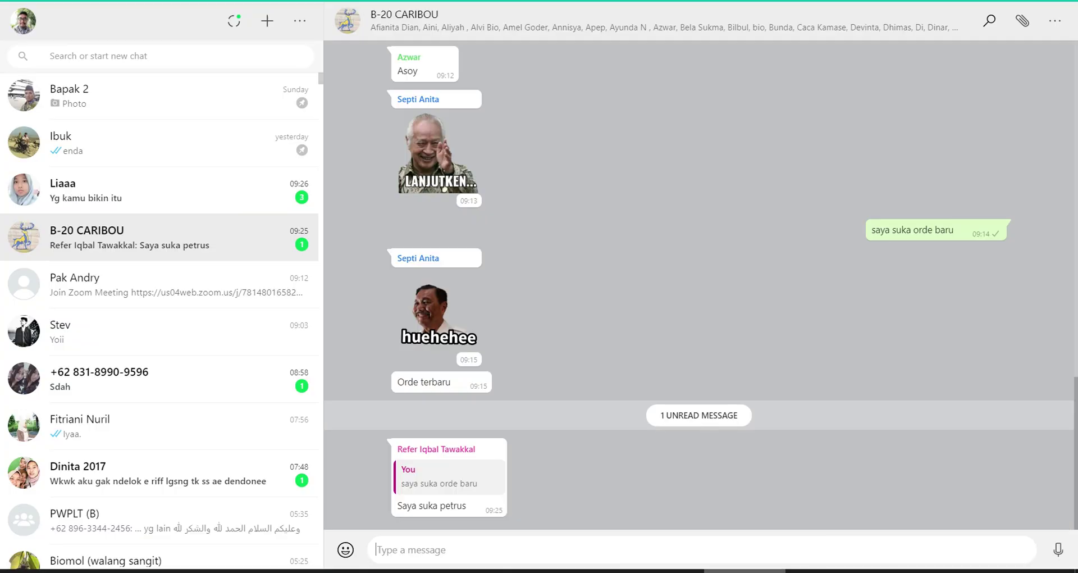
click(217, 208)
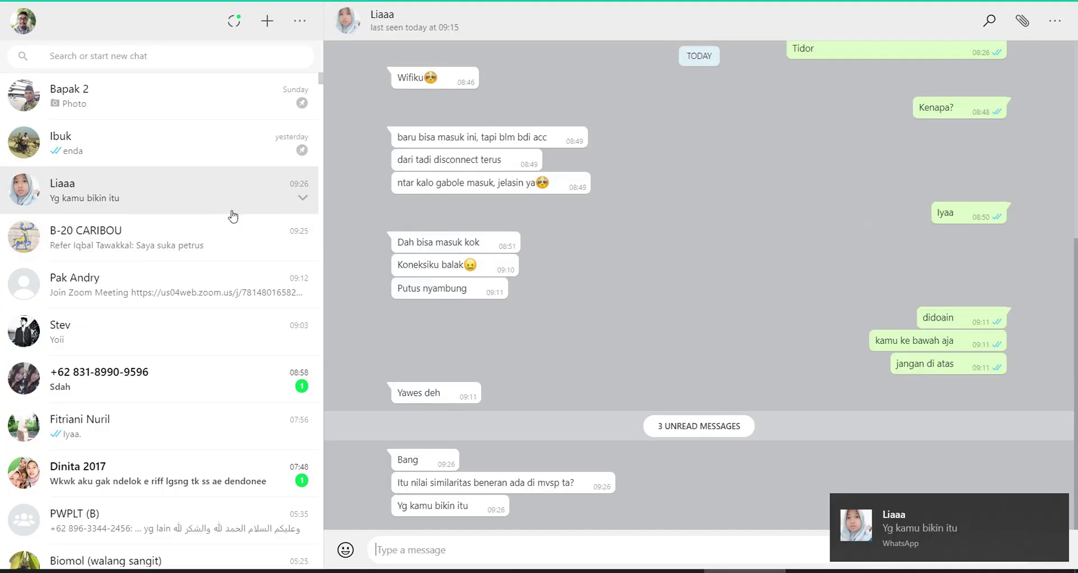
text(ada dong)
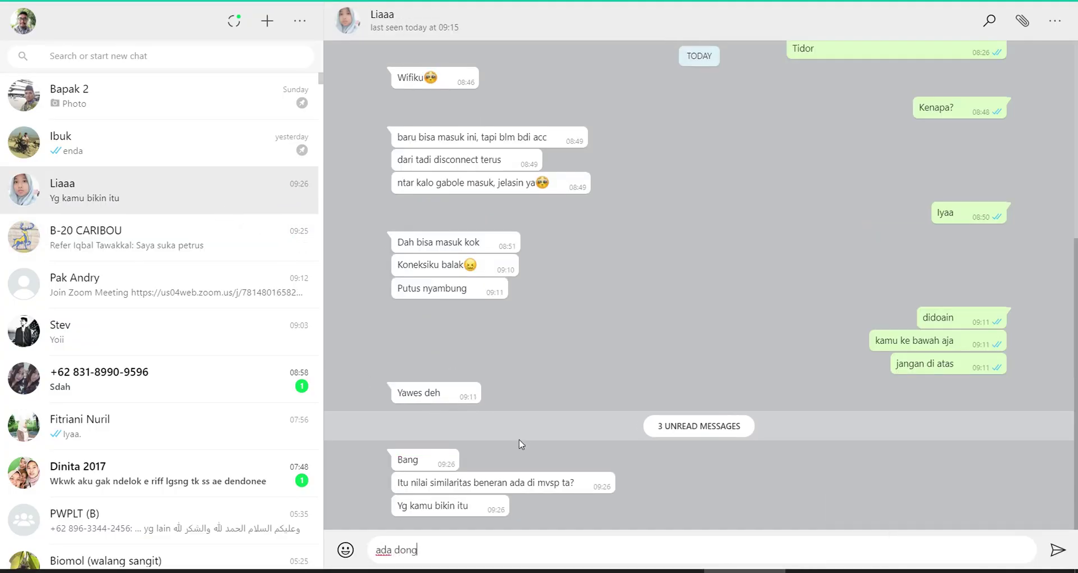
key(Return)
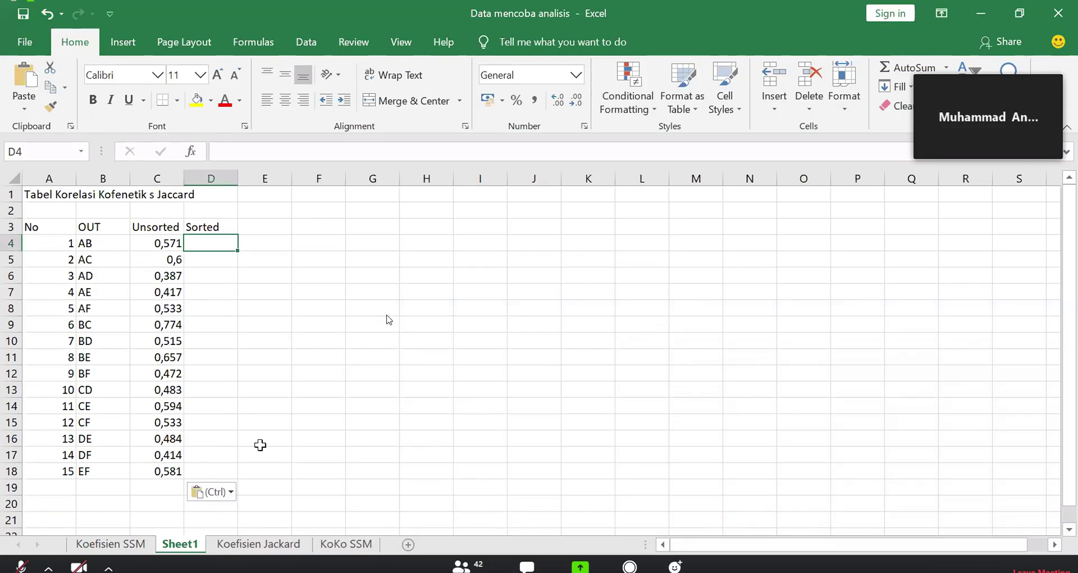
Step: Review the Koefisien Jackard node table's Node, Group 1, Group 2, Simil. and Objects columns
key(ctrl+Page_Down)
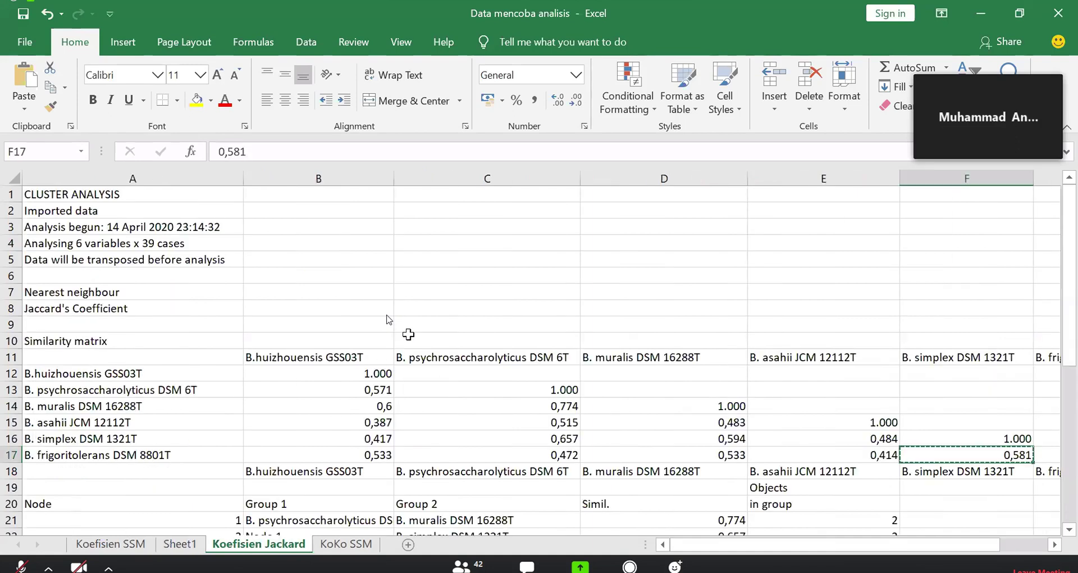
scroll(419, 331, down, 4)
scroll(420, 331, down, 1)
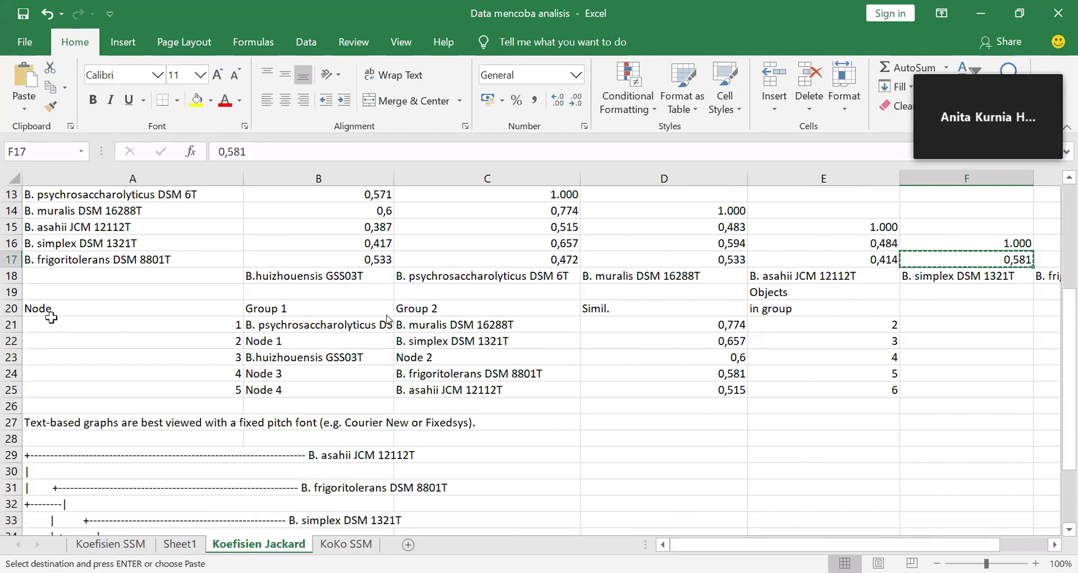
click(54, 309)
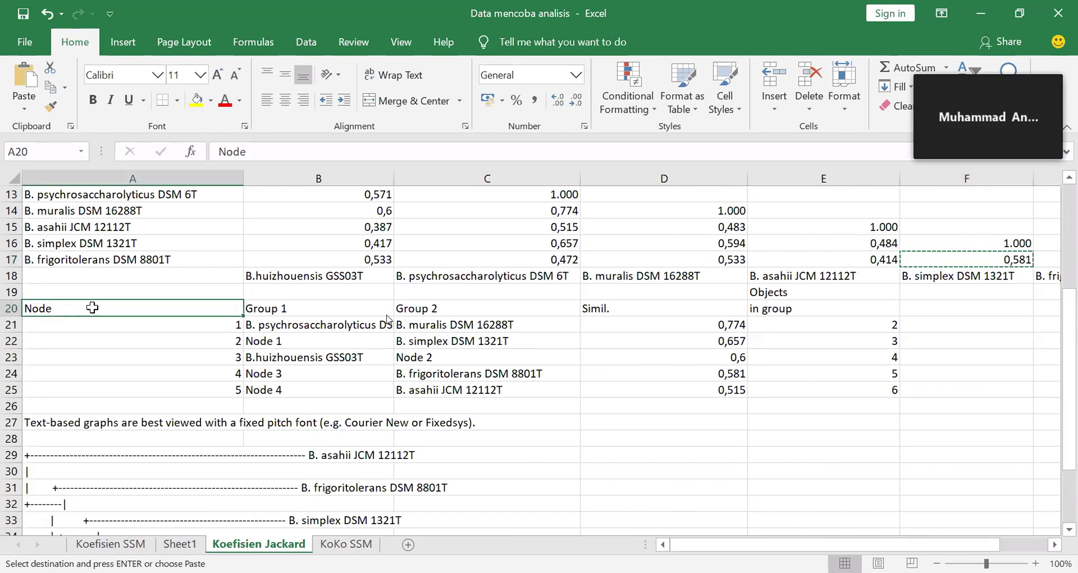
click(278, 306)
click(449, 305)
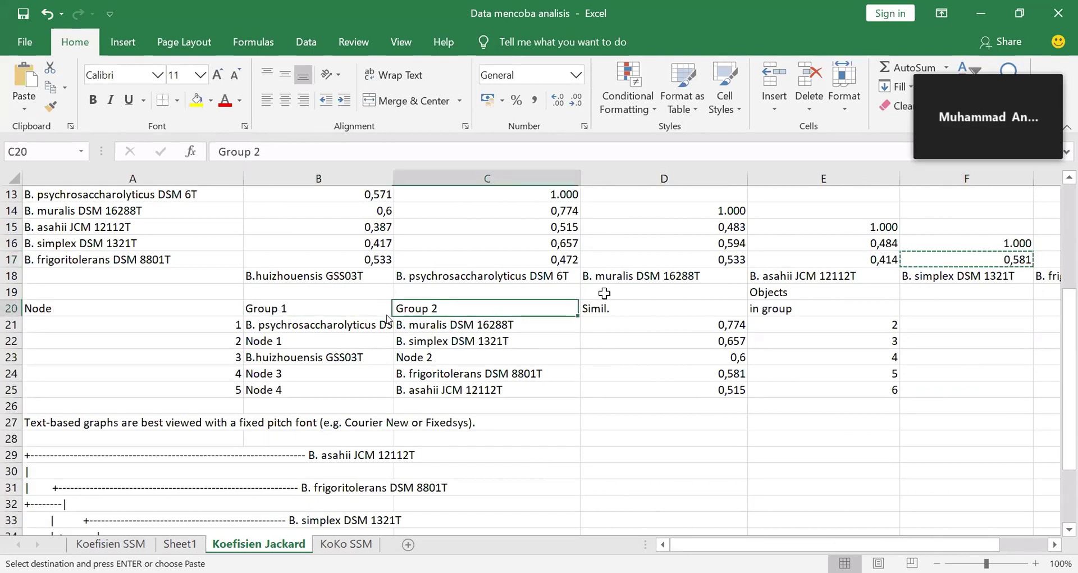
click(678, 307)
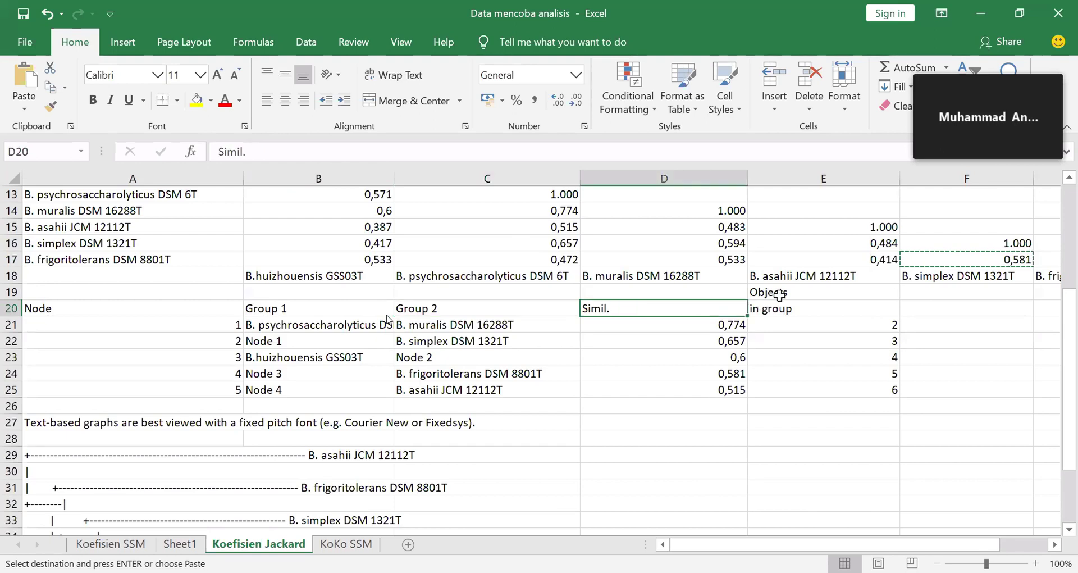
click(777, 292)
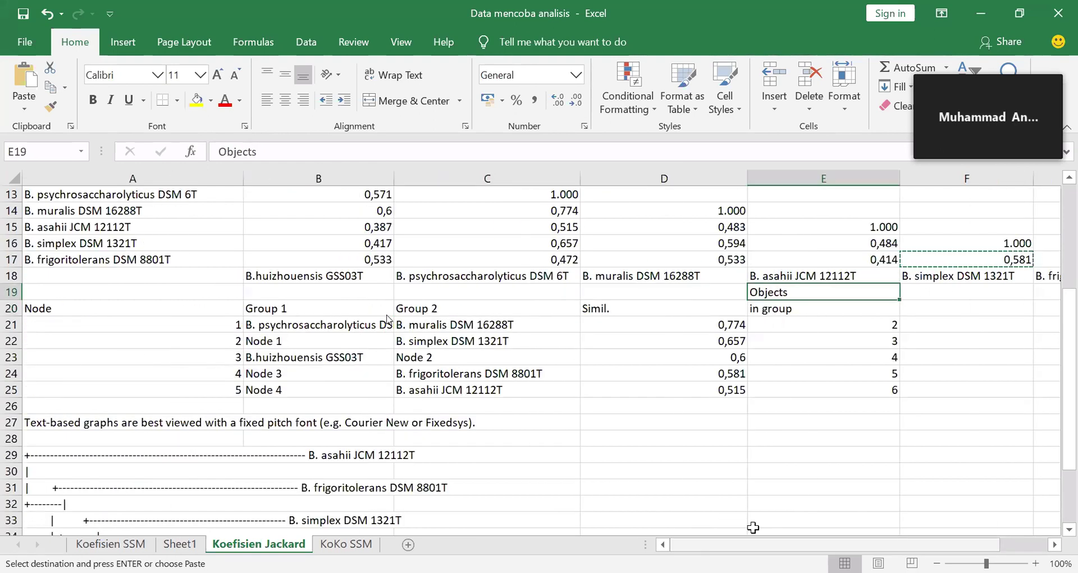
scroll(753, 527, right, 1)
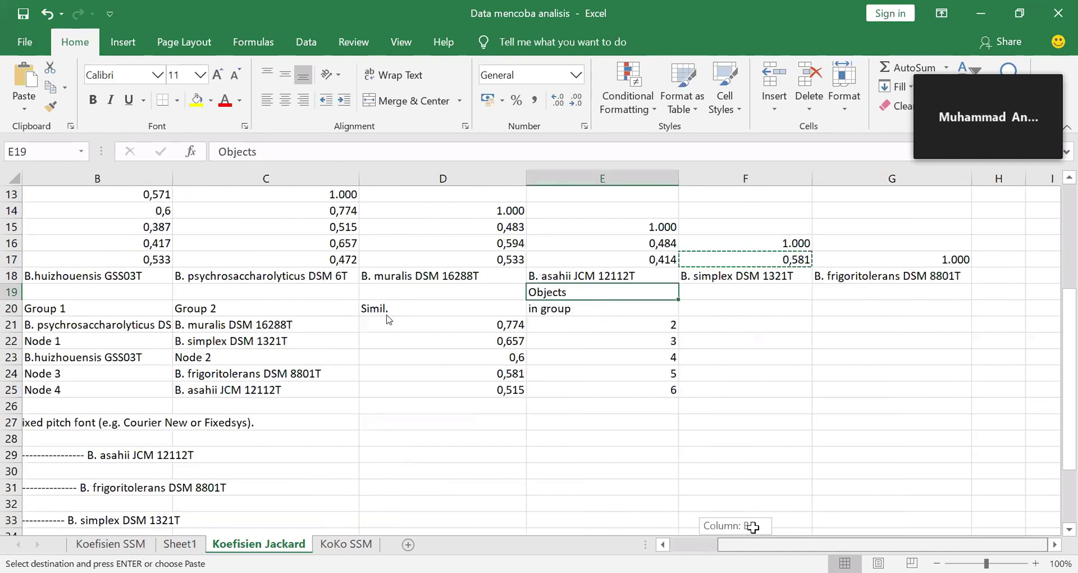
scroll(753, 527, left, 1)
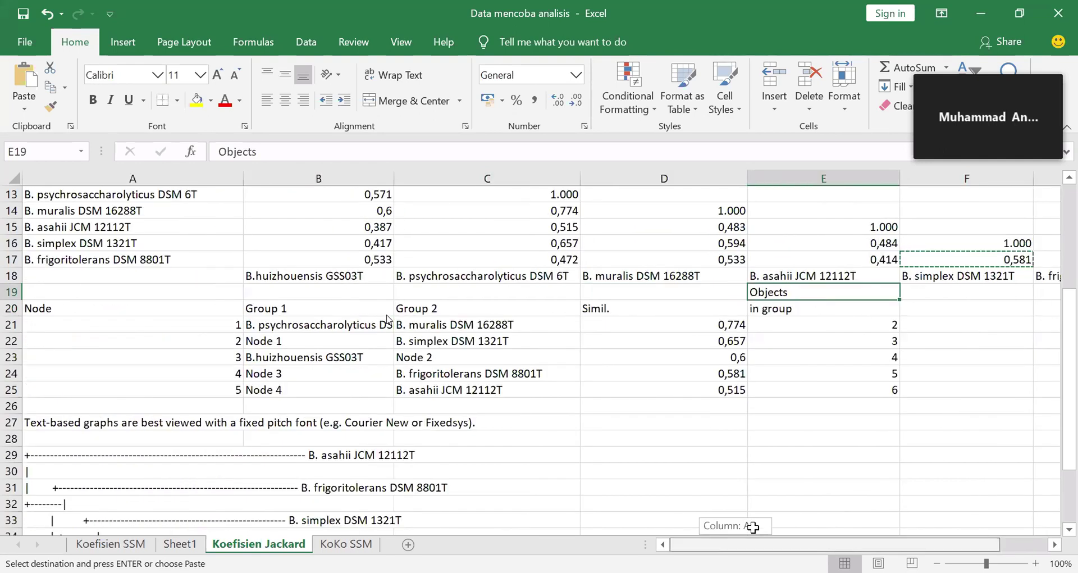
scroll(636, 343, down, 3)
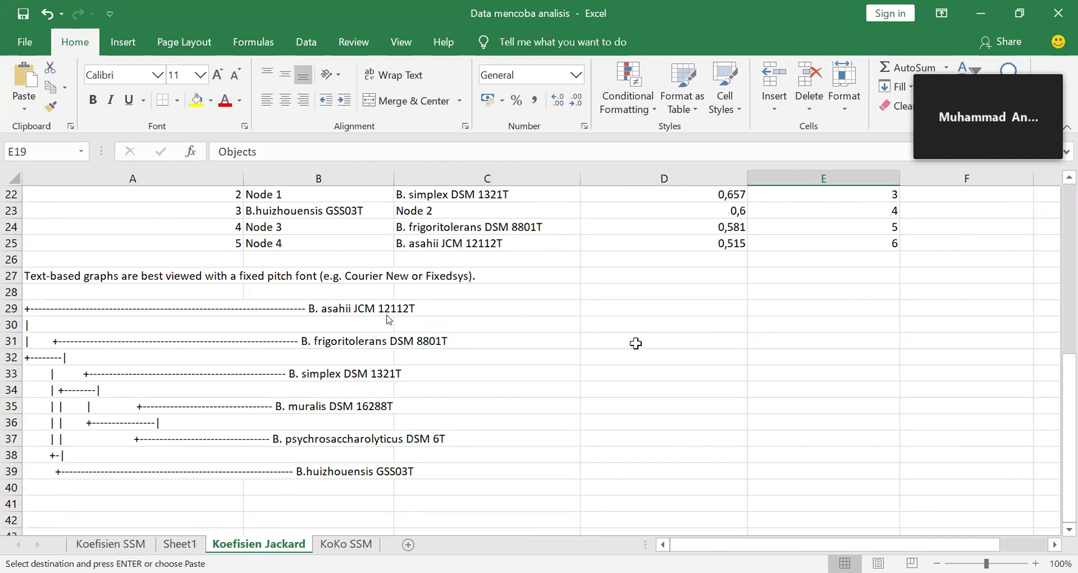
scroll(636, 343, up, 2)
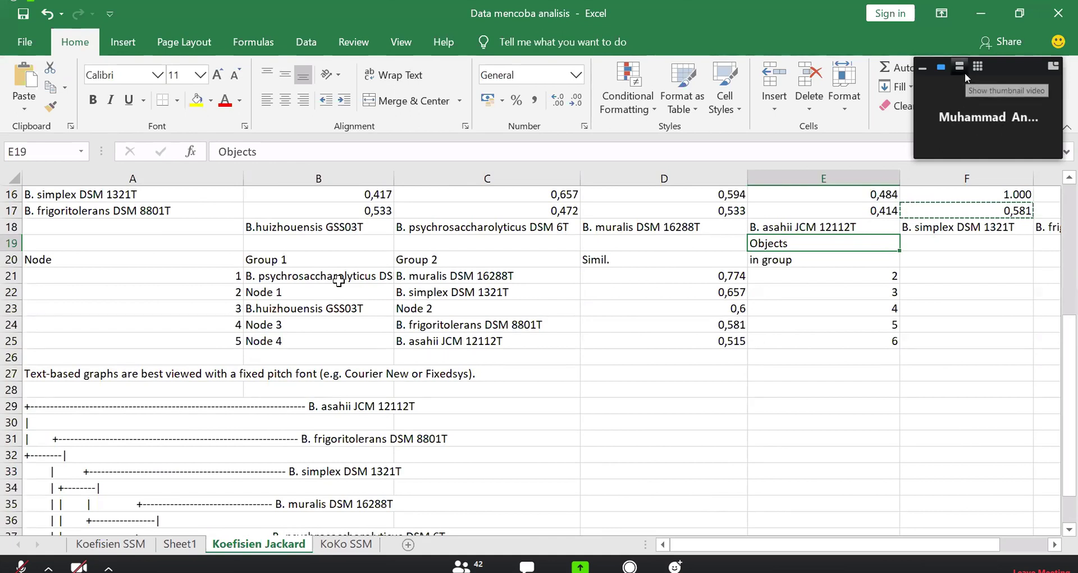
click(965, 72)
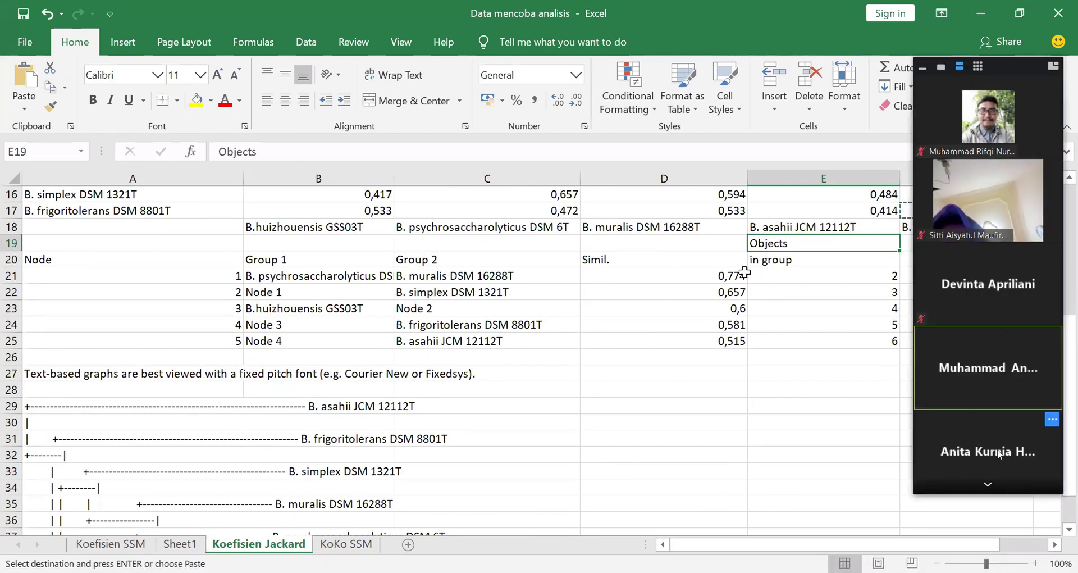
click(1051, 420)
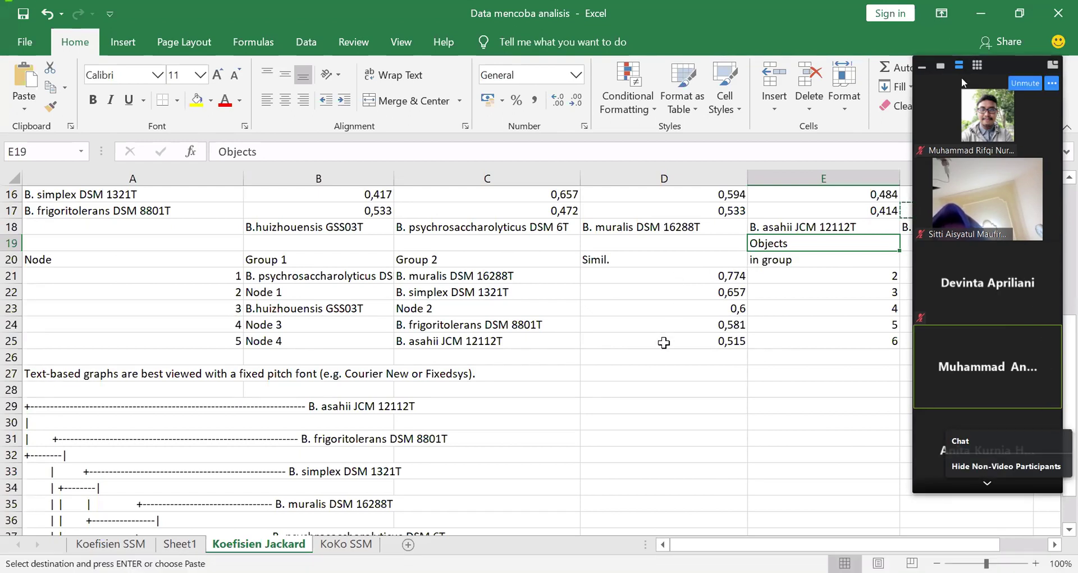
click(939, 68)
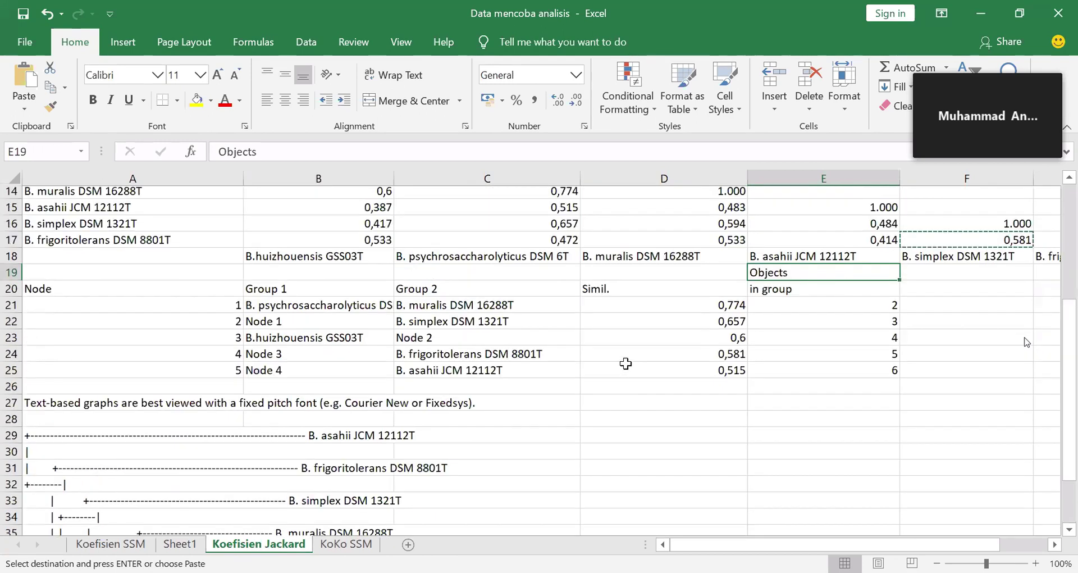
Step: Send the WhatsApp reply 'hhew bentar udah tak rekam' and return to Excel
key(alt+Tab)
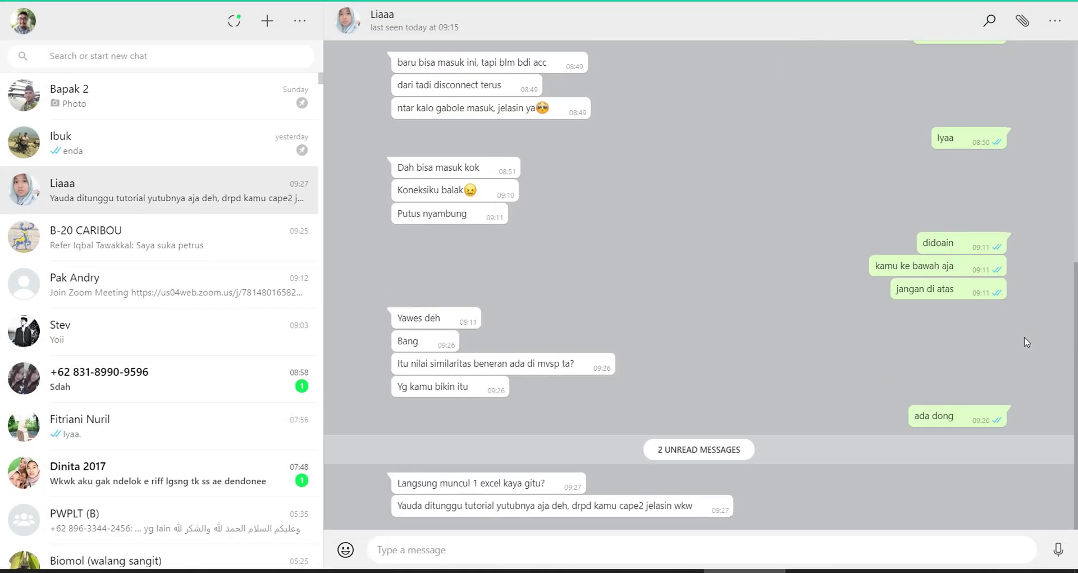
text(hhew bentar udah tak rekam)
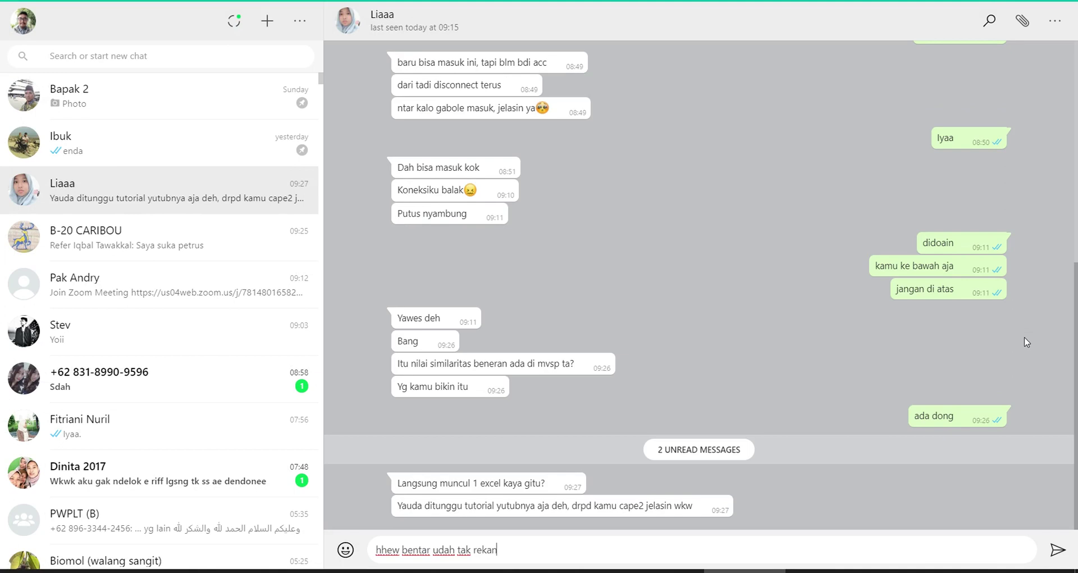
key(Return)
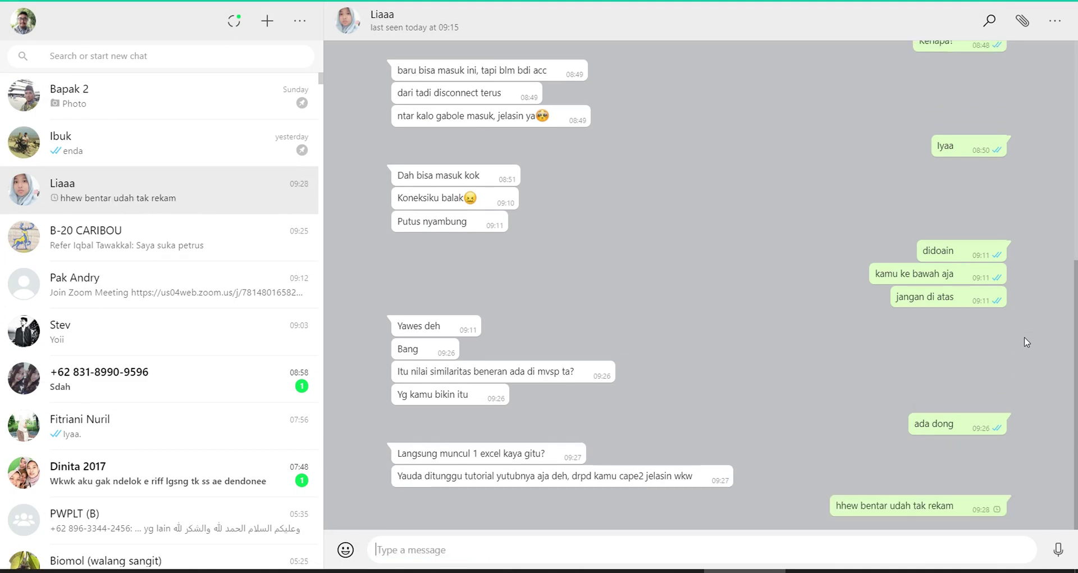
key(alt+Tab)
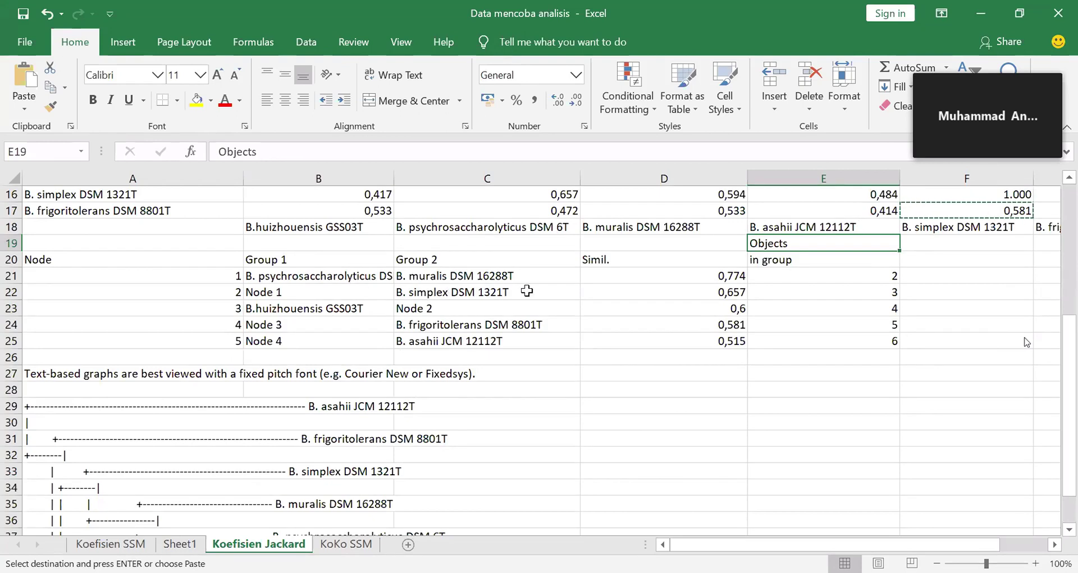
Step: Inspect the Koefisien Jackard node table, checking B. muralis DSM 16288T and its 0,774 similarity
scroll(526, 291, up, 2)
scroll(527, 290, up, 3)
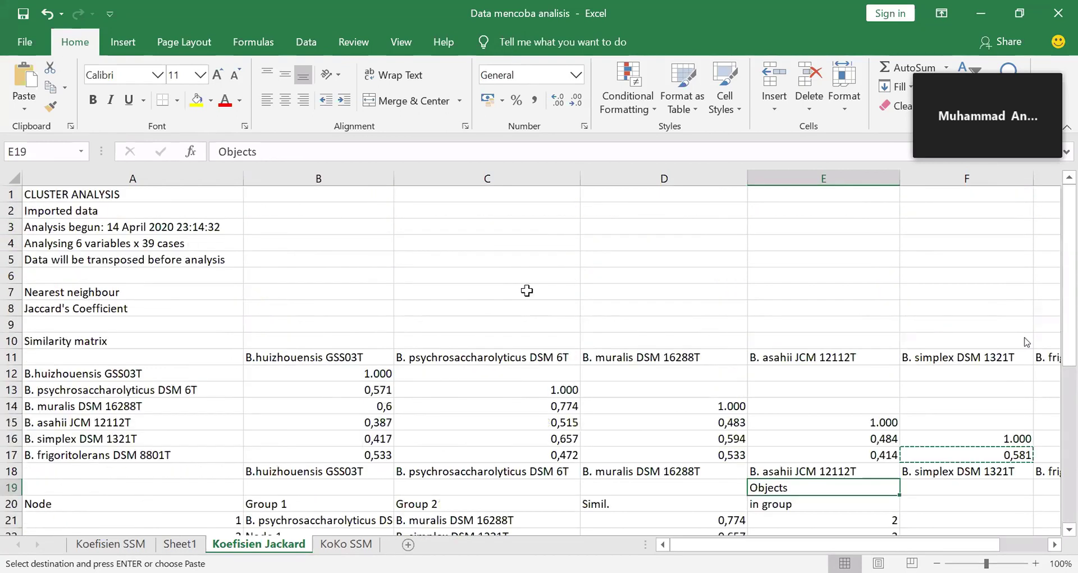
scroll(524, 291, down, 1)
scroll(498, 281, down, 1)
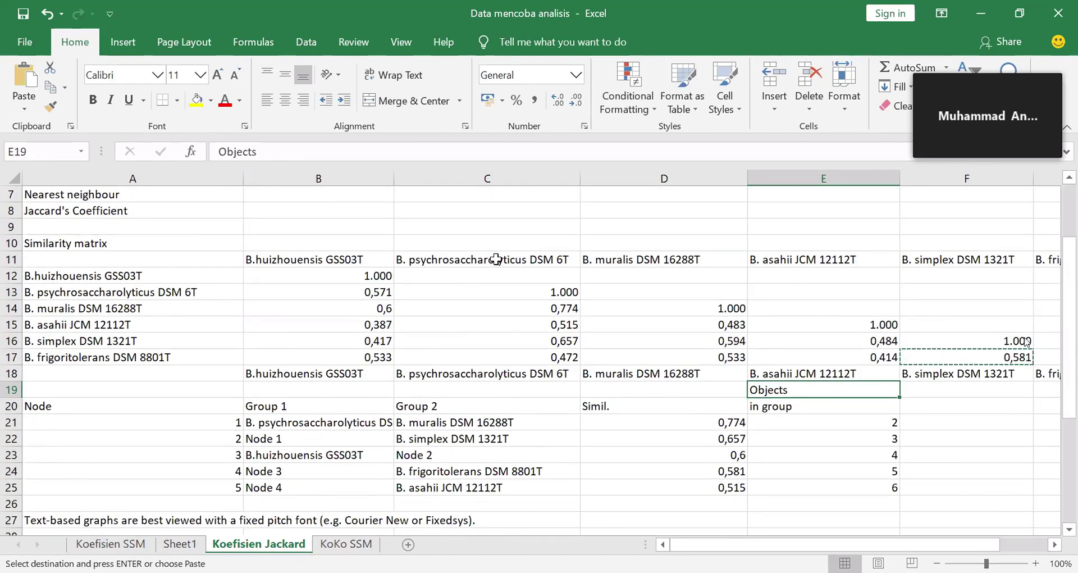
click(496, 258)
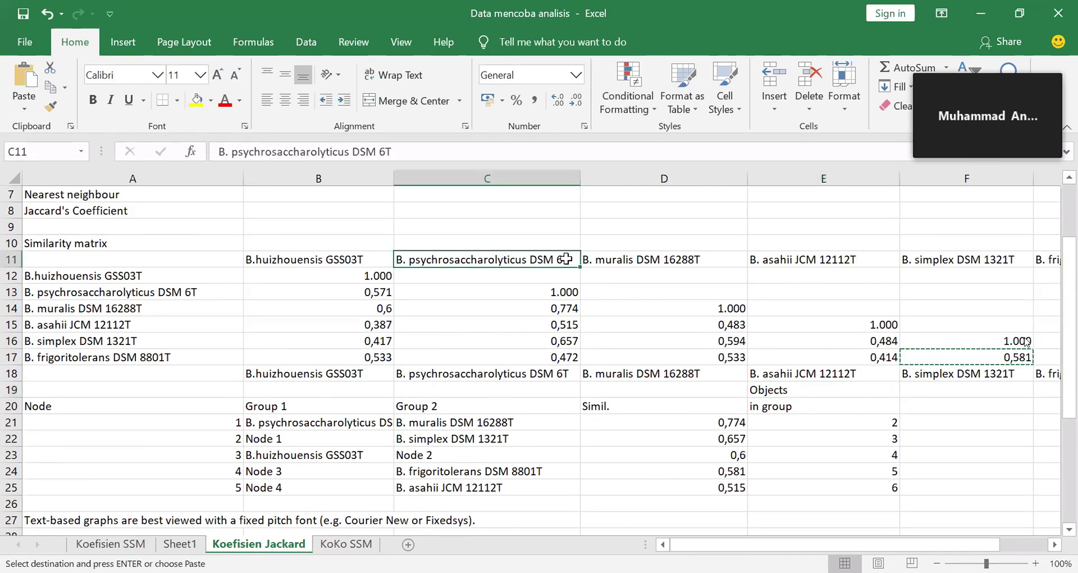
scroll(504, 288, down, 1)
scroll(446, 310, down, 2)
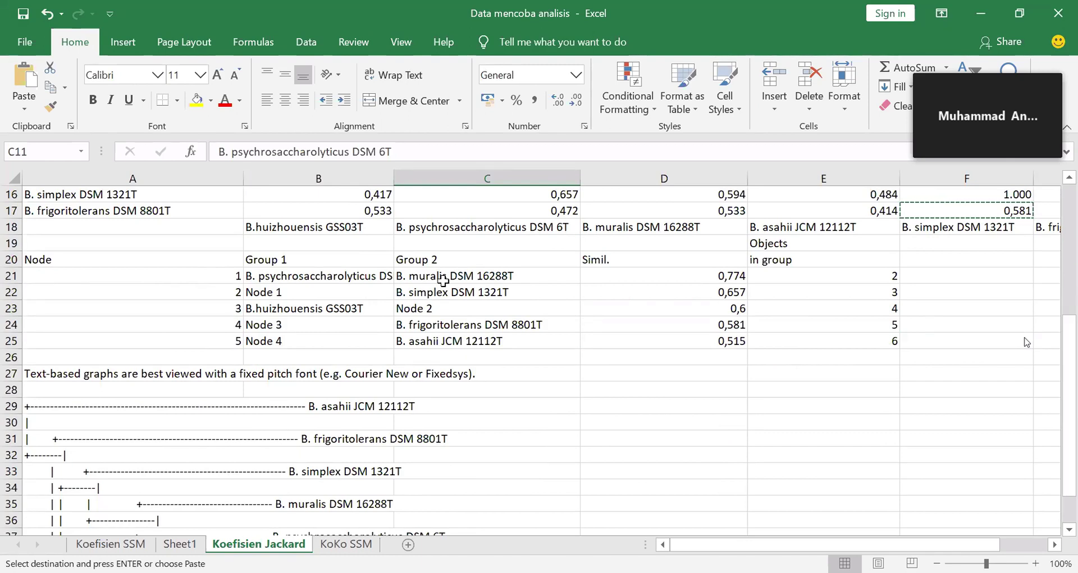
scroll(501, 292, up, 2)
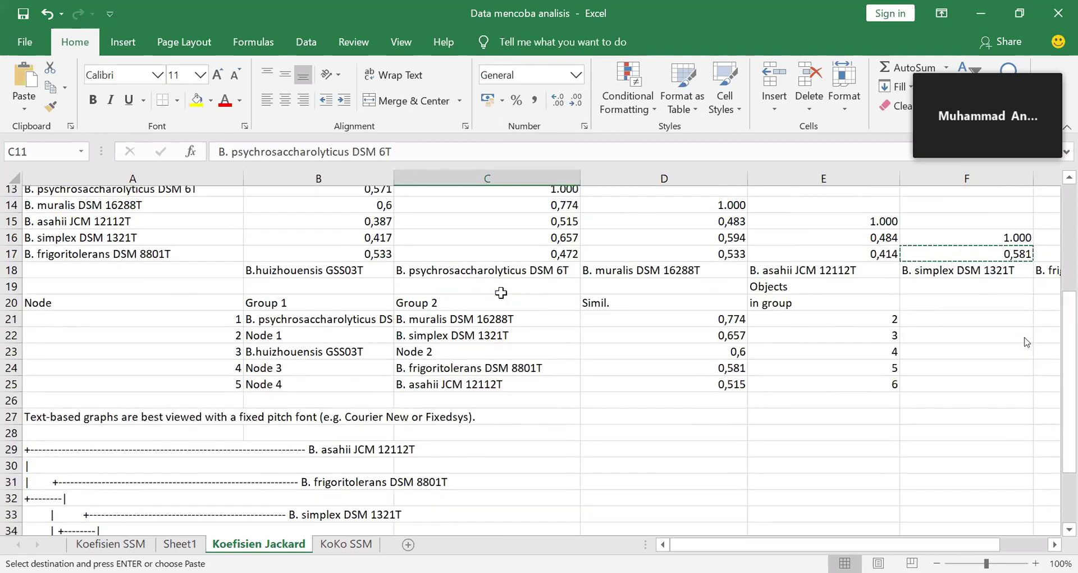
scroll(501, 293, up, 2)
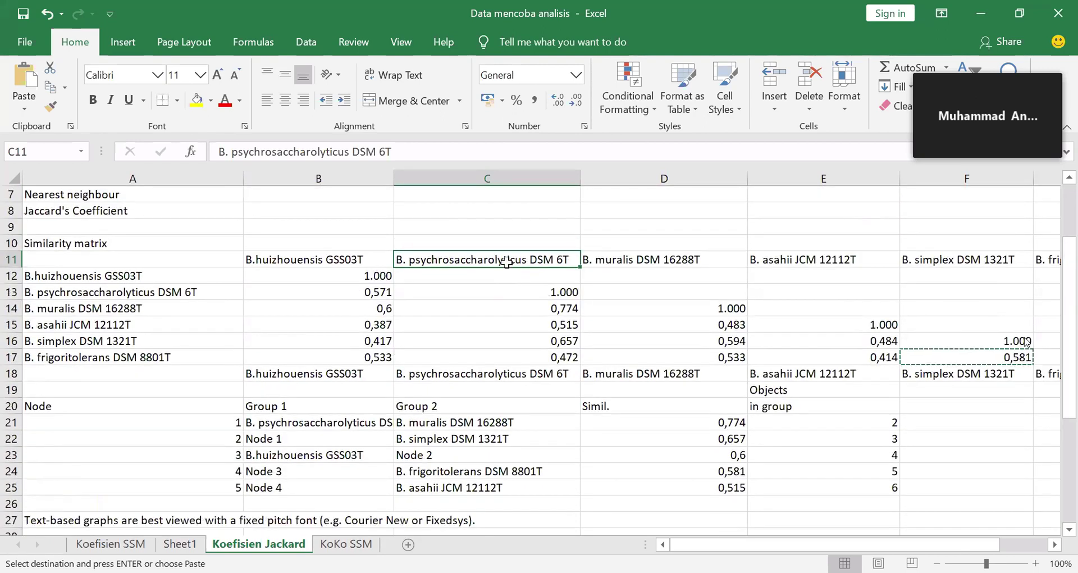
click(443, 423)
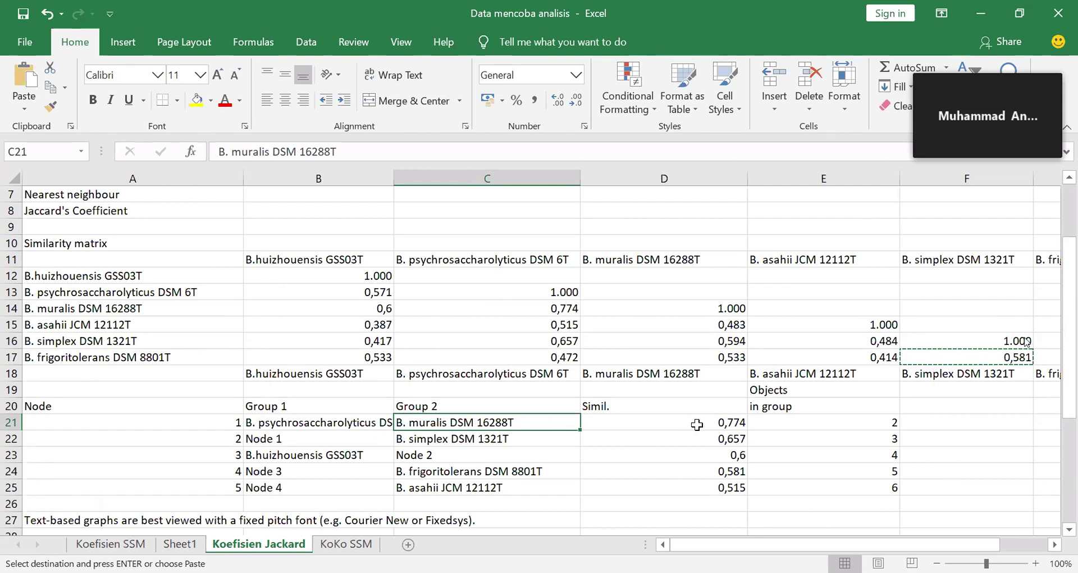
click(696, 425)
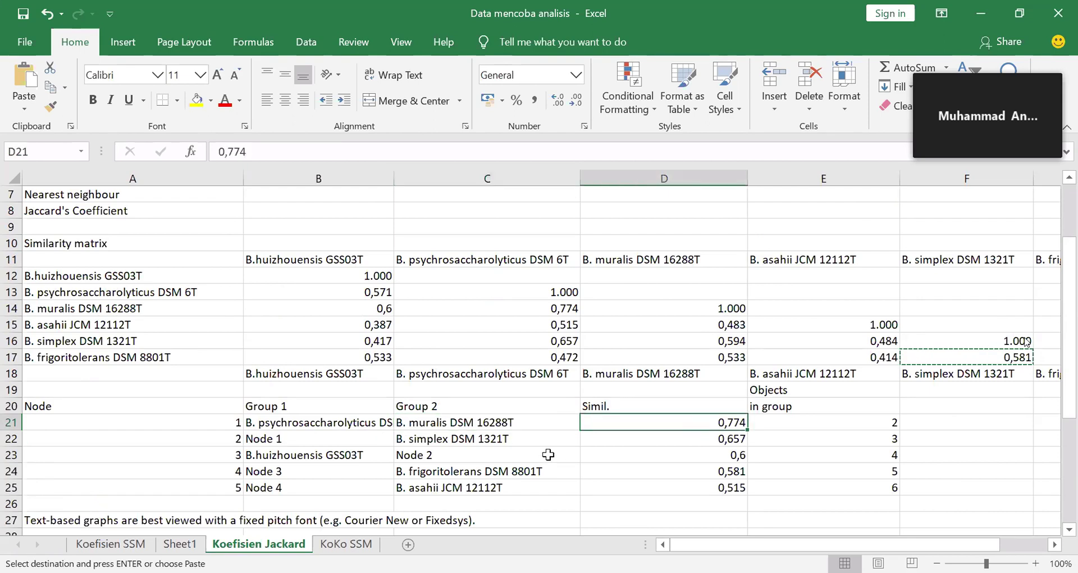
scroll(547, 454, down, 5)
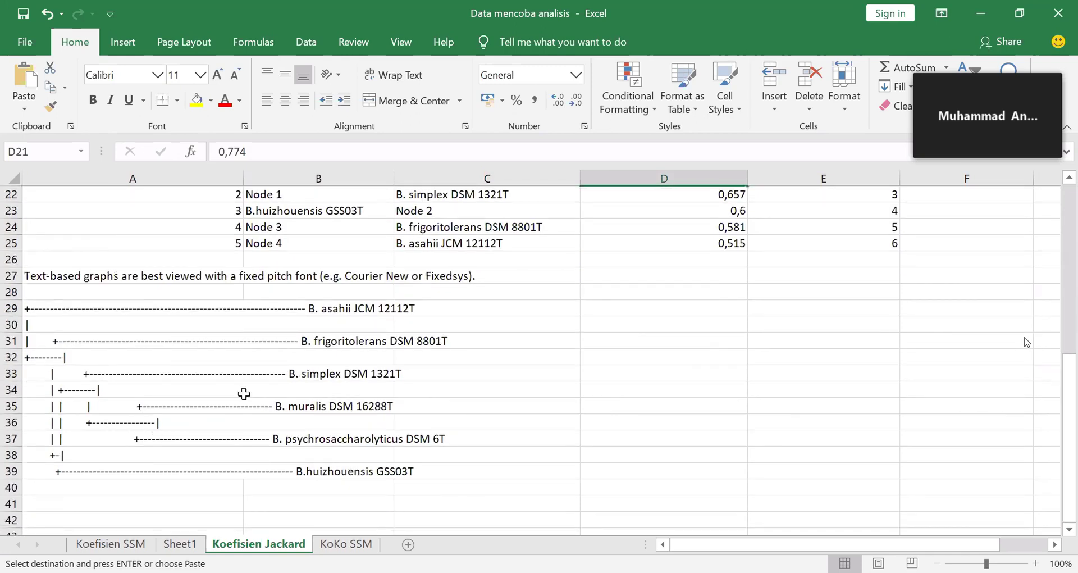
scroll(650, 371, up, 5)
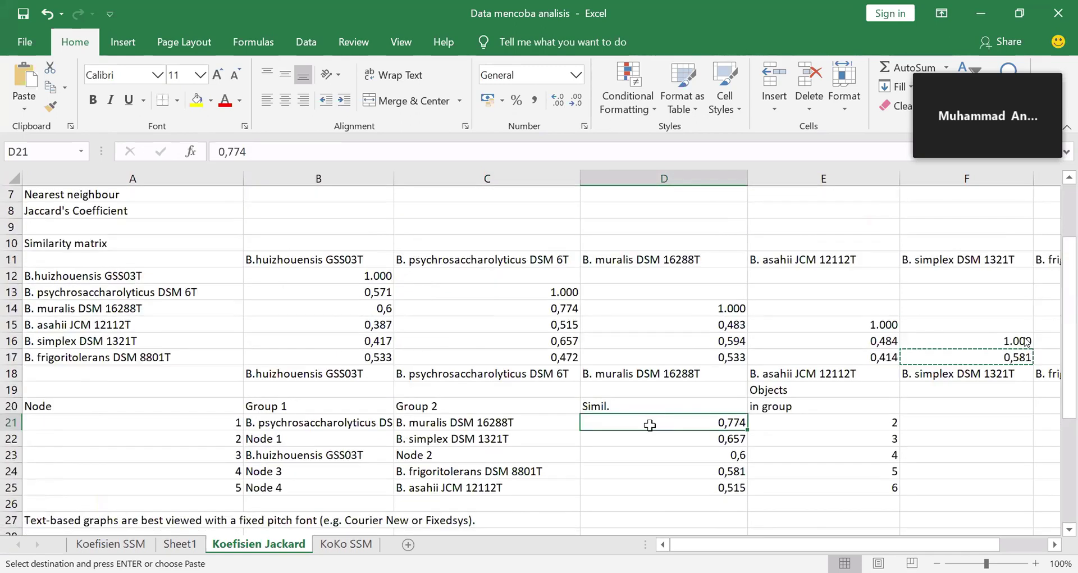
Step: Copy 0,774 from D21 on Koefisien Jackard into Sheet1's D9 beside BC
right_click(649, 425)
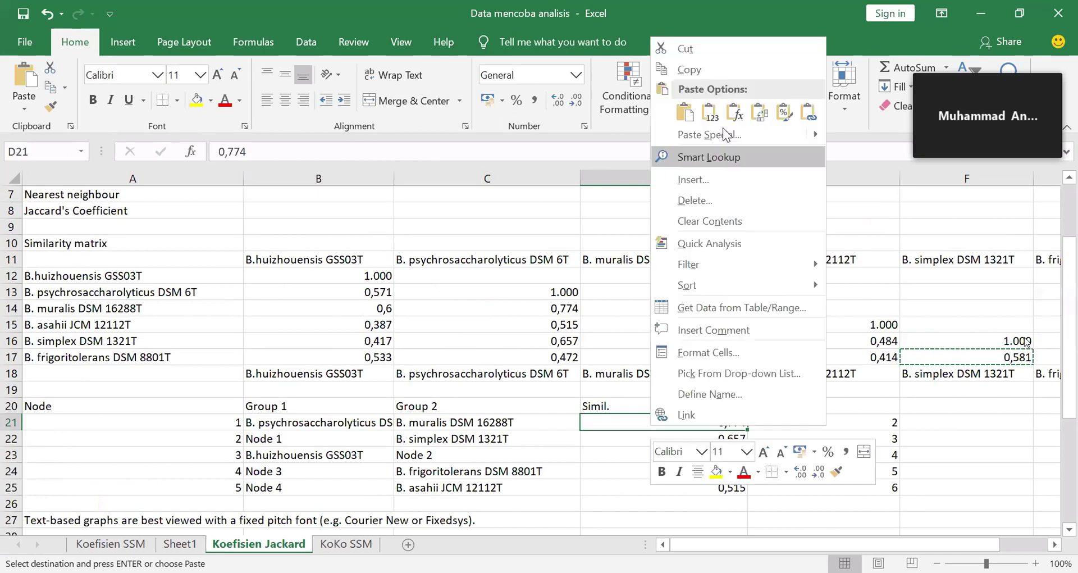
click(702, 70)
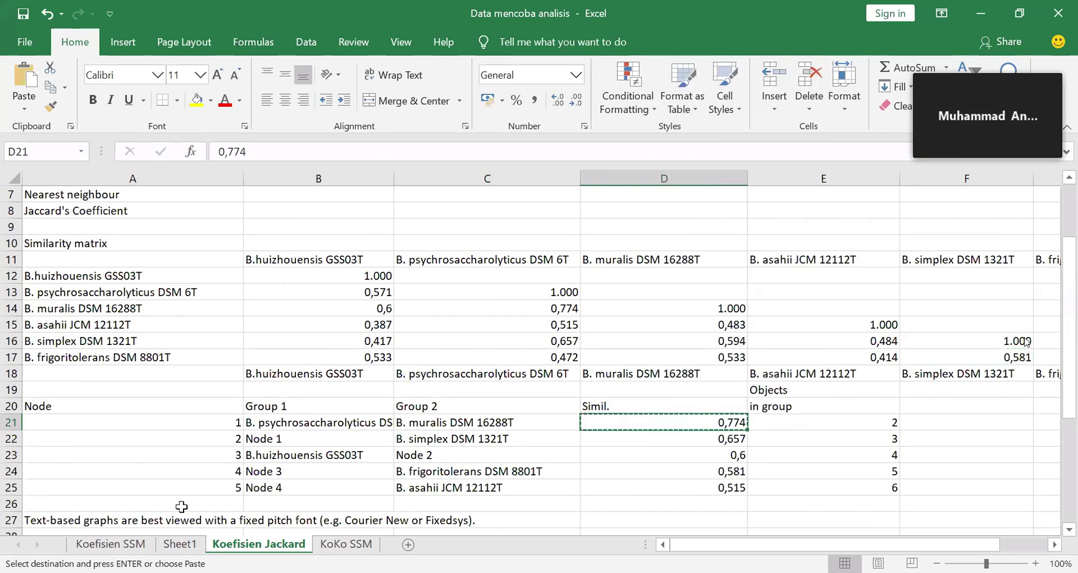
click(180, 543)
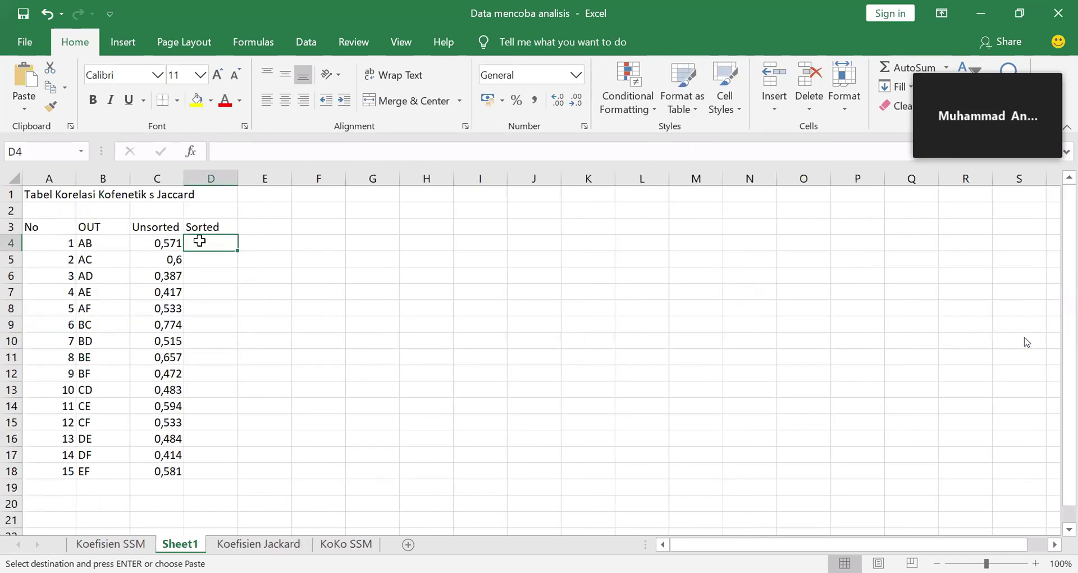
click(215, 322)
right_click(216, 322)
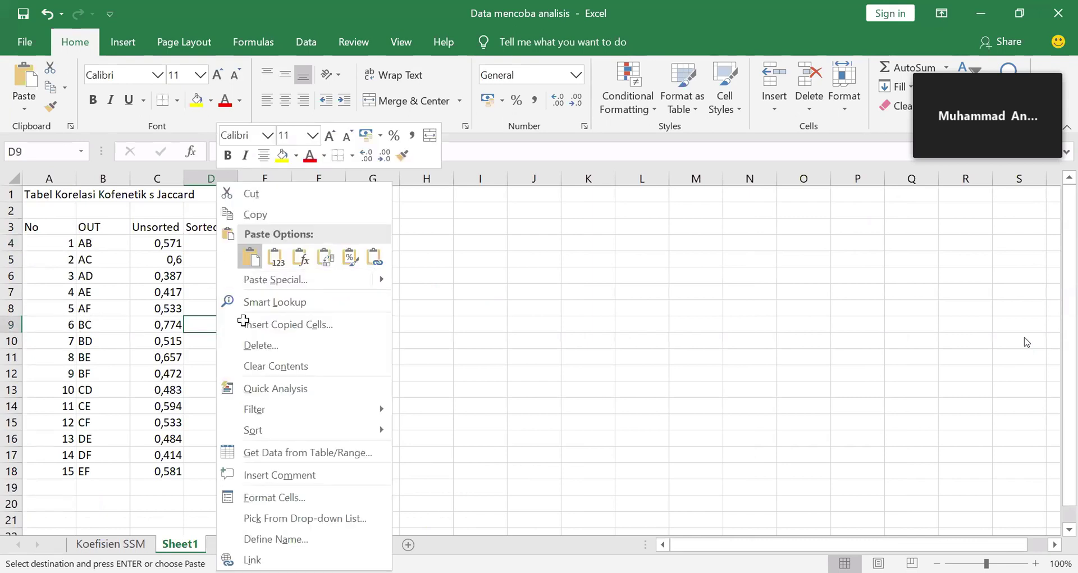
click(242, 261)
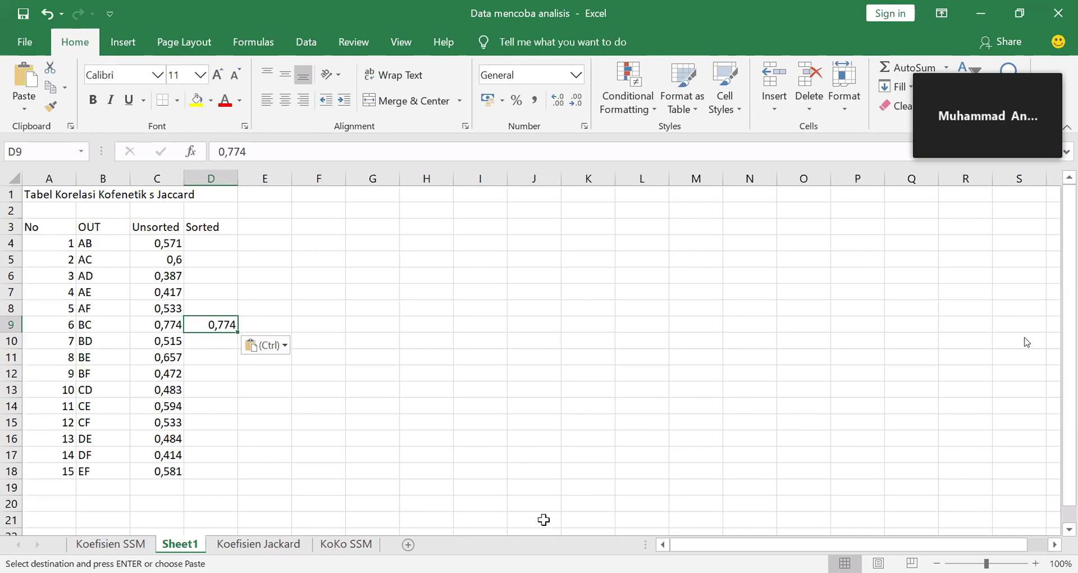
key(ctrl+Page_Down)
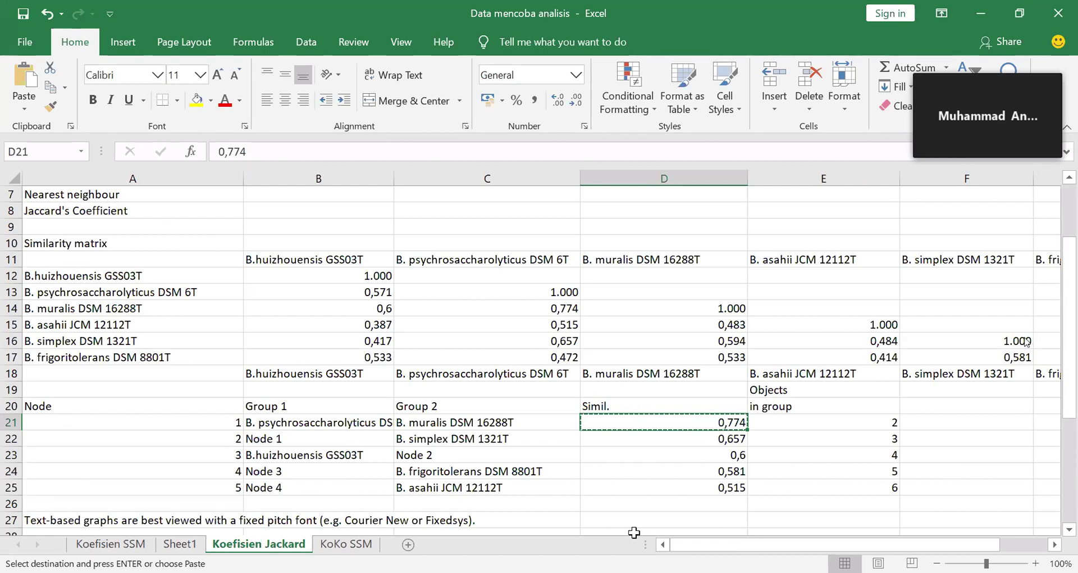
Step: Copy the 0,657 similarity value from D22 on Koefisien Jackard
scroll(812, 545, right, 3)
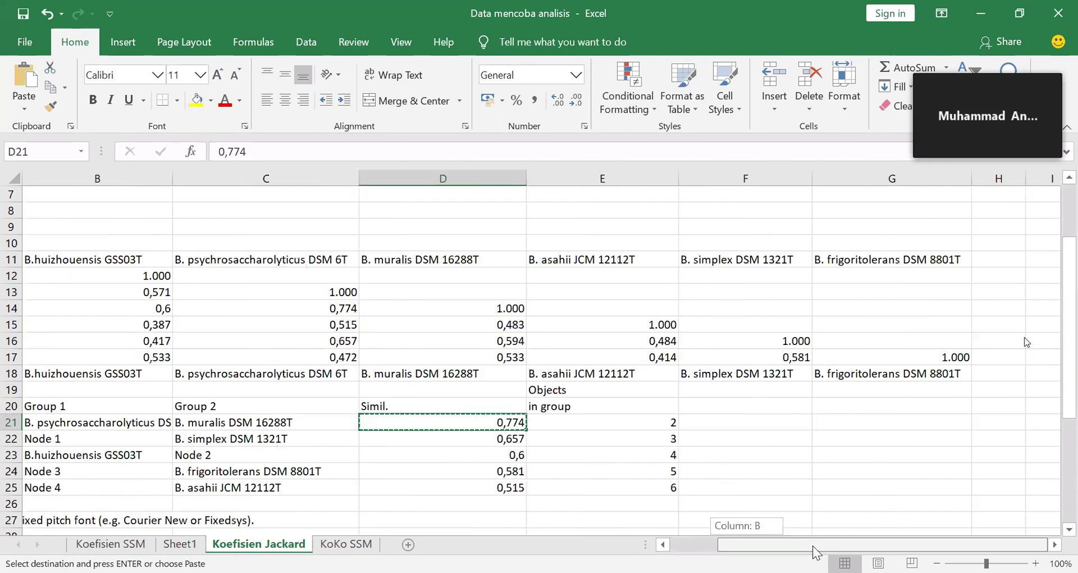
scroll(539, 359, left, 3)
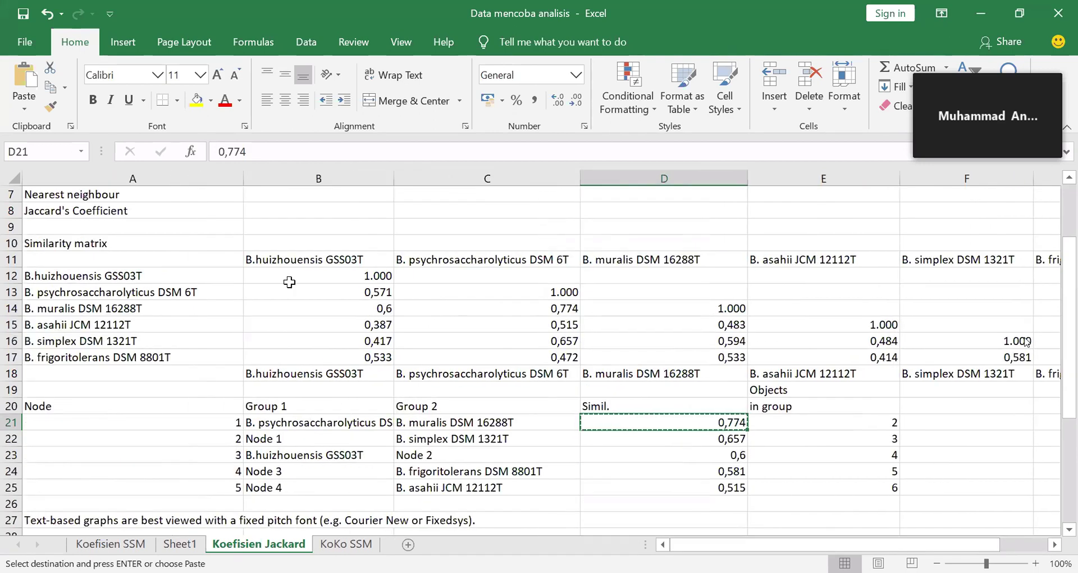
click(704, 442)
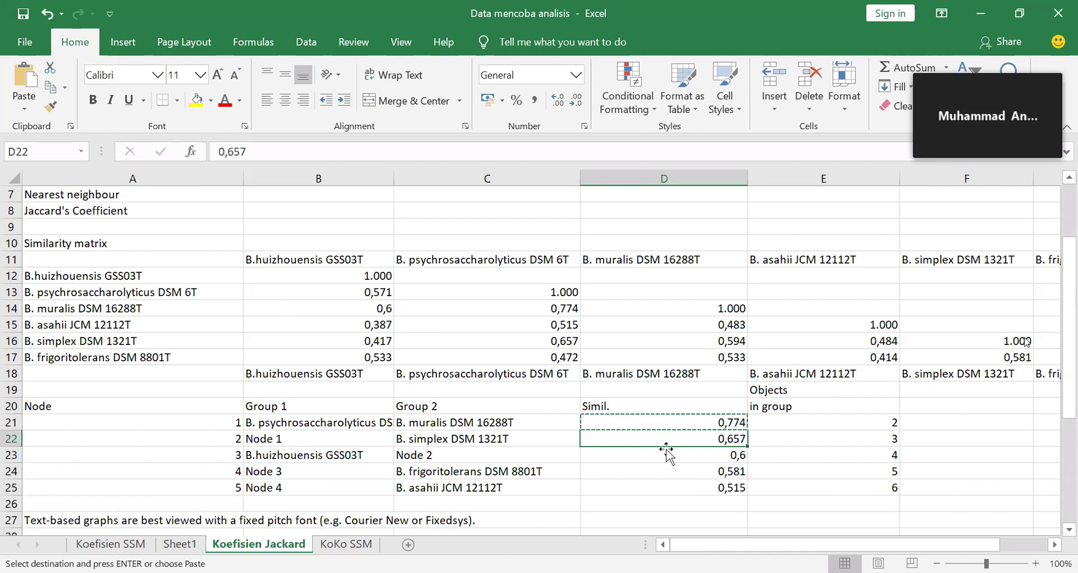
right_click(721, 442)
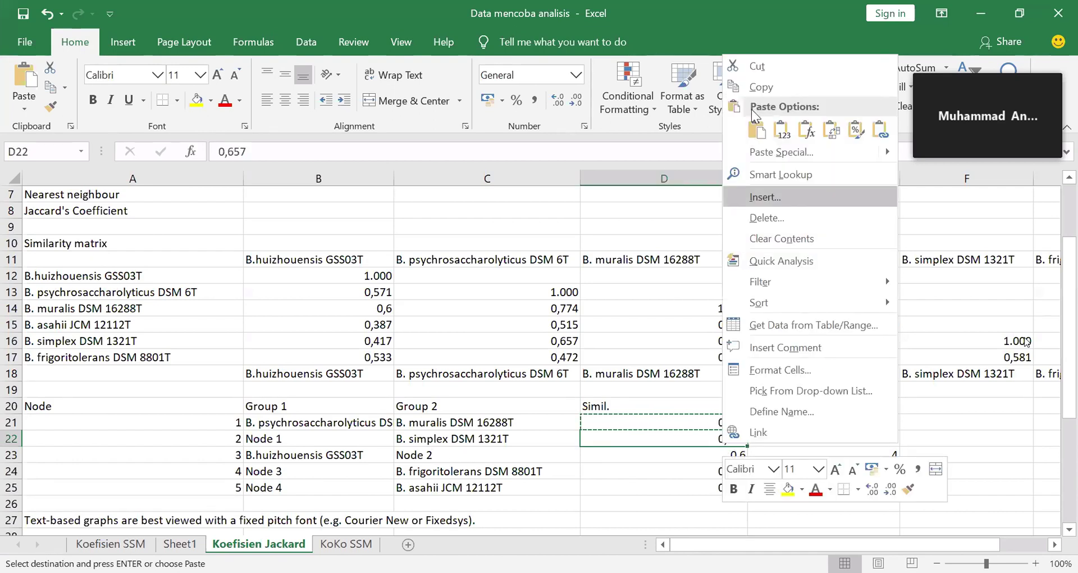
click(758, 89)
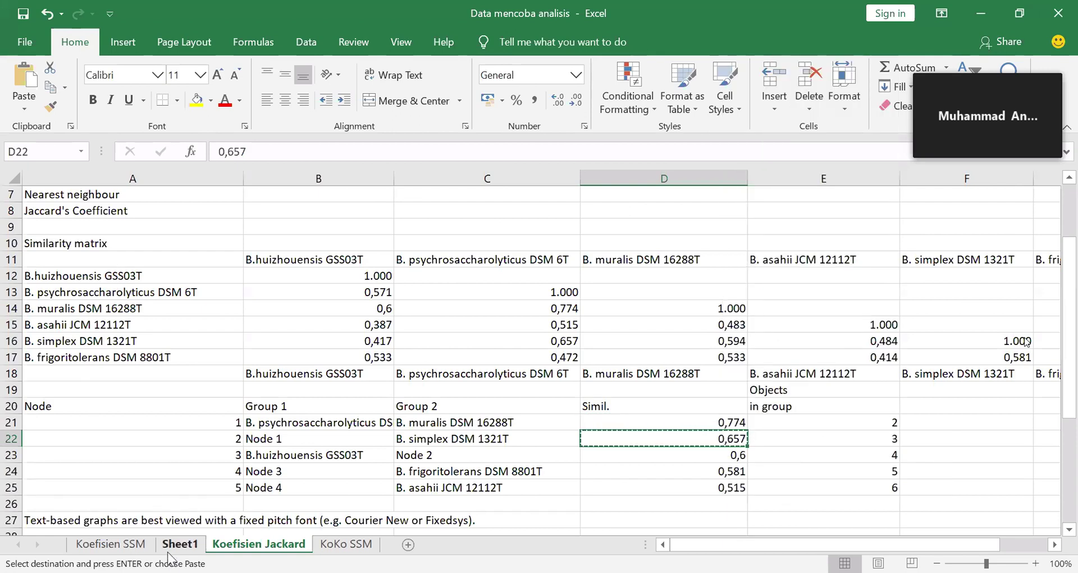
Step: Paste 0,657 into Sheet1's D11 beside BE and D14 beside CE
click(179, 544)
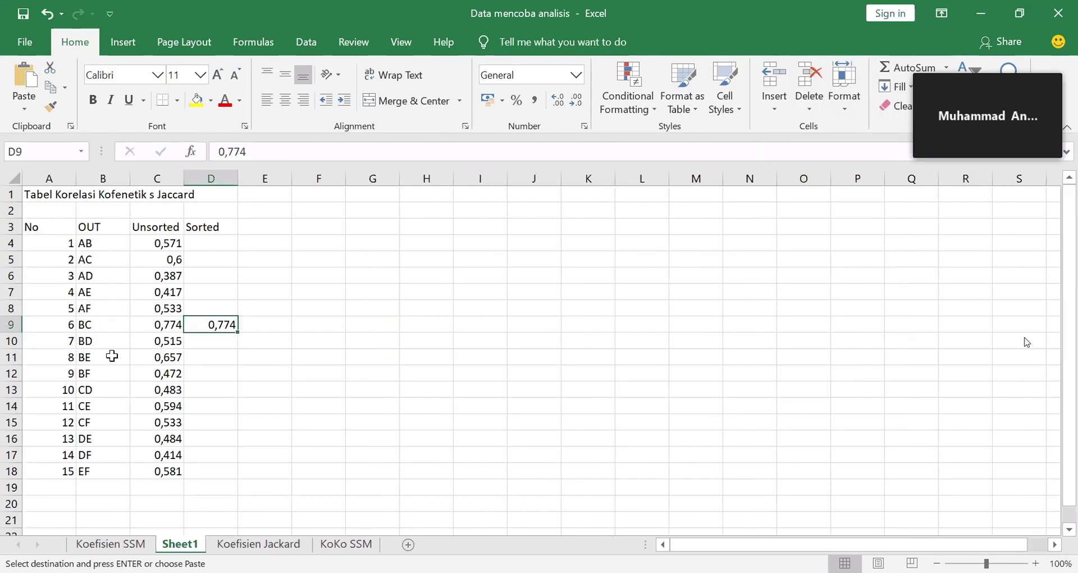
click(202, 359)
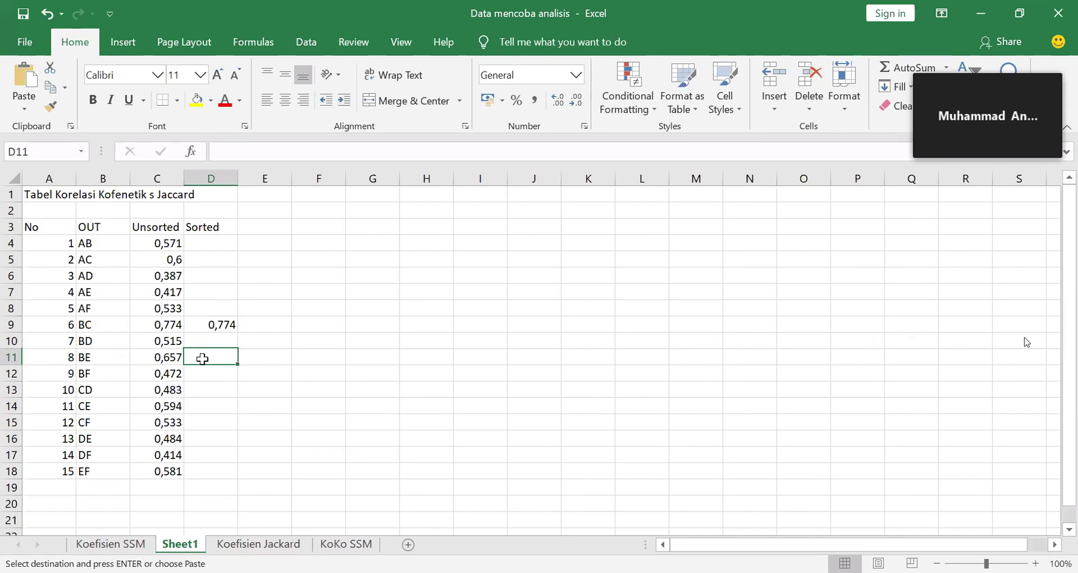
key(Menu)
click(233, 256)
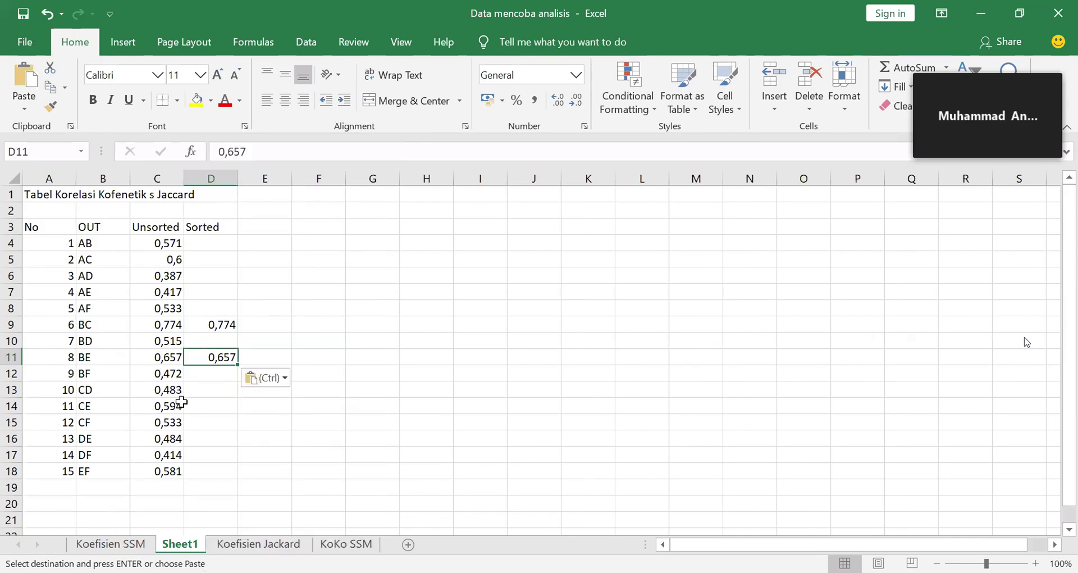
click(216, 408)
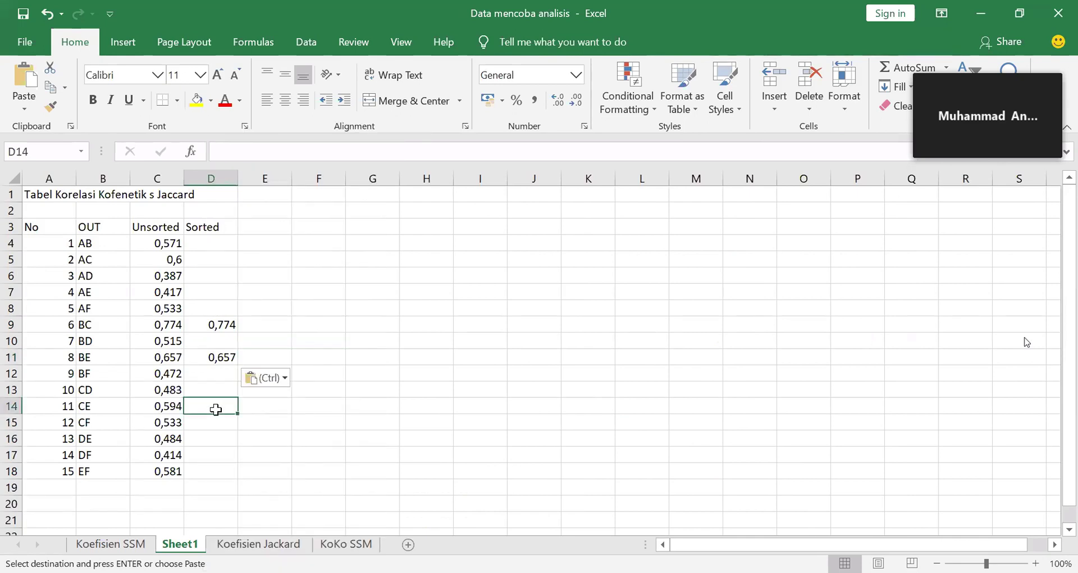
right_click(215, 408)
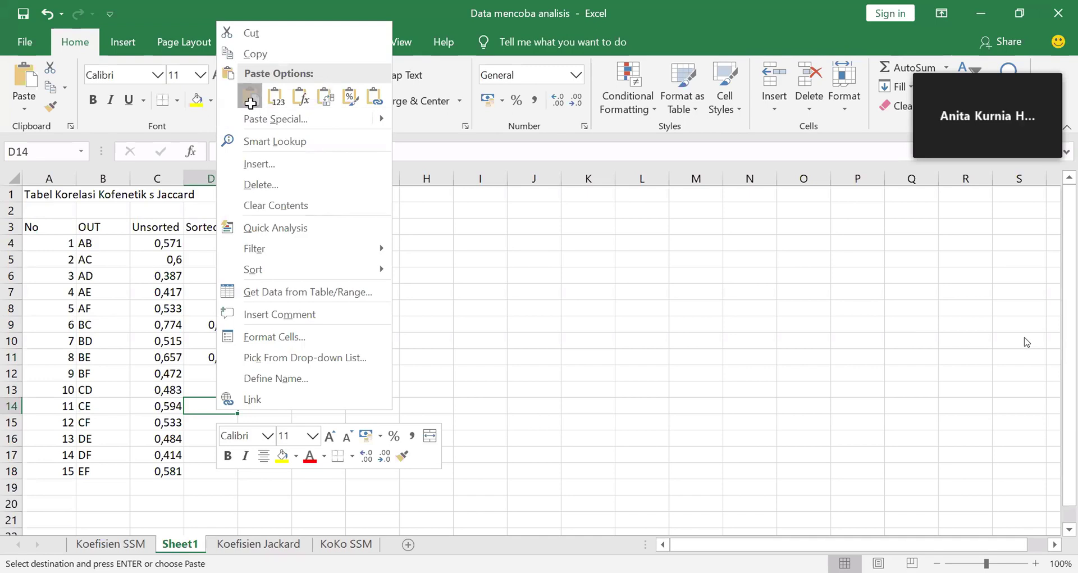
click(251, 103)
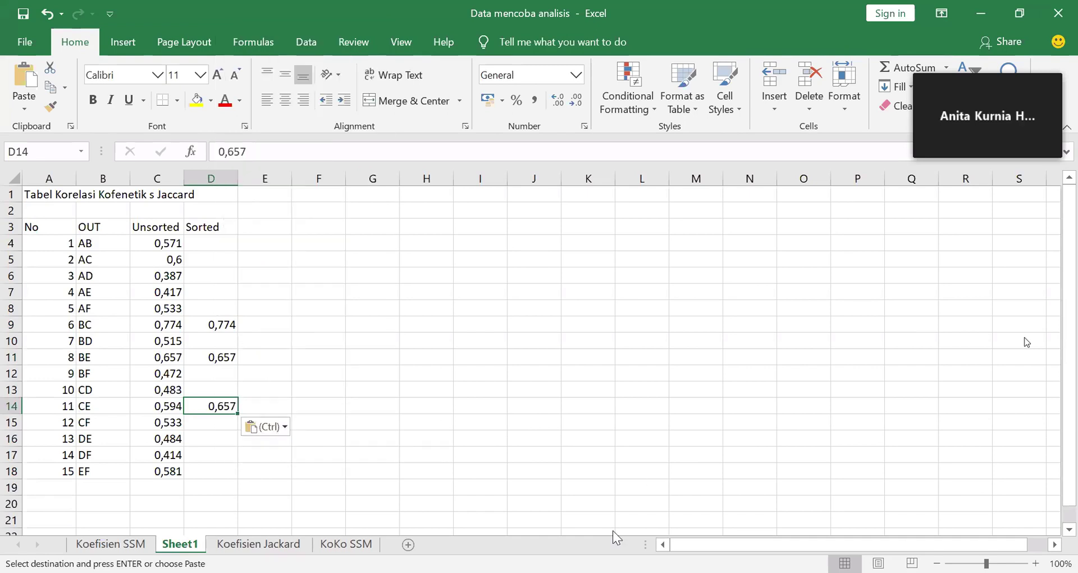
key(ctrl+Page_Down)
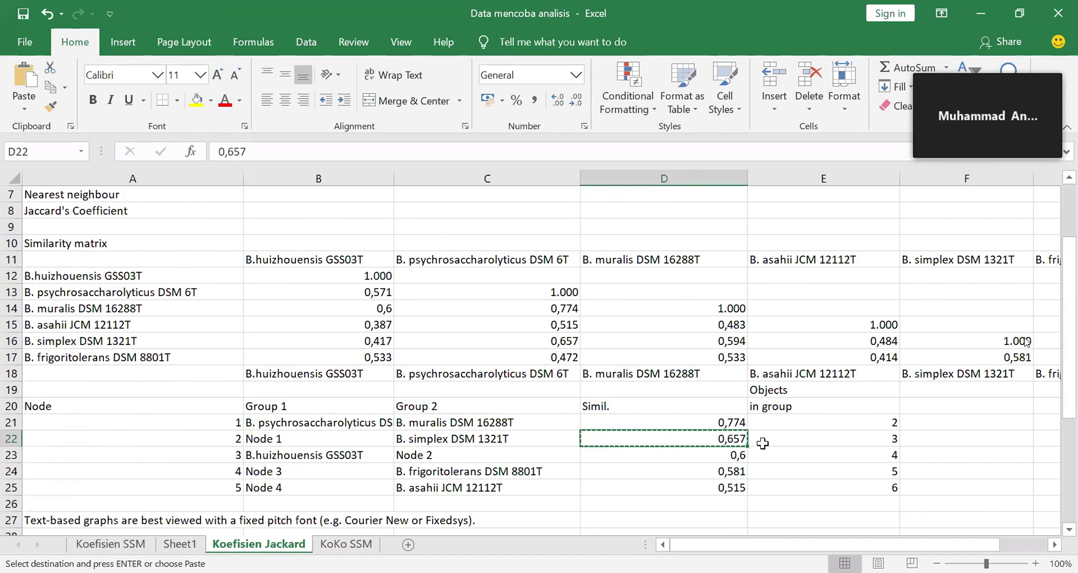
Step: Select B23, where B.huizhouensis GSS03T joins Node 2 at similarity 0,6
click(292, 458)
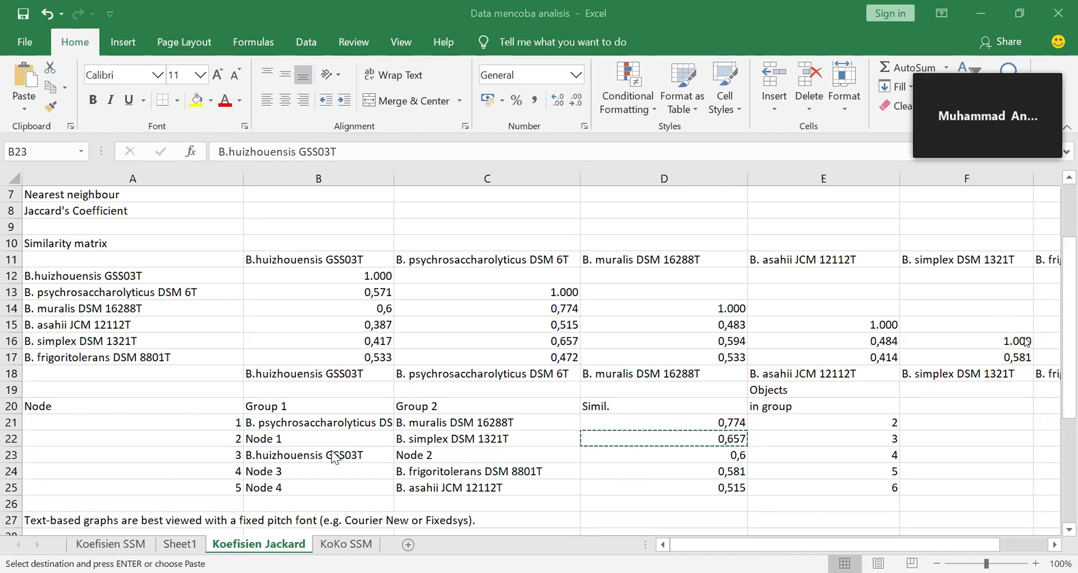
key(alt+Tab)
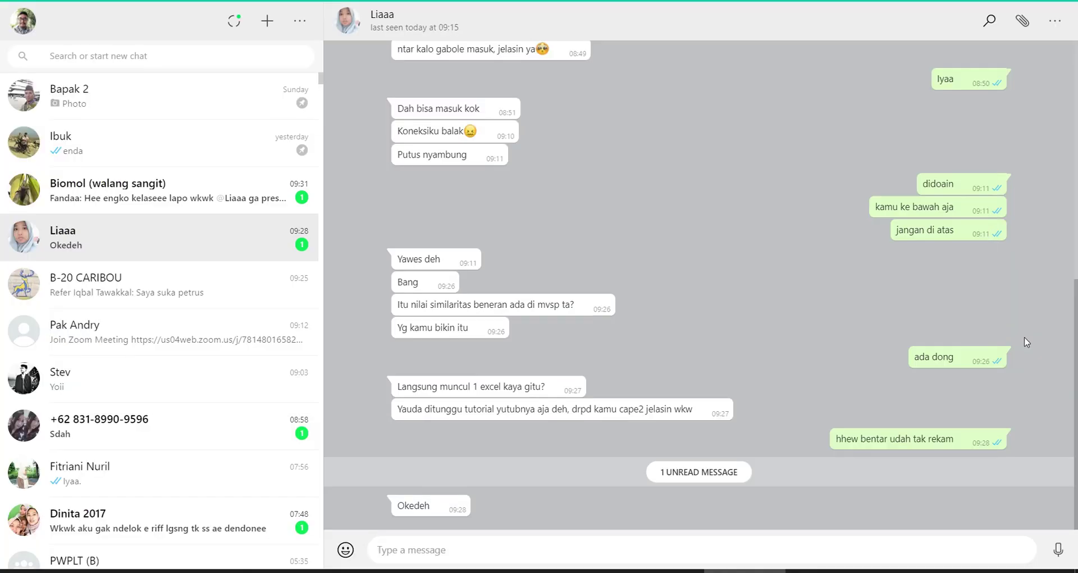
key(alt+Tab)
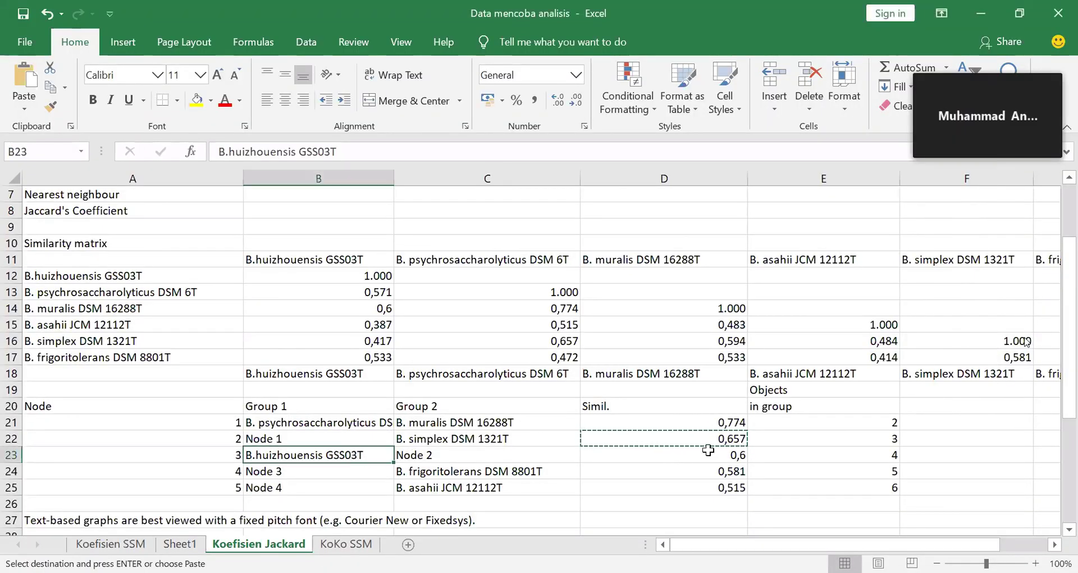
Step: Copy 0,6 from D23 and paste it into Sheet1's D7 beside AE with Ctrl+V
click(708, 449)
right_click(708, 449)
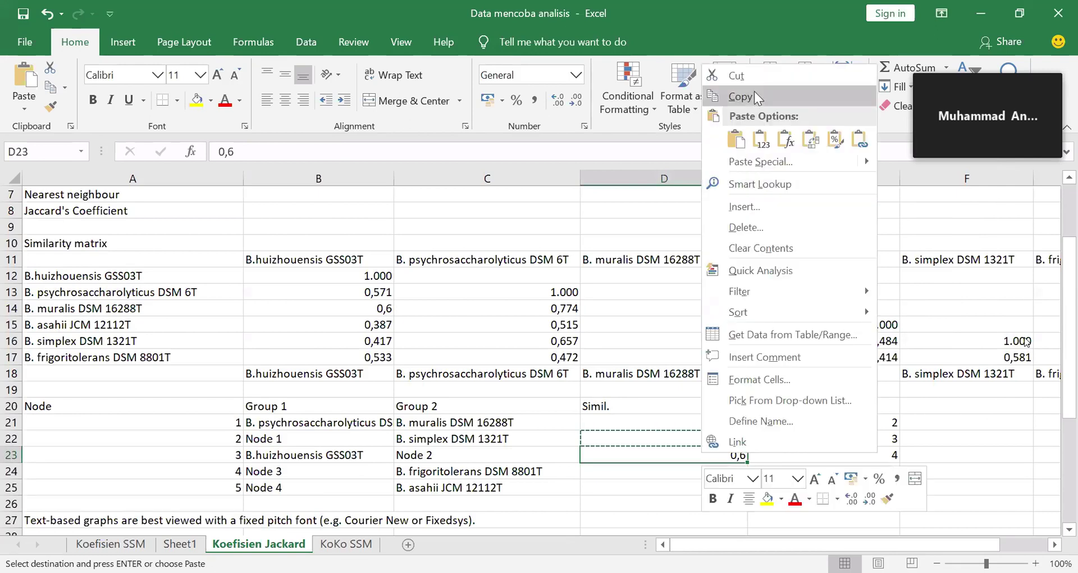
click(755, 95)
click(179, 543)
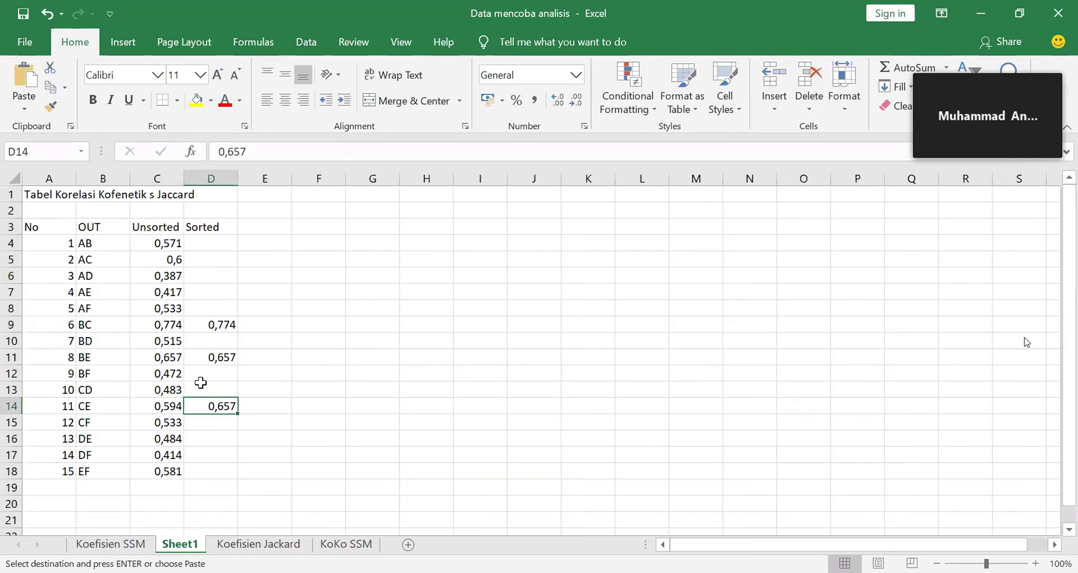
click(217, 296)
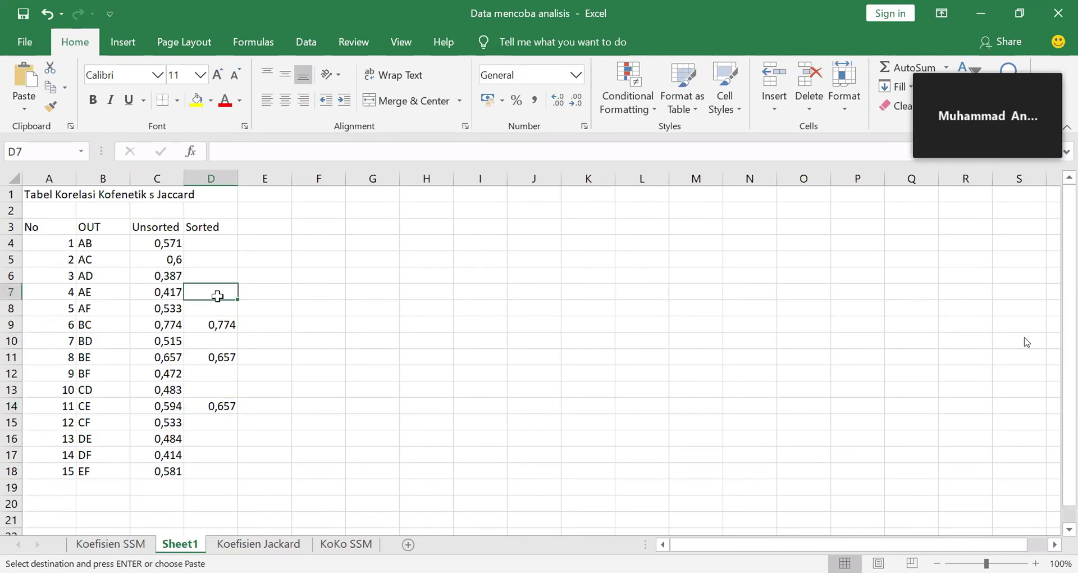
right_click(217, 296)
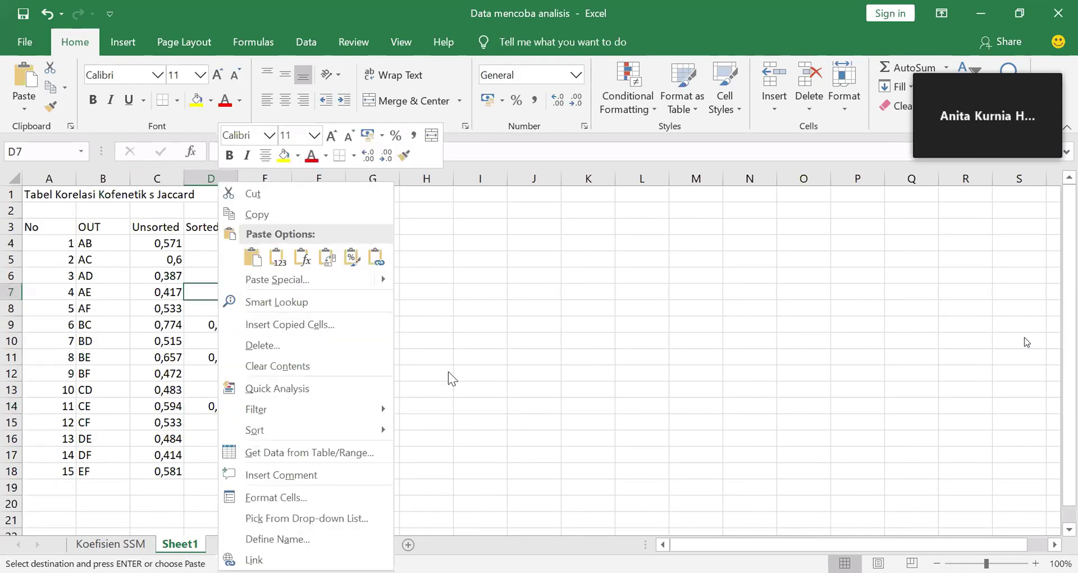
key(Escape)
click(257, 543)
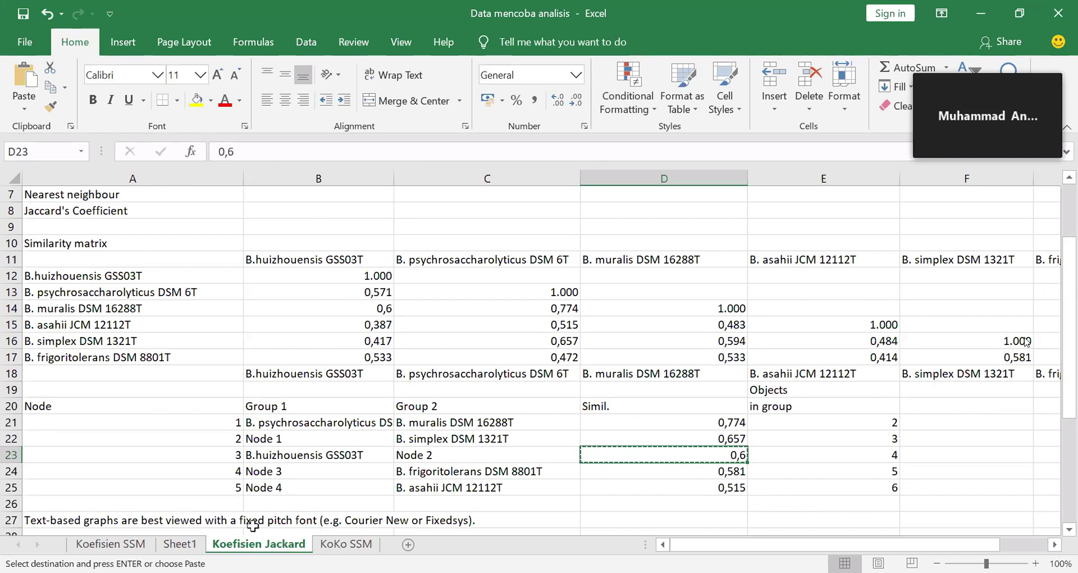
click(171, 550)
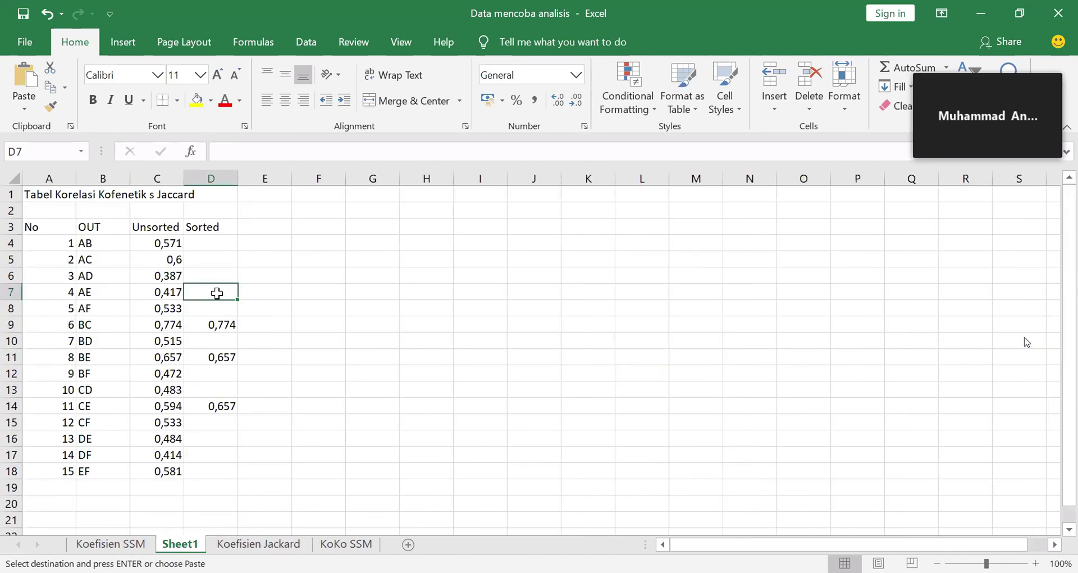
key(ctrl+v)
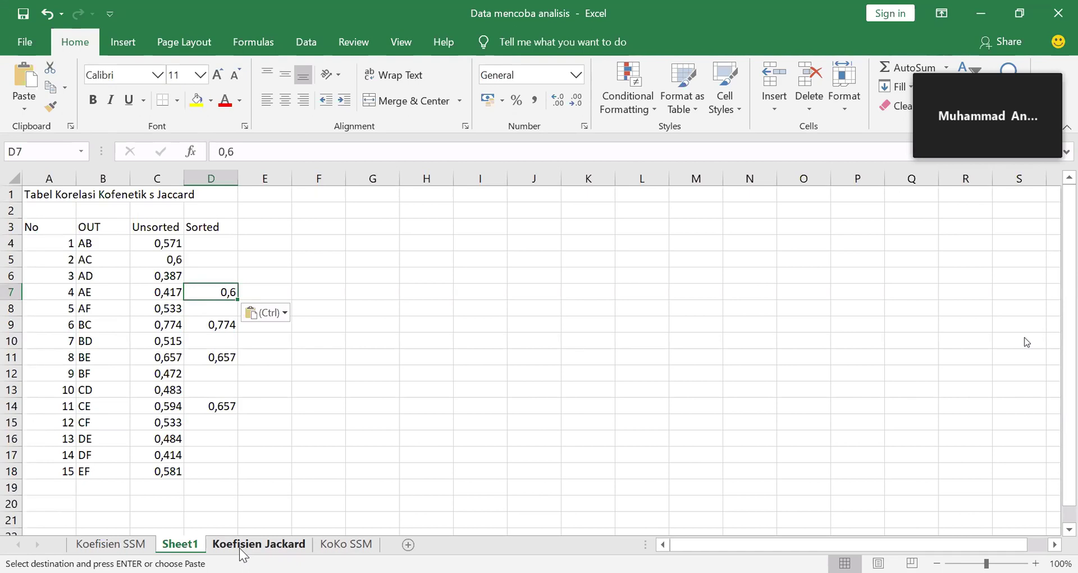
click(258, 544)
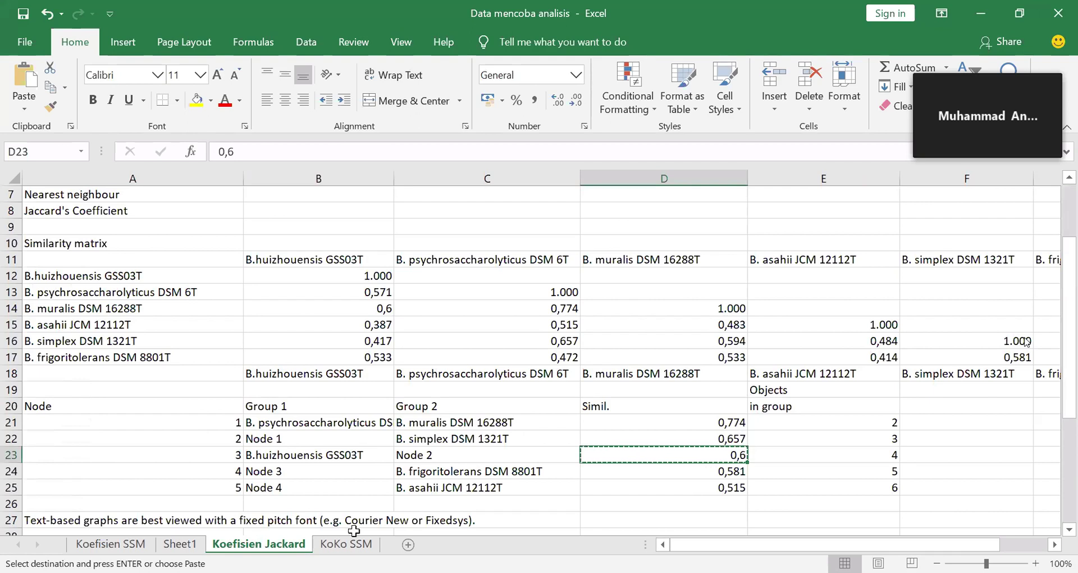
Step: Check the 0,657 values pasted in Sheet1's D11 and D14
click(181, 544)
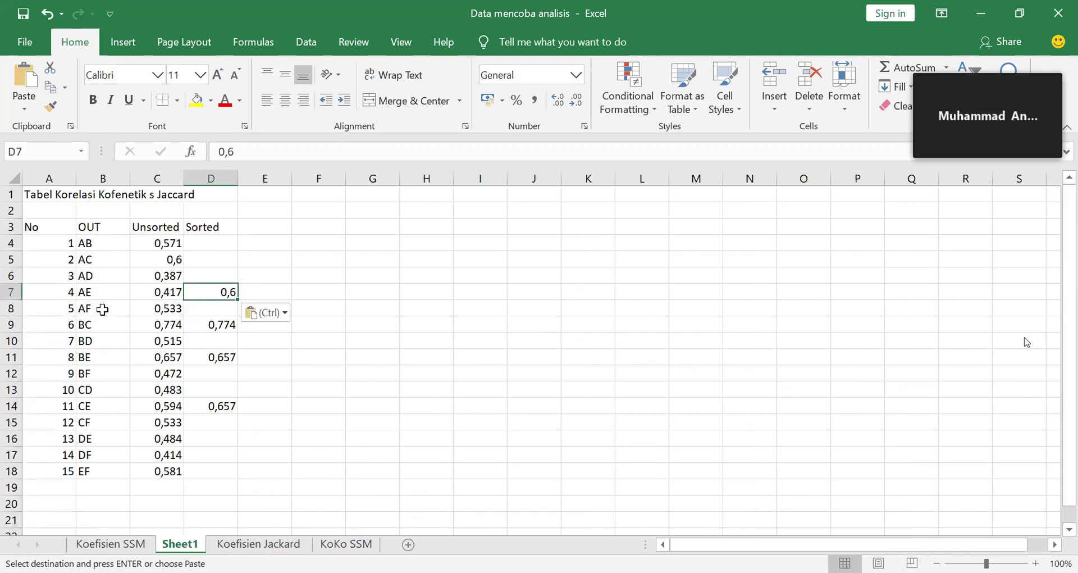
click(249, 545)
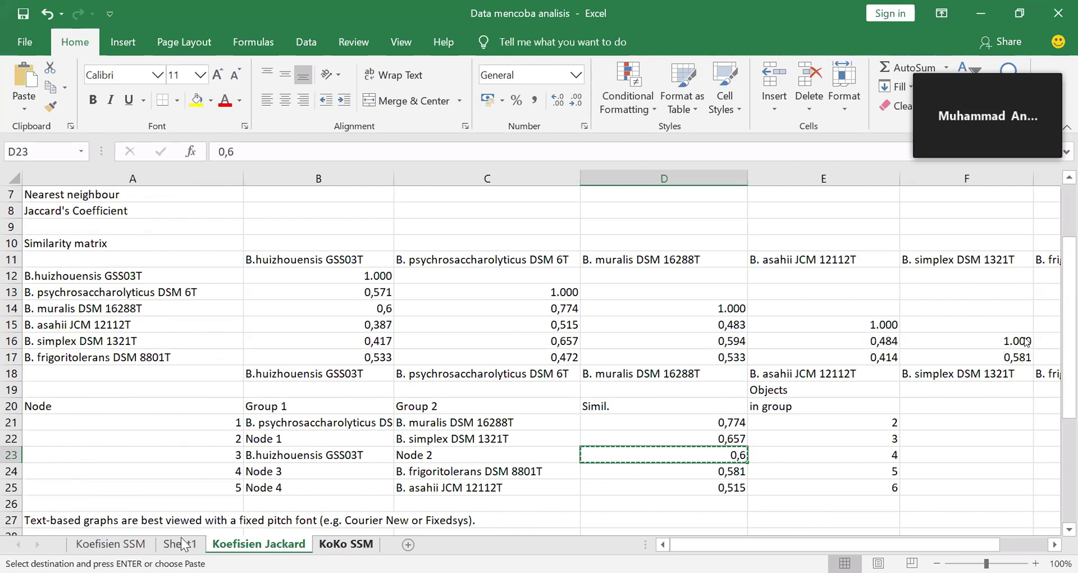
key(ctrl+v)
key(ctrl+Page_Up)
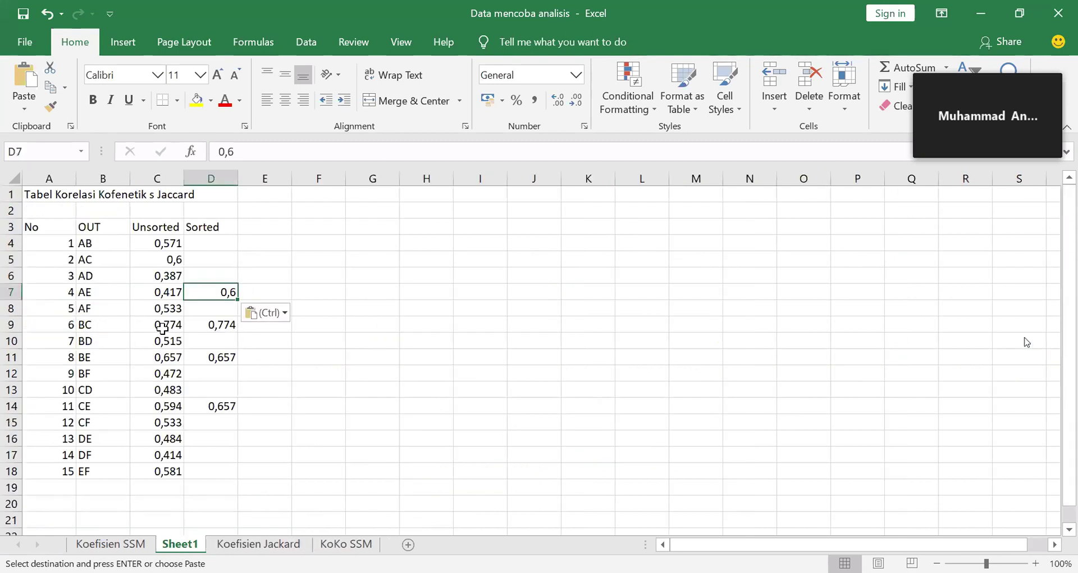
click(218, 360)
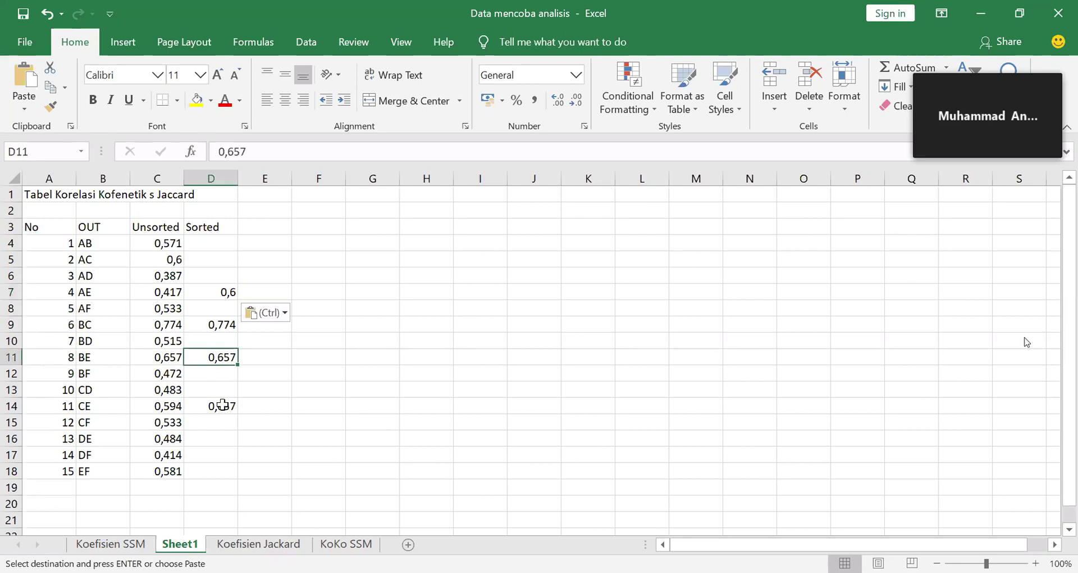
click(220, 405)
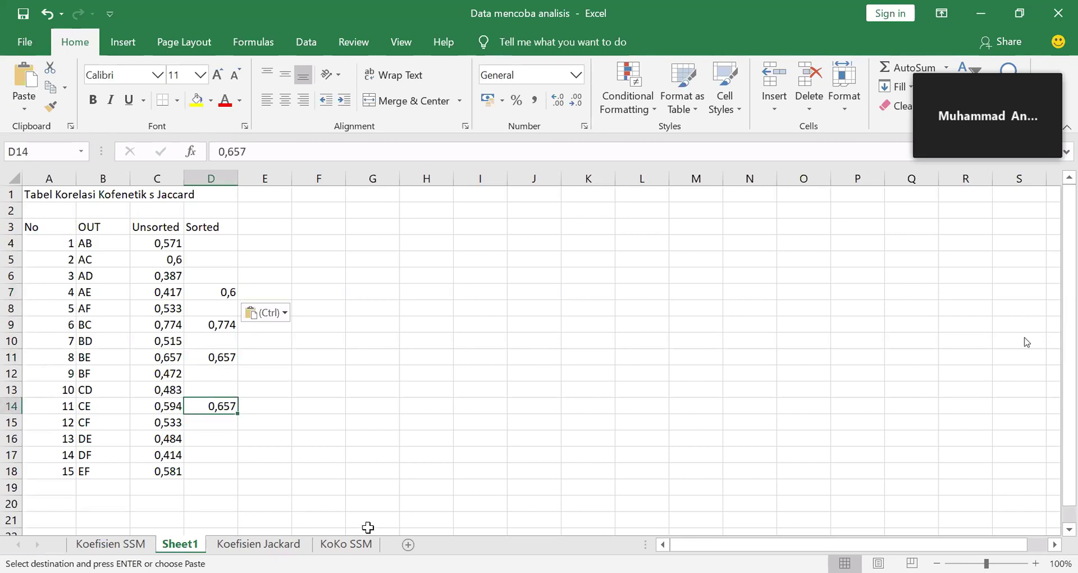
Step: Compare Sheet1 against the Jaccard sheet and select D7 holding 0,6
click(269, 545)
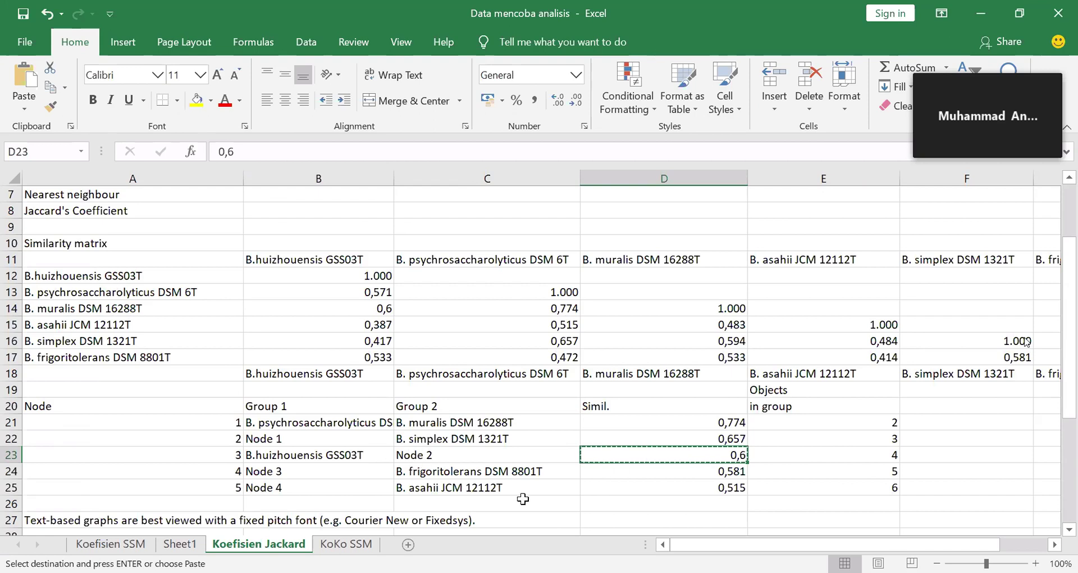
click(194, 543)
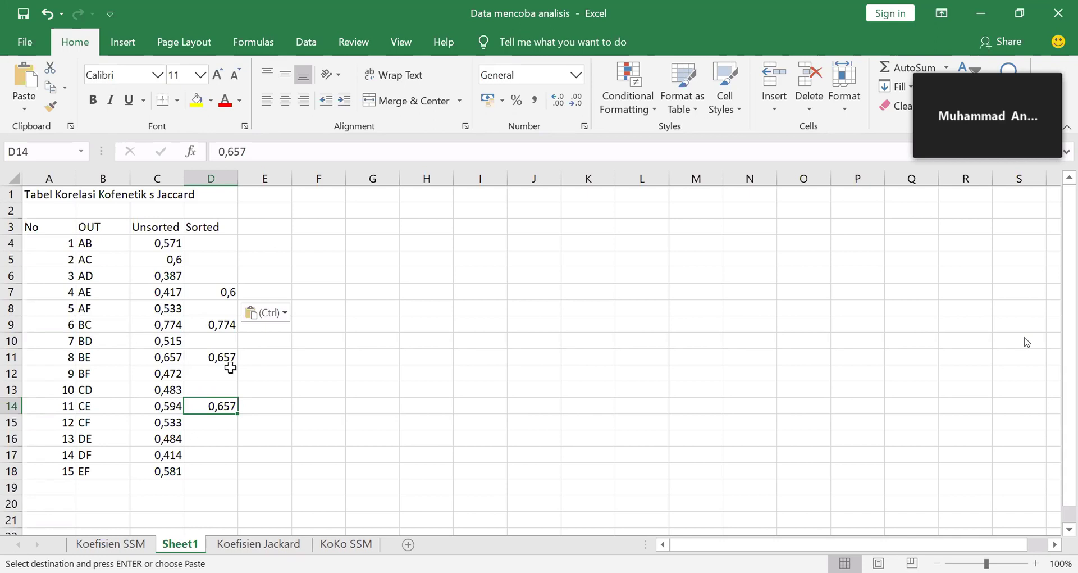
click(290, 344)
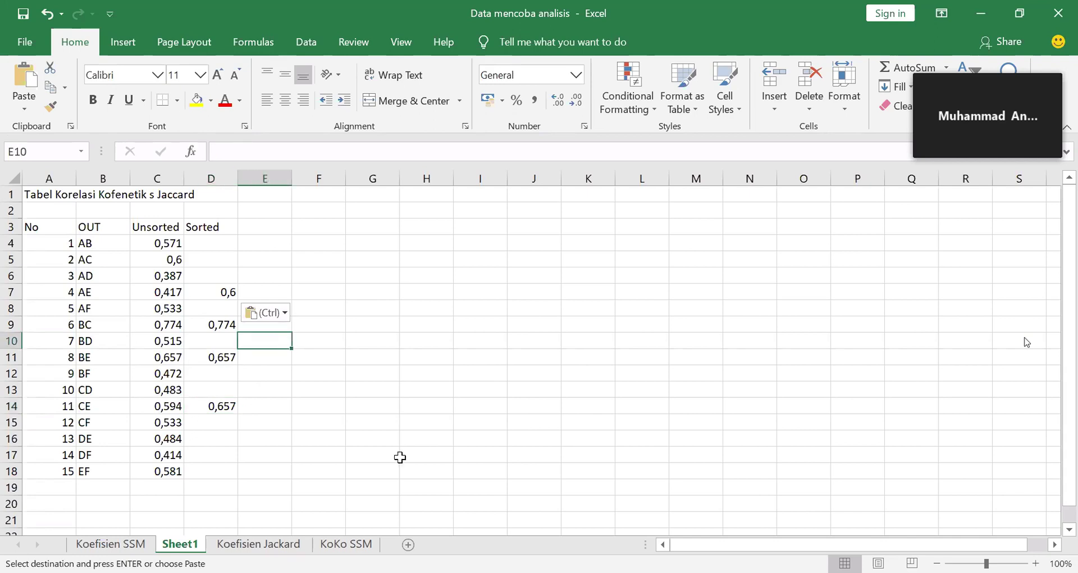
click(243, 544)
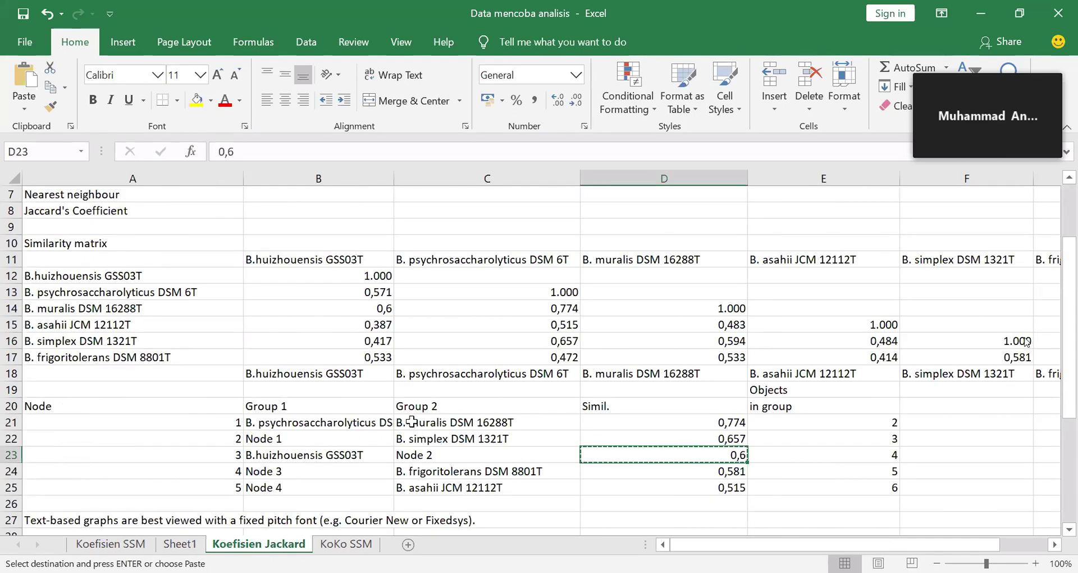
click(186, 544)
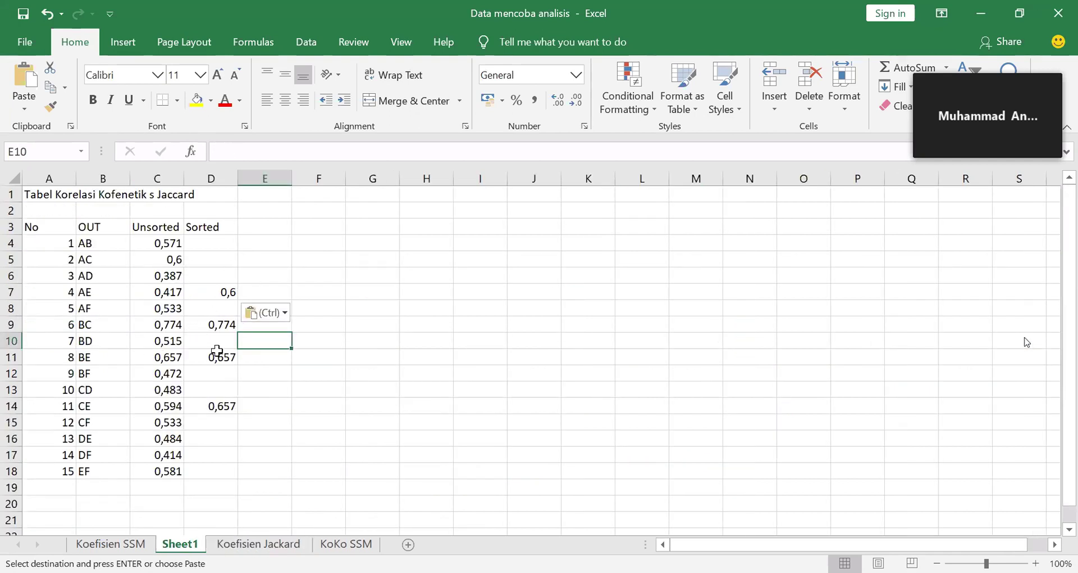
click(229, 292)
Step: Clear the 0,6 from D7 and select D4 at the top of the Sorted column
key(BackSpace)
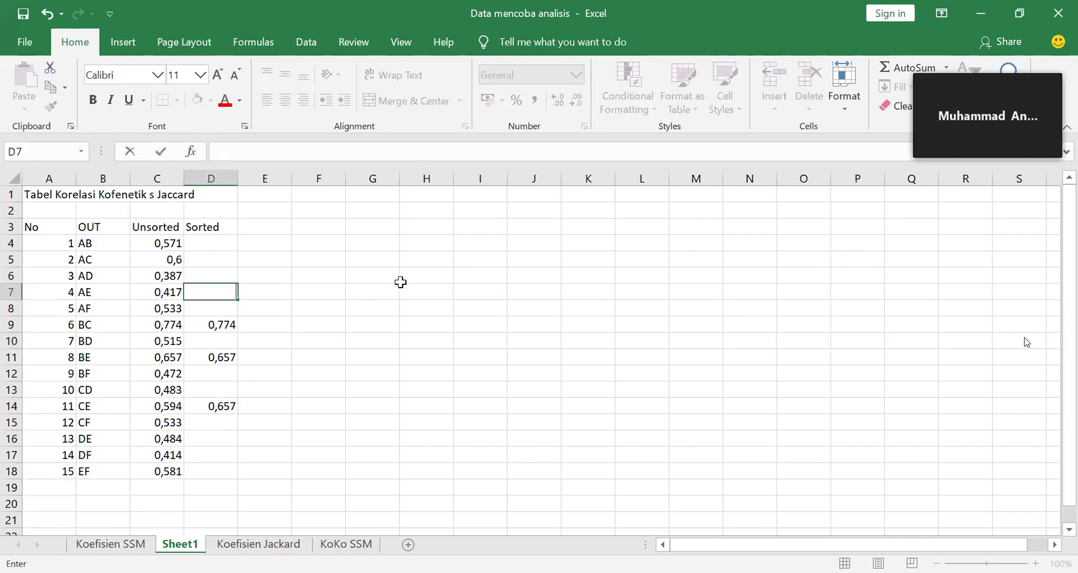
click(258, 543)
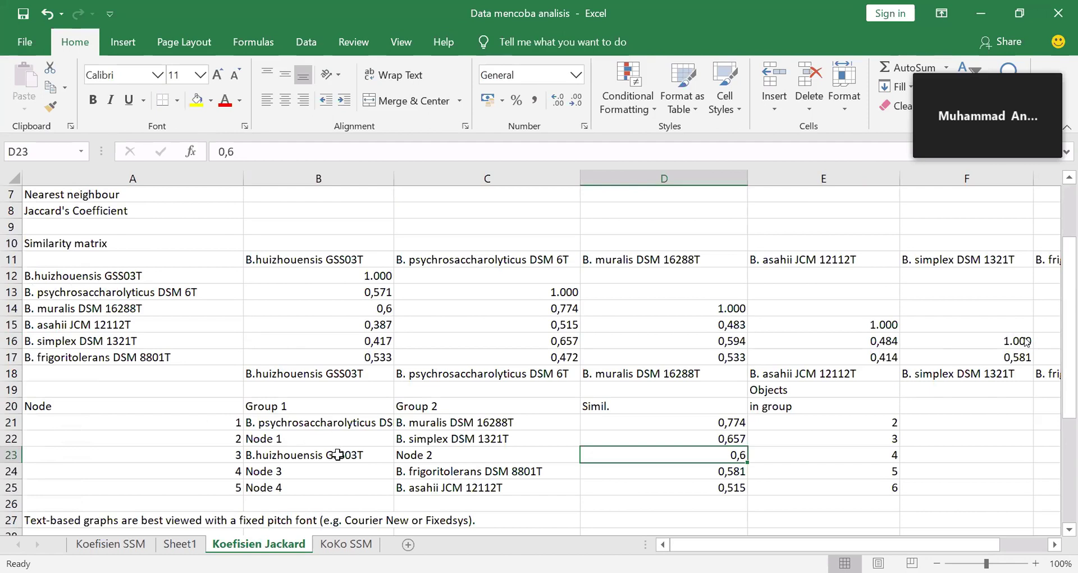
click(179, 544)
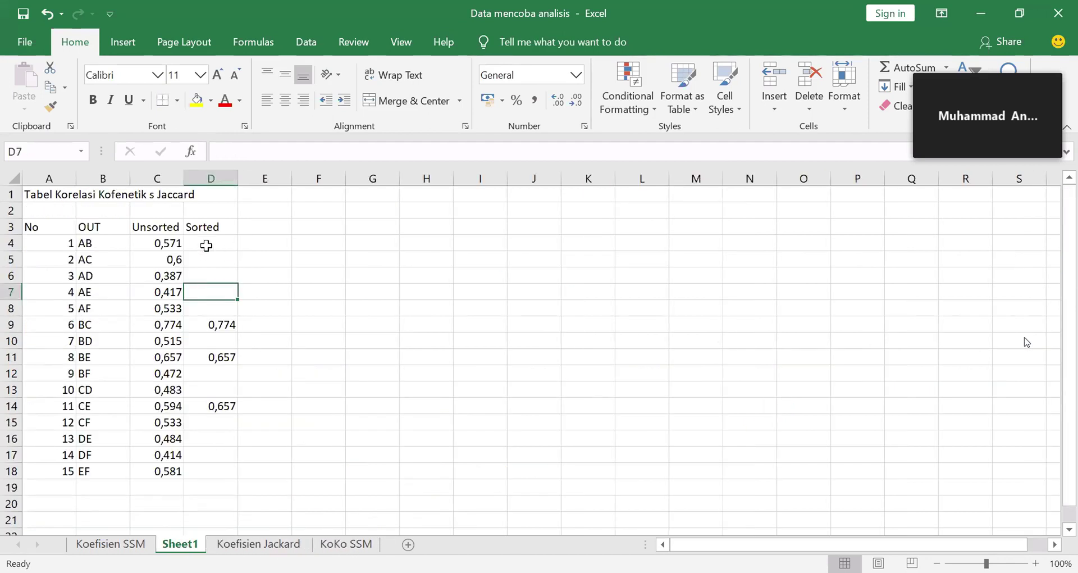
click(206, 245)
key(shift+F10)
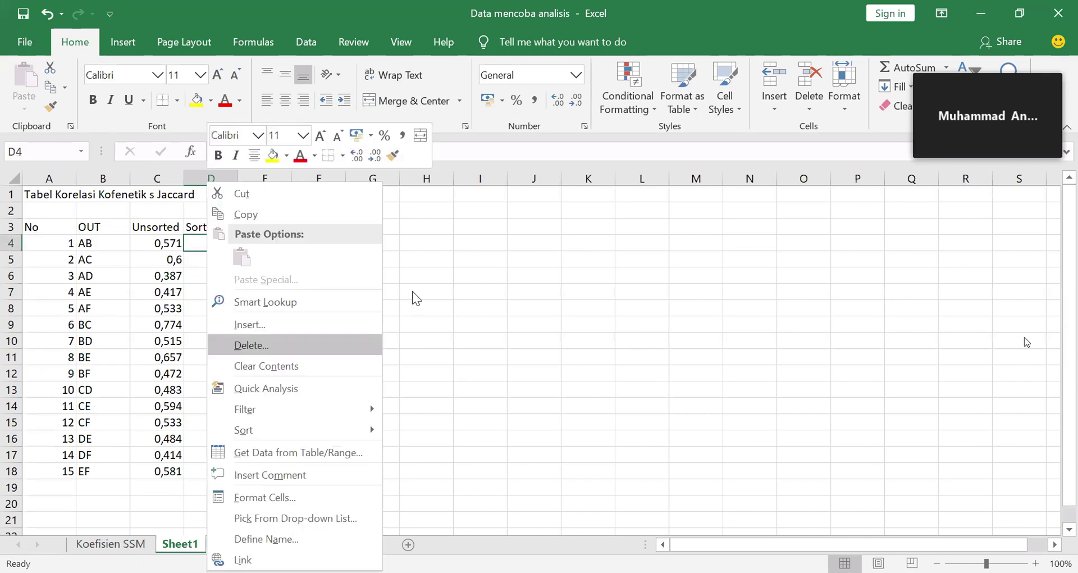
key(Escape)
Step: Copy 0,6 from D23 on Koefisien Jackard and paste it into D4 beside AB
key(ctrl+Page_Down)
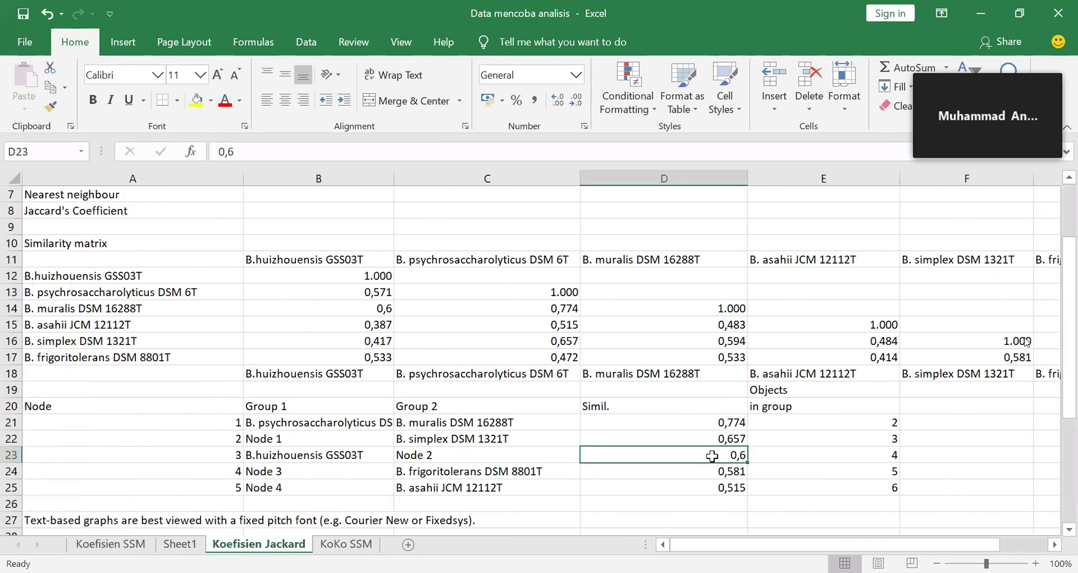
key(shift+F10)
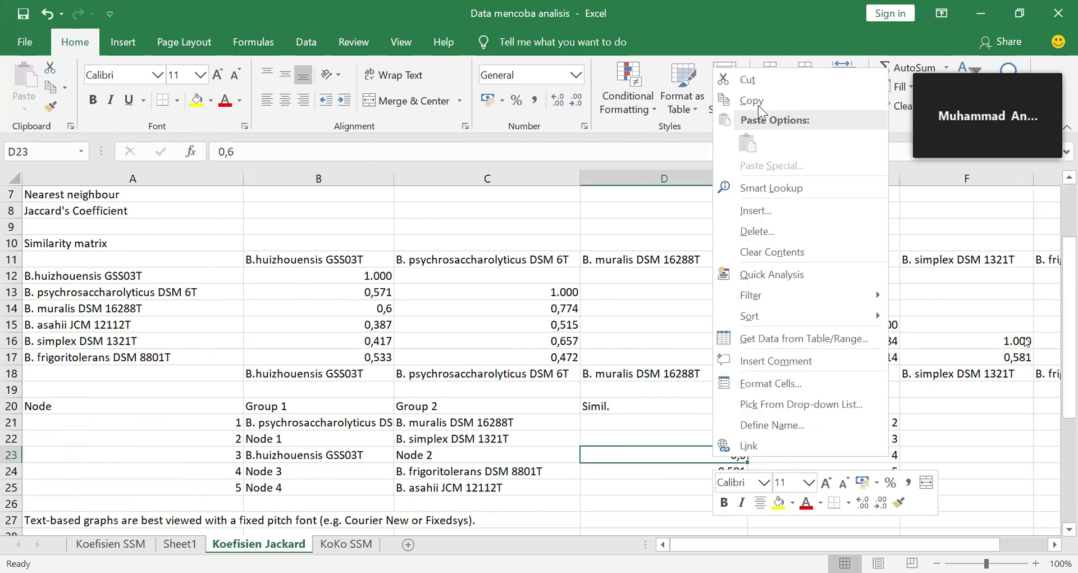
click(758, 104)
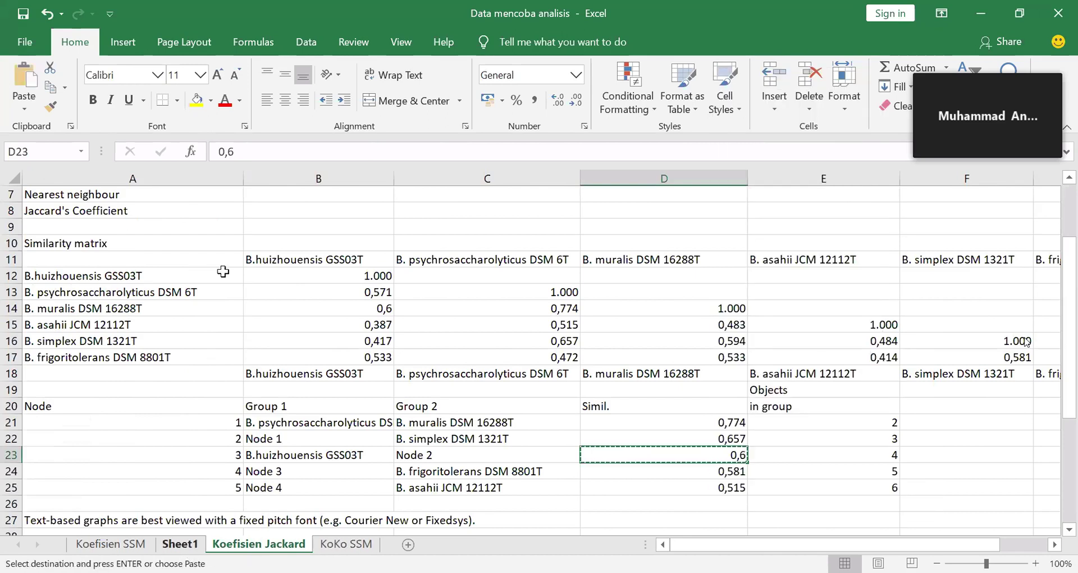
key(ctrl+Page_Up)
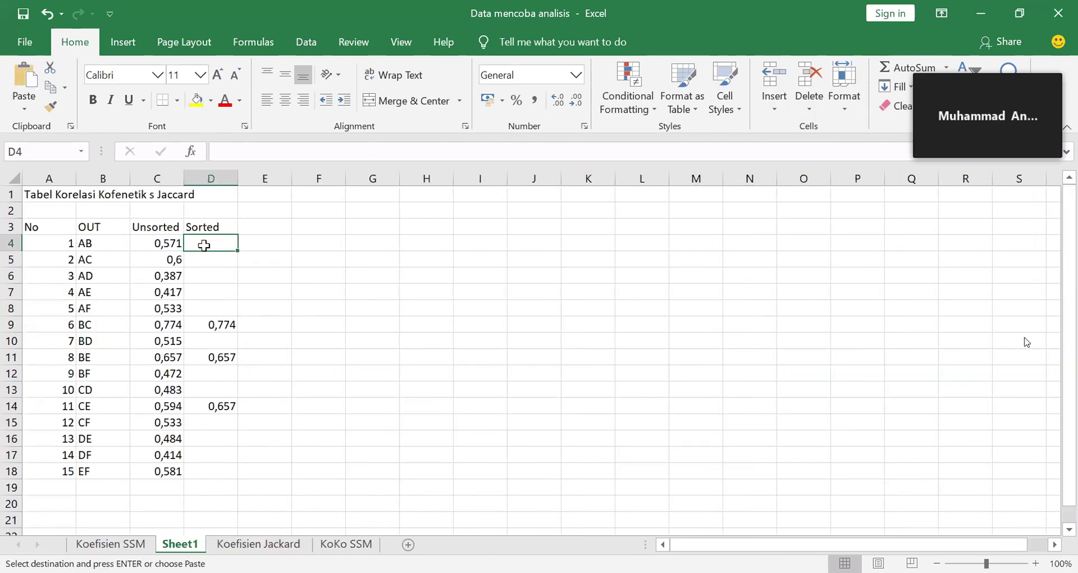
key(shift+F10)
click(239, 254)
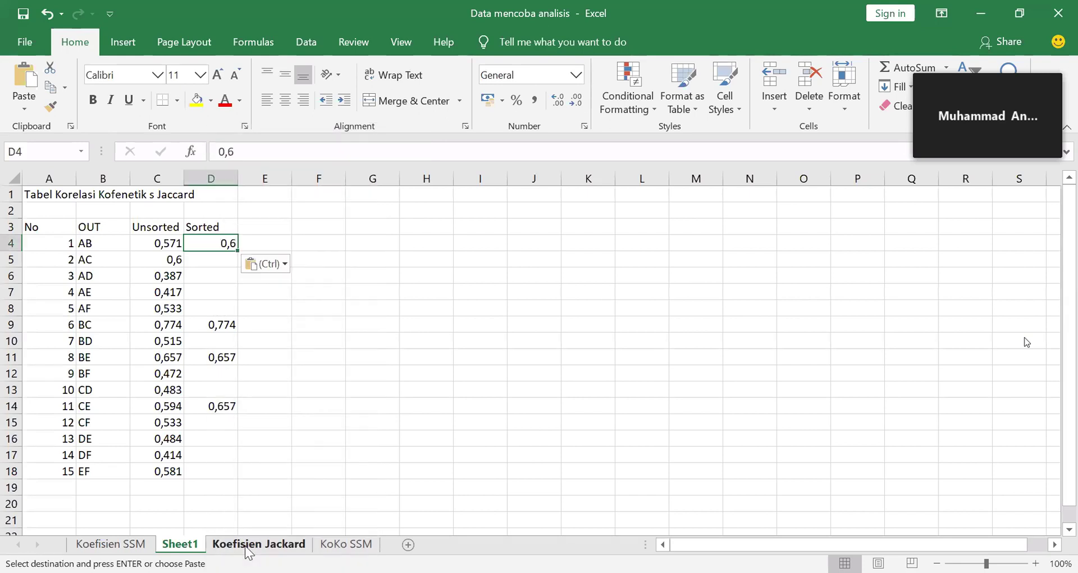
Step: Paste 0,6 into D5 beside AC and back into D7 beside AE
key(ctrl+Page_Down)
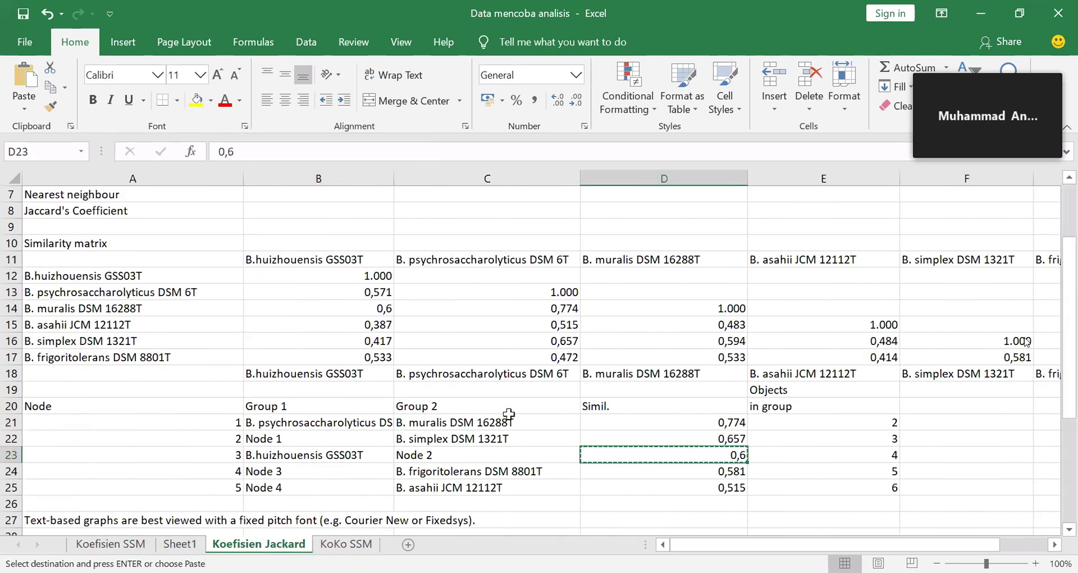
key(ctrl+Page_Up)
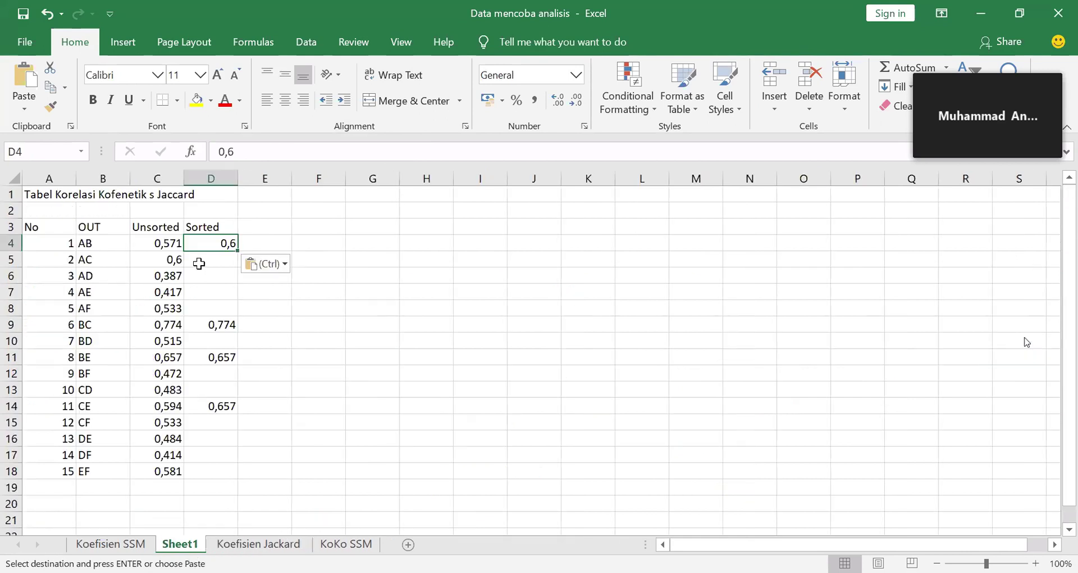
click(200, 258)
right_click(201, 259)
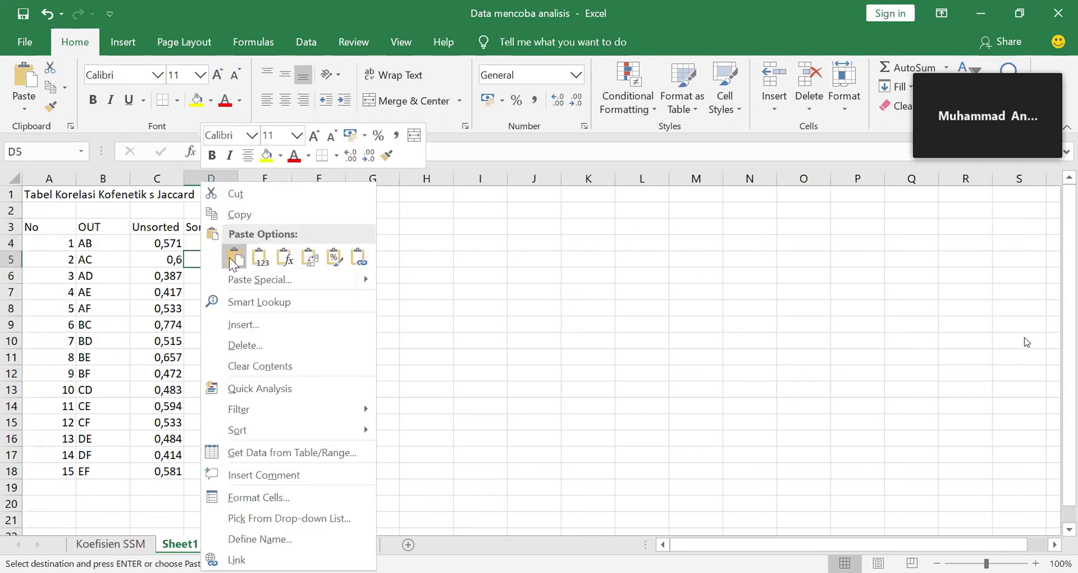
click(233, 257)
key(ctrl+Page_Down)
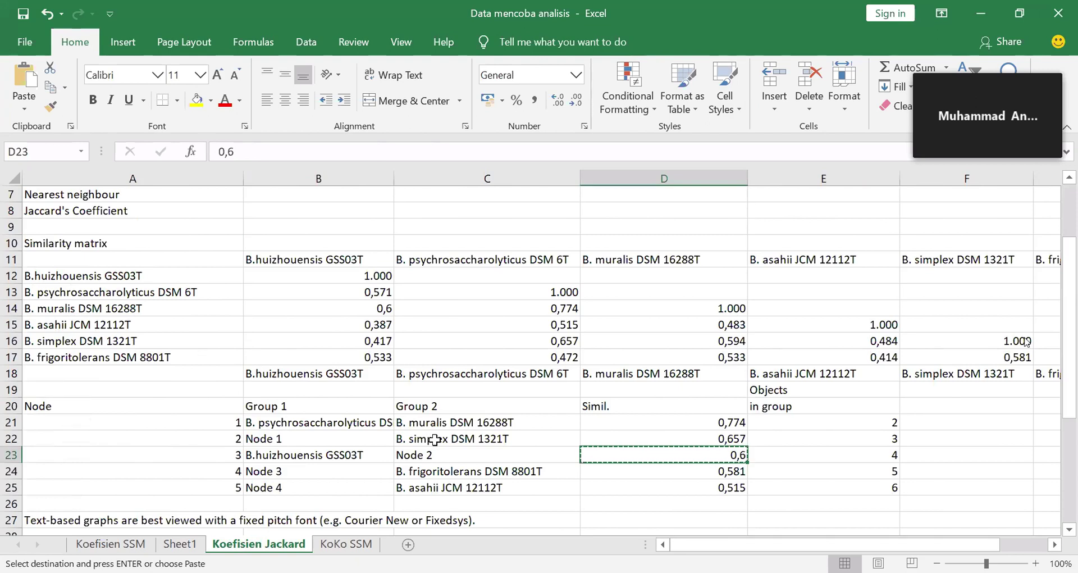
click(180, 543)
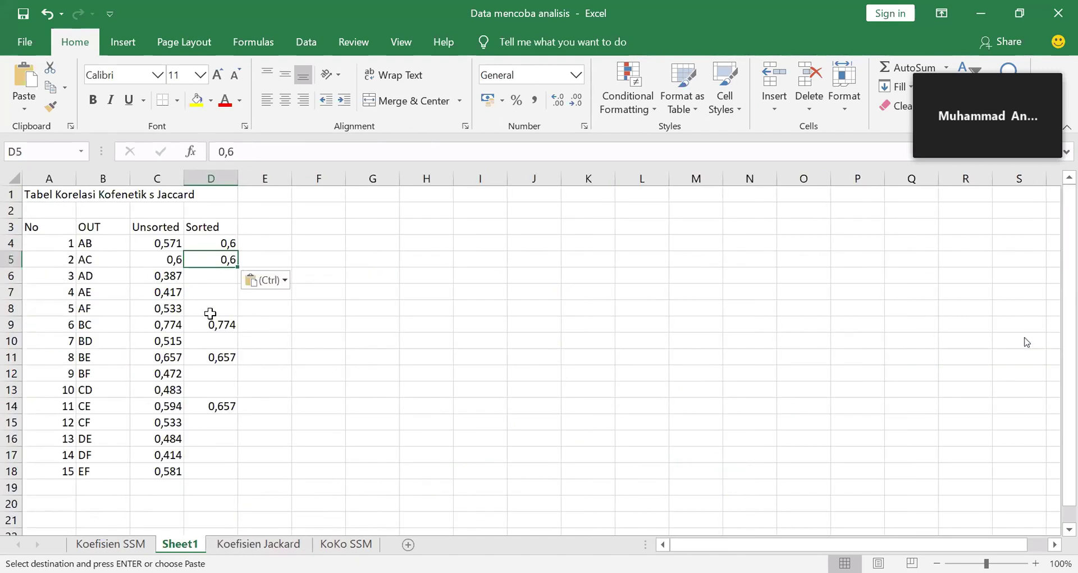
click(220, 294)
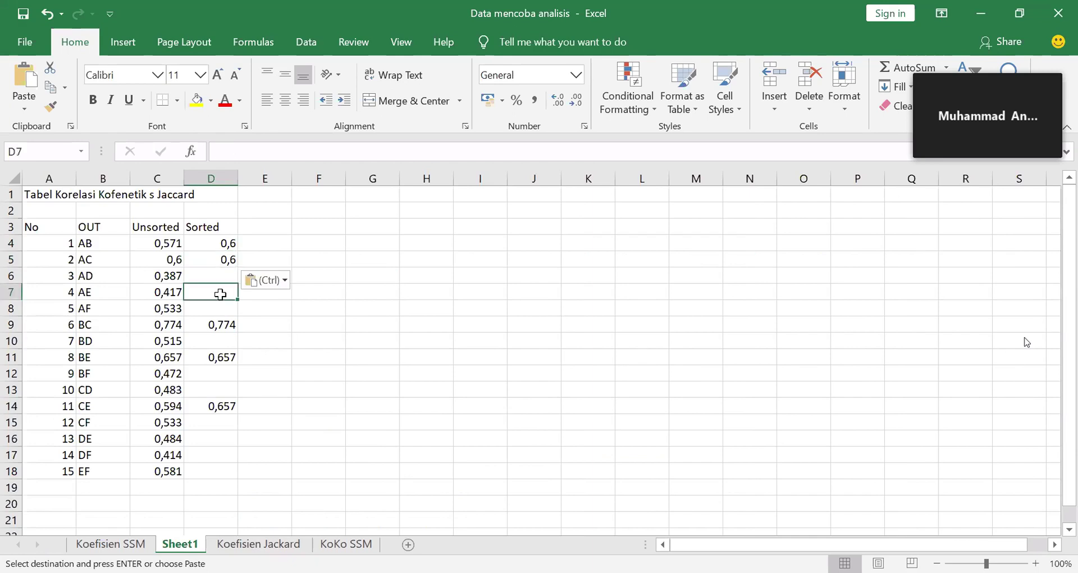
right_click(220, 294)
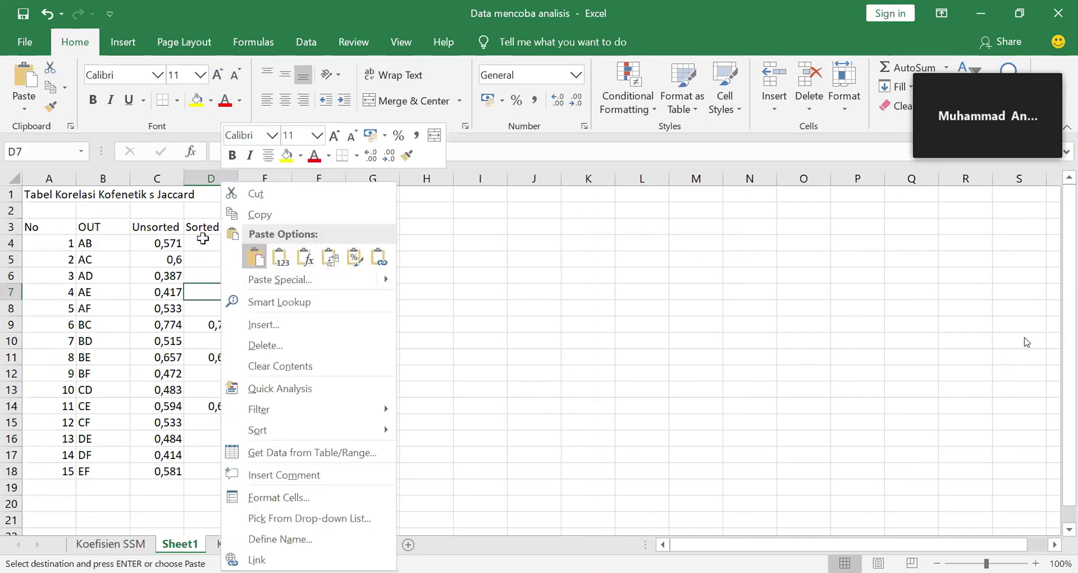
click(254, 258)
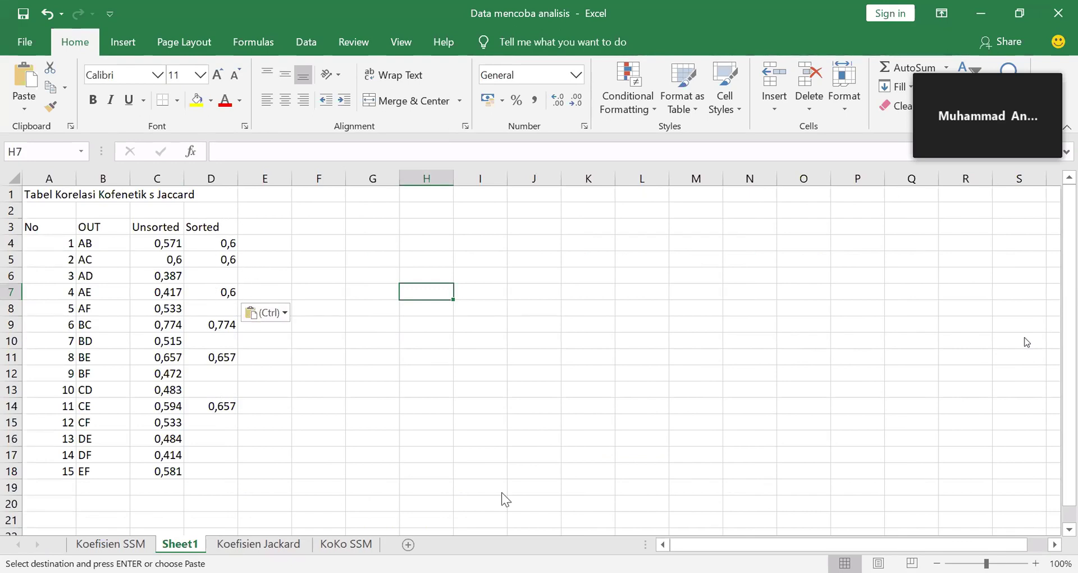
click(251, 543)
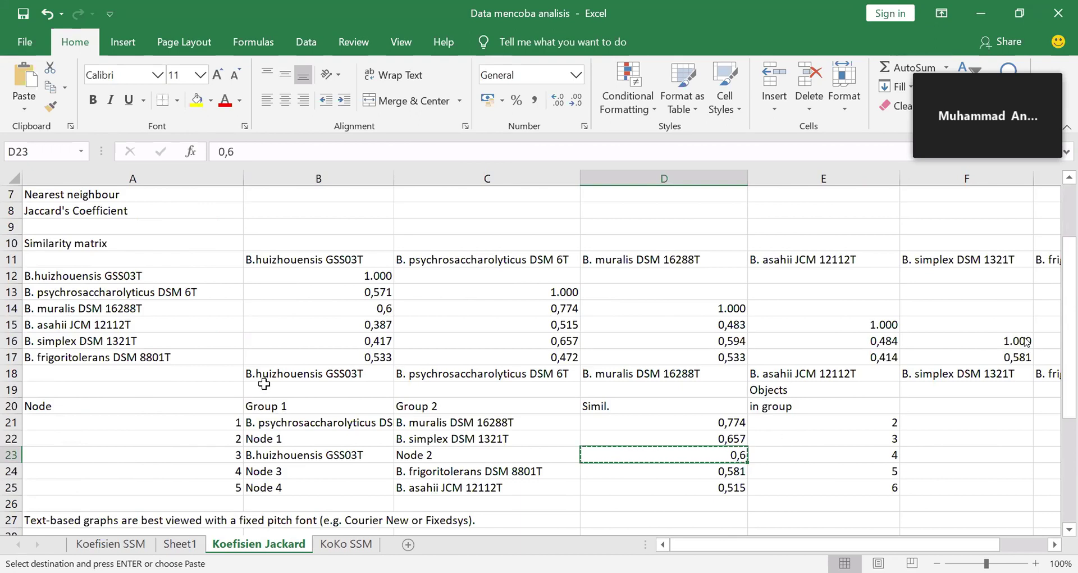
scroll(264, 388, down, 2)
scroll(477, 387, down, 1)
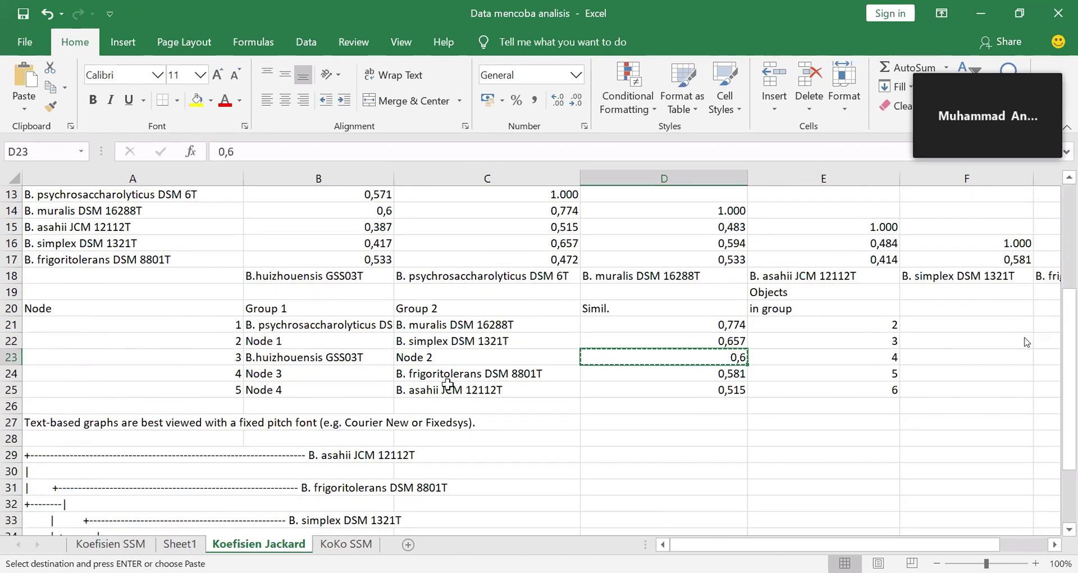
scroll(606, 426, up, 2)
scroll(601, 481, up, 2)
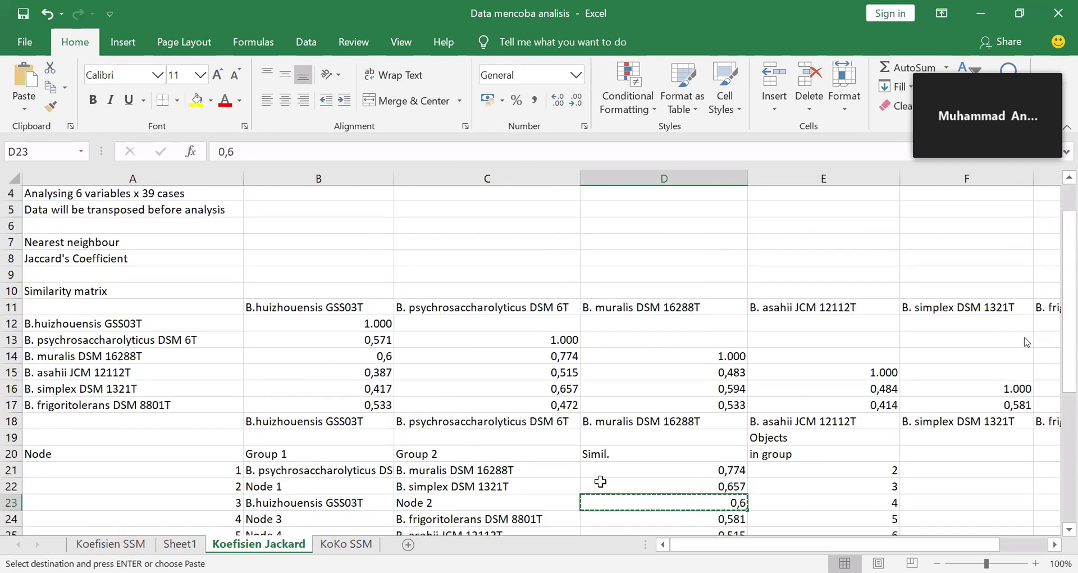
scroll(600, 481, down, 1)
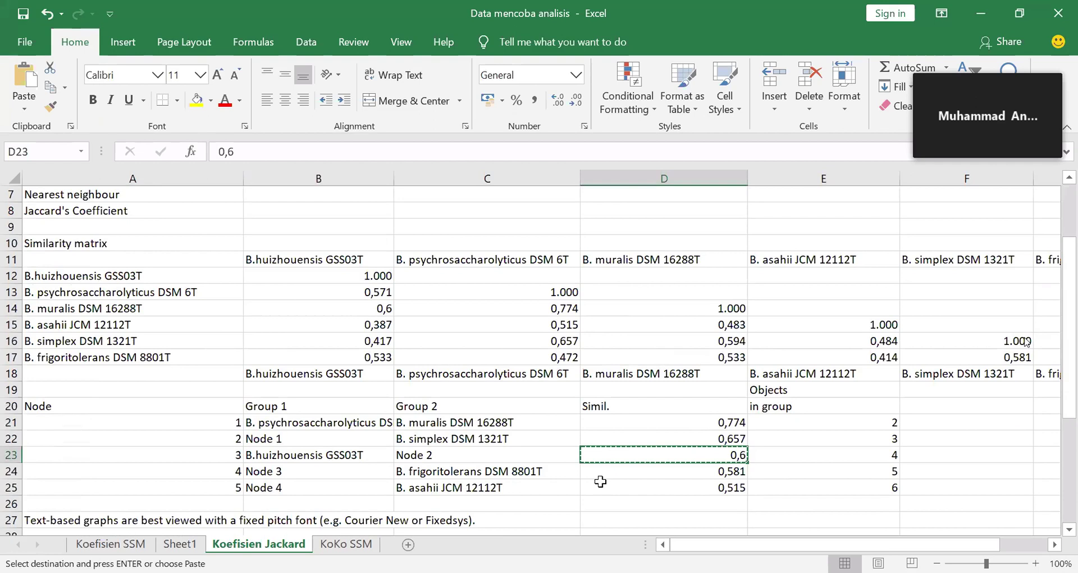
drag(841, 544, 889, 544)
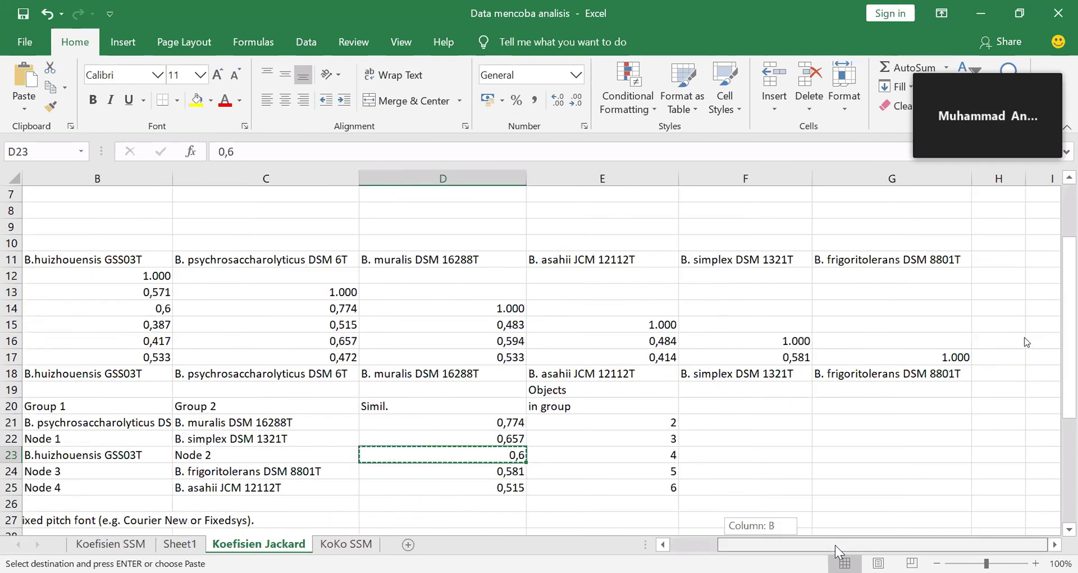
drag(619, 307, 610, 376)
scroll(610, 377, left, 2)
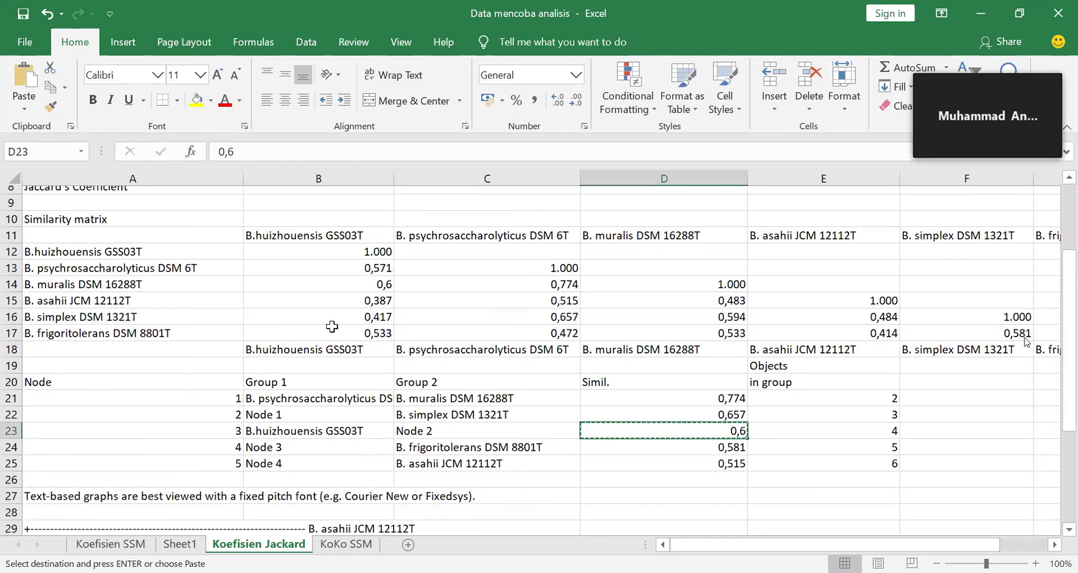
scroll(332, 326, down, 2)
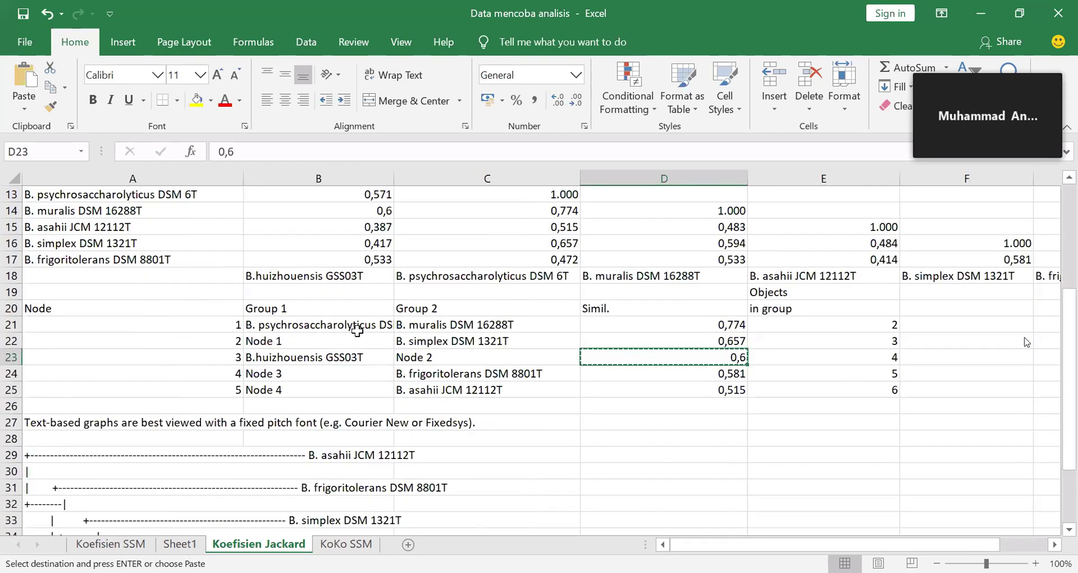
key(Down)
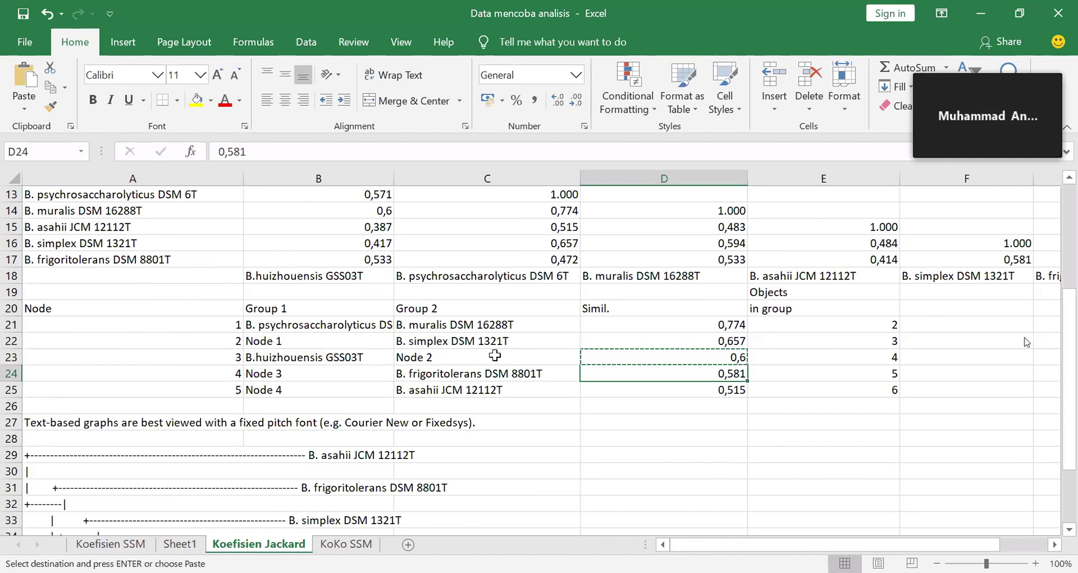
scroll(561, 348, up, 3)
scroll(477, 359, down, 2)
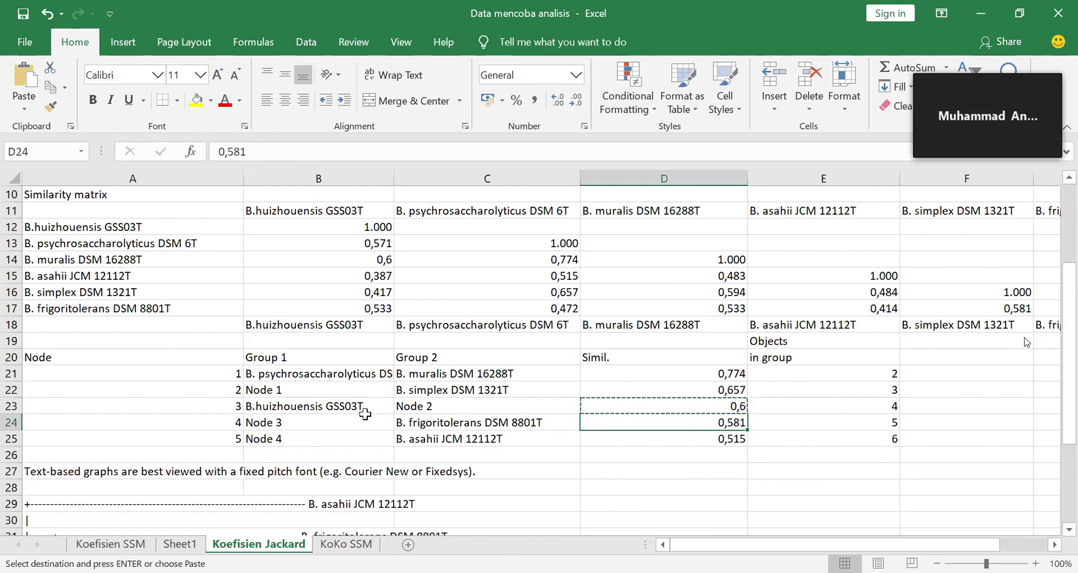
Step: Copy 0,581 from D24 and paste it into Sheet1's D8 beside AF
right_click(663, 427)
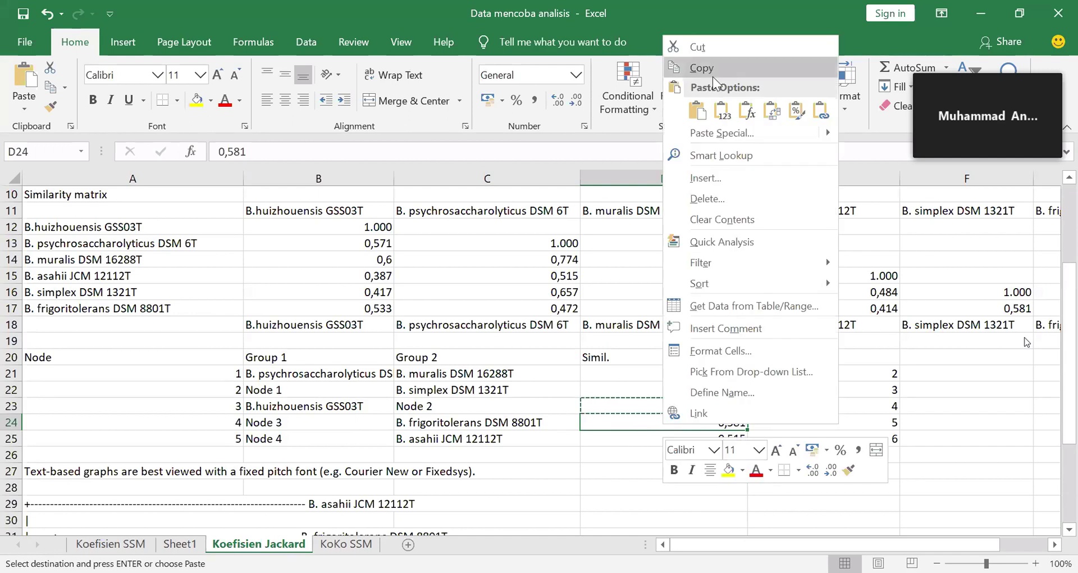
click(712, 69)
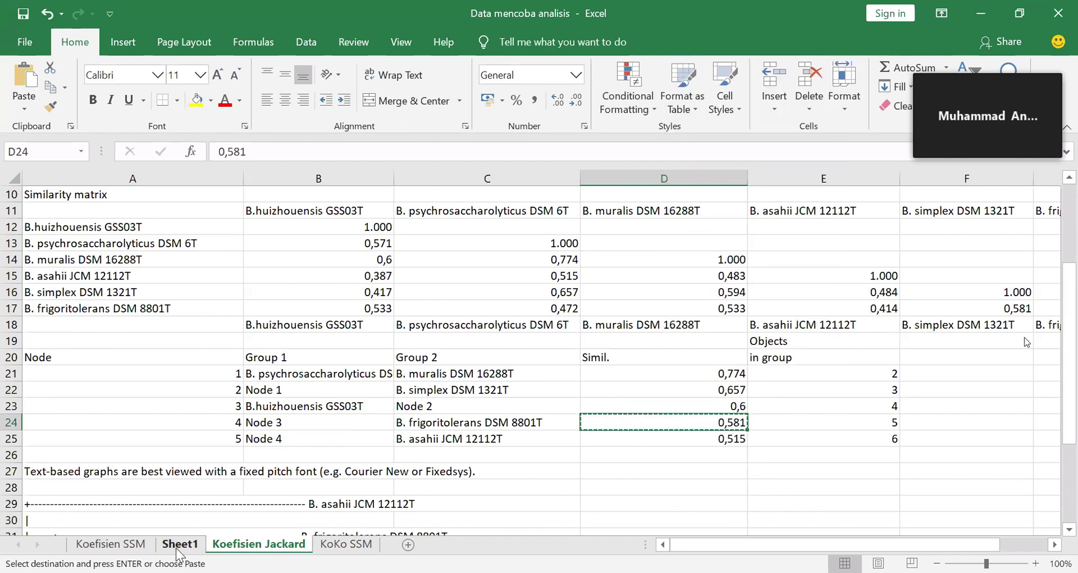
click(180, 544)
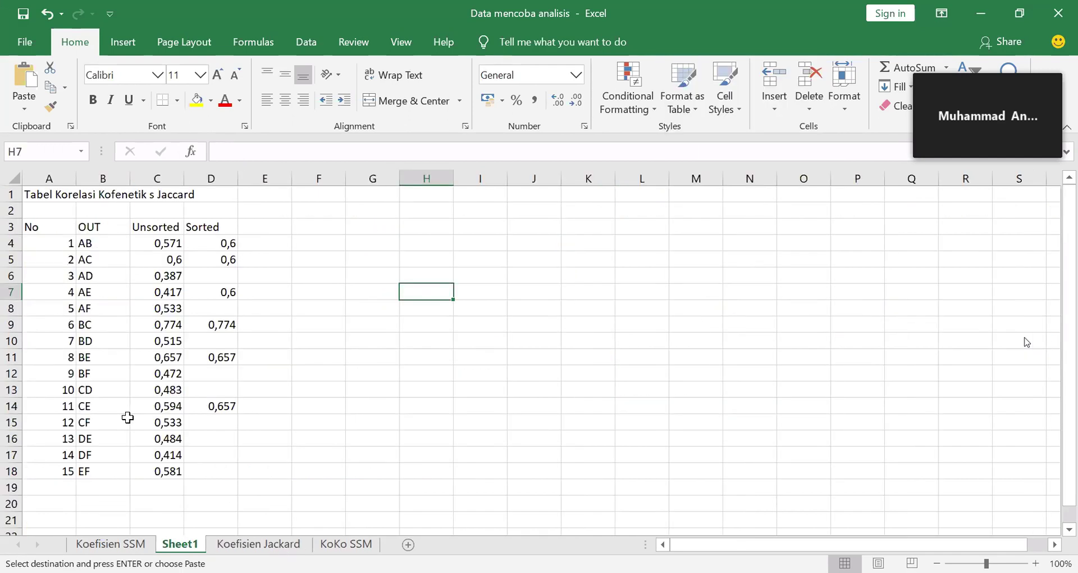
click(216, 310)
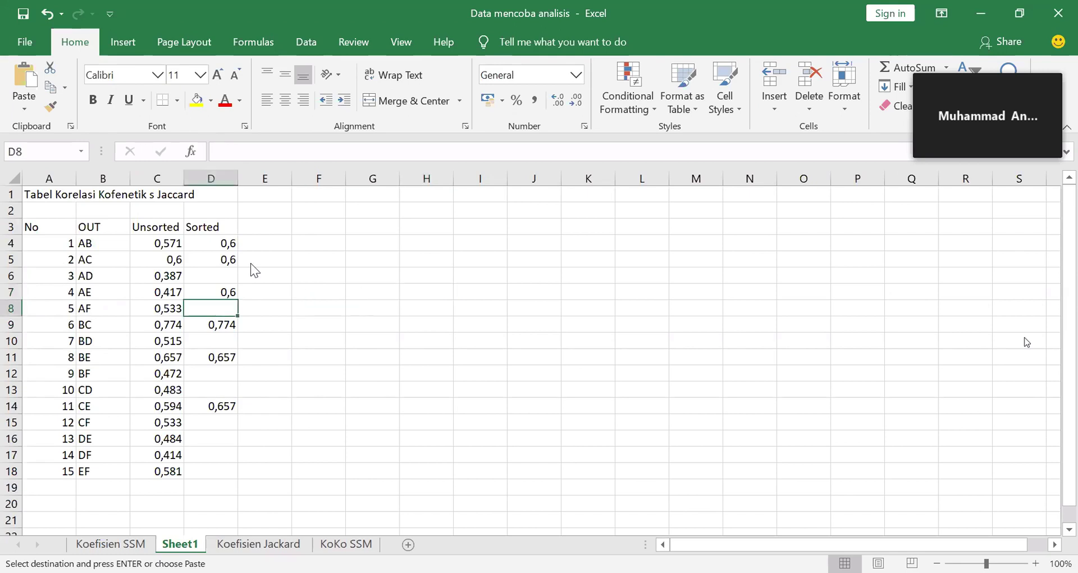
right_click(224, 309)
click(250, 260)
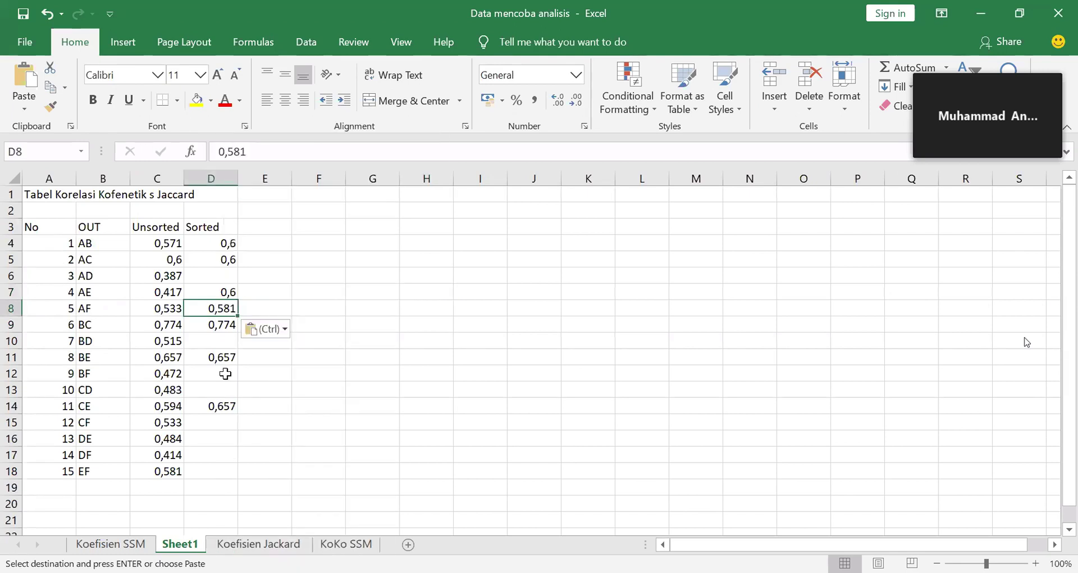
Step: Paste 0,581 into D12, D15 and D18 beside BF, CF and EF
click(225, 373)
right_click(225, 373)
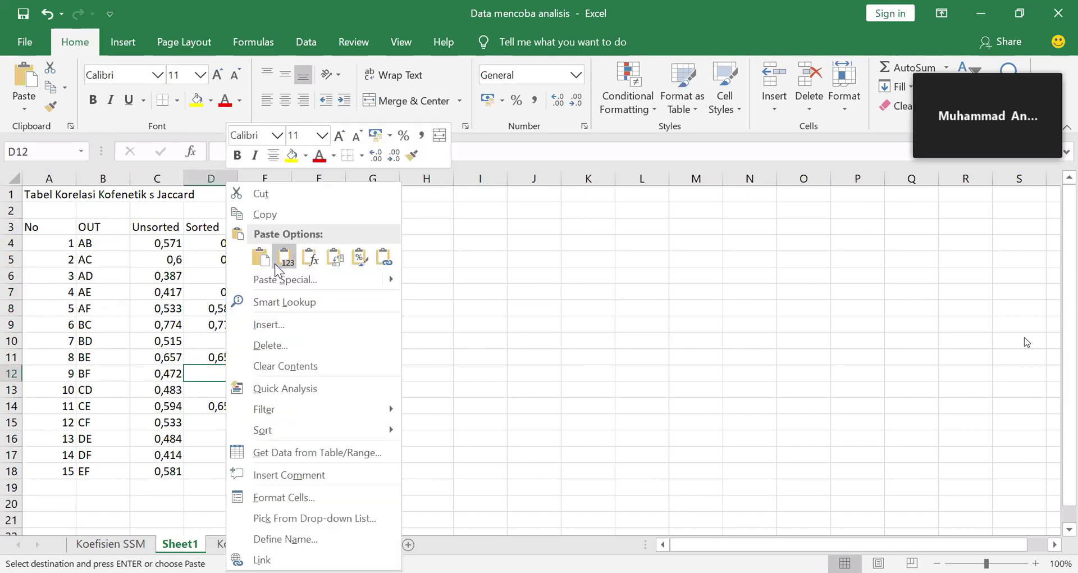
click(274, 258)
click(211, 422)
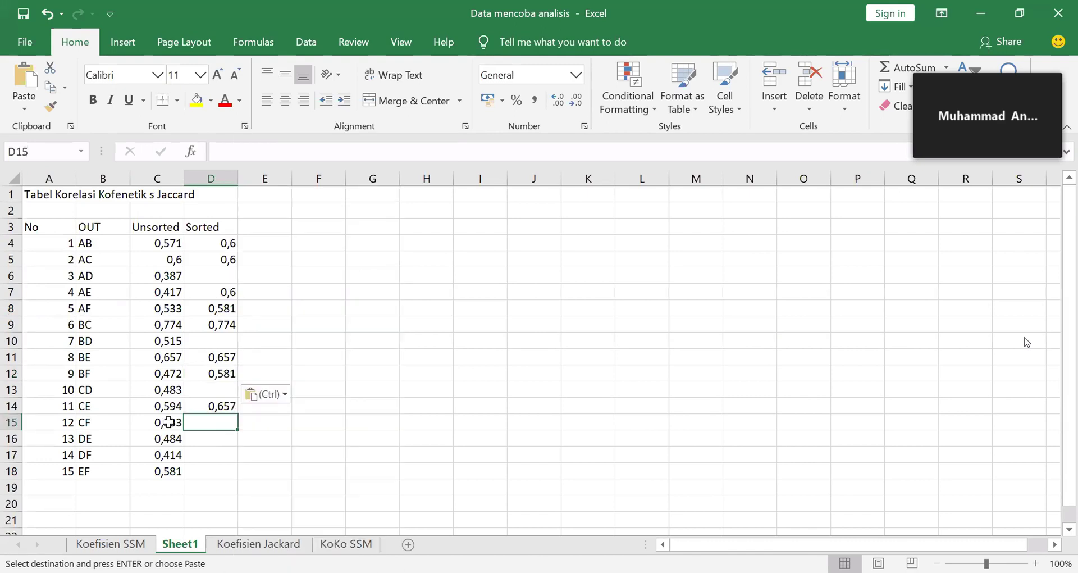
right_click(222, 427)
click(258, 120)
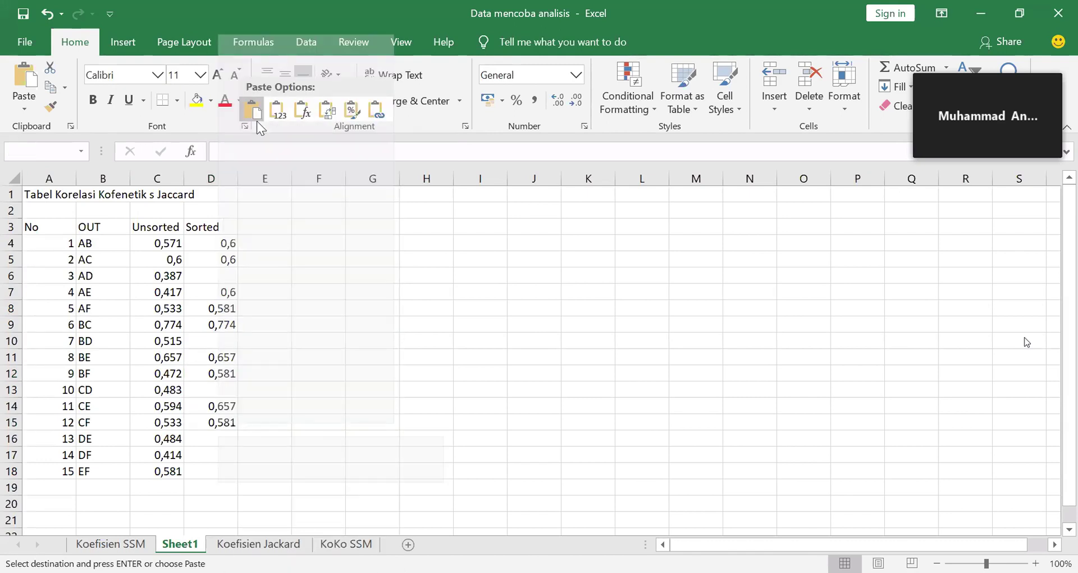
click(211, 471)
key(shift+F10)
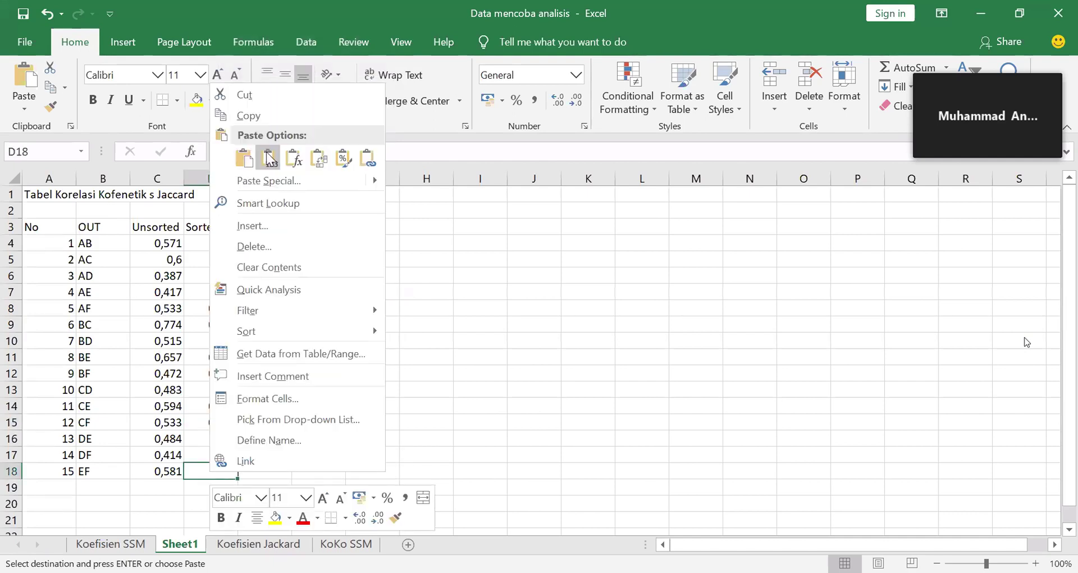
click(269, 159)
click(469, 376)
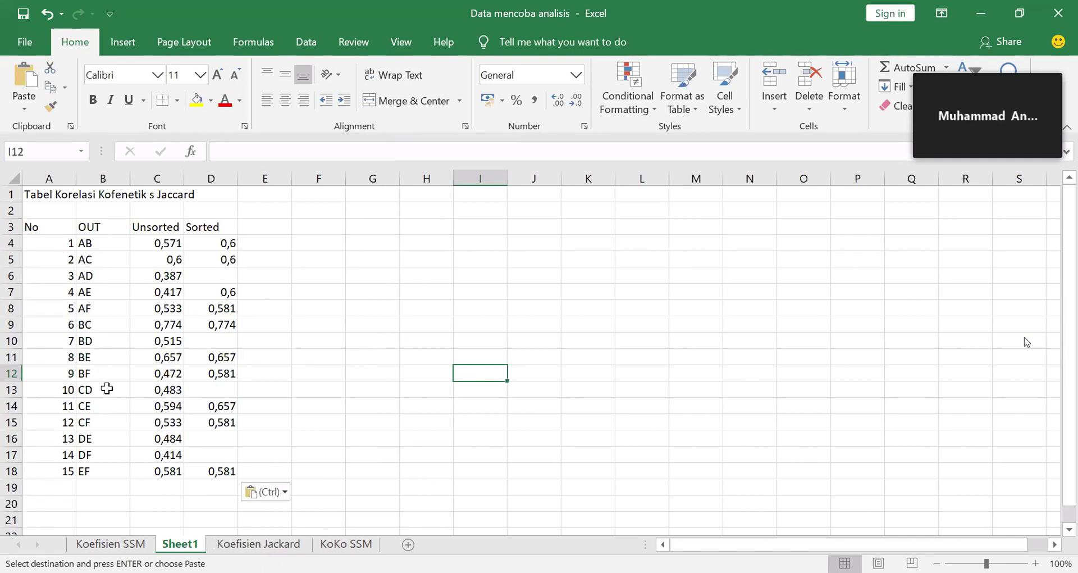
click(264, 545)
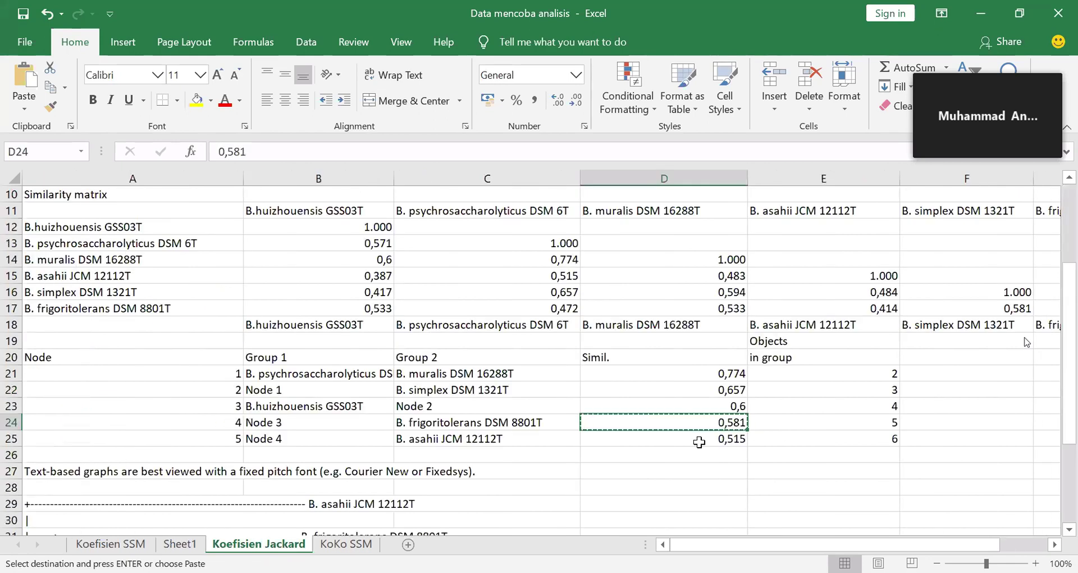
Step: Copy 0,515 from D25 and paste it into Sheet1's D6 beside AD
click(702, 441)
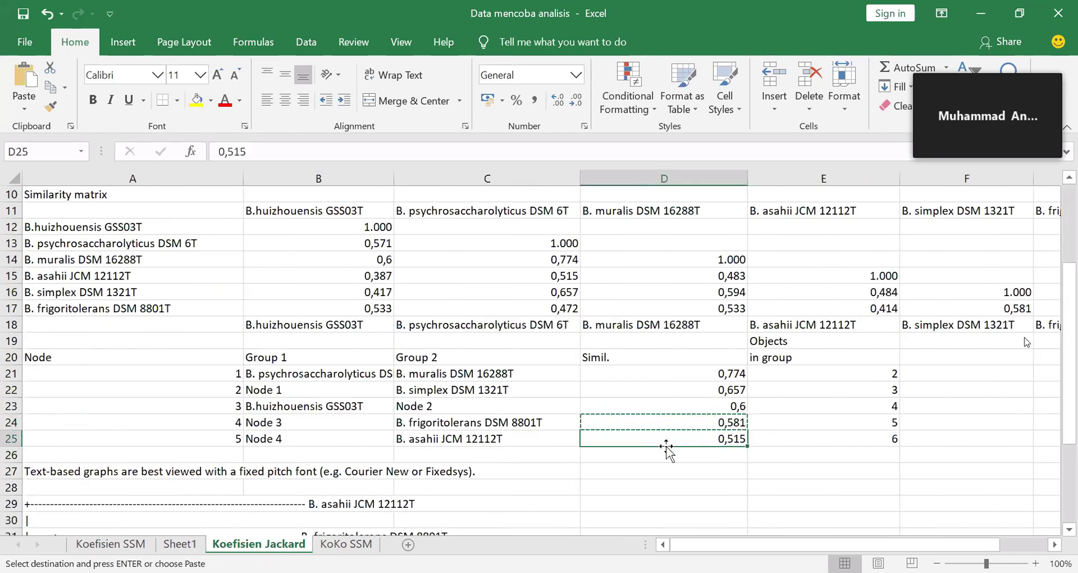
right_click(665, 441)
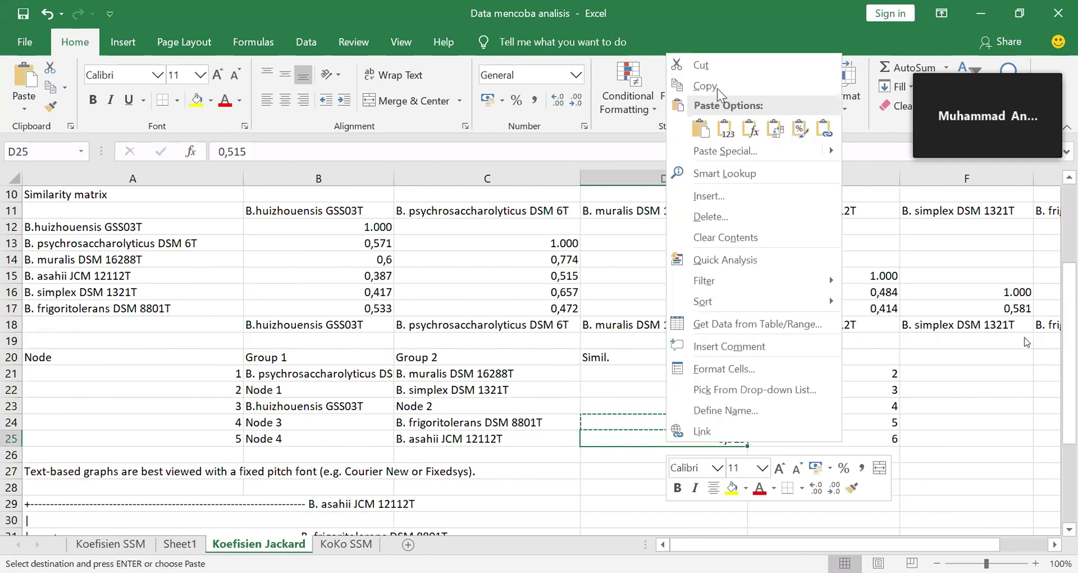
click(705, 86)
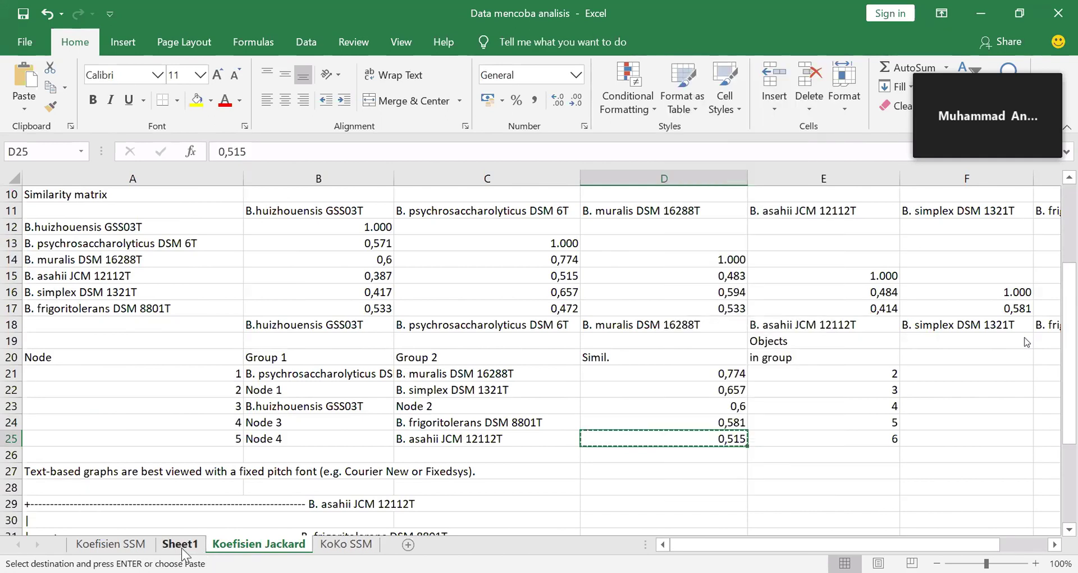
key(ctrl+Page_Up)
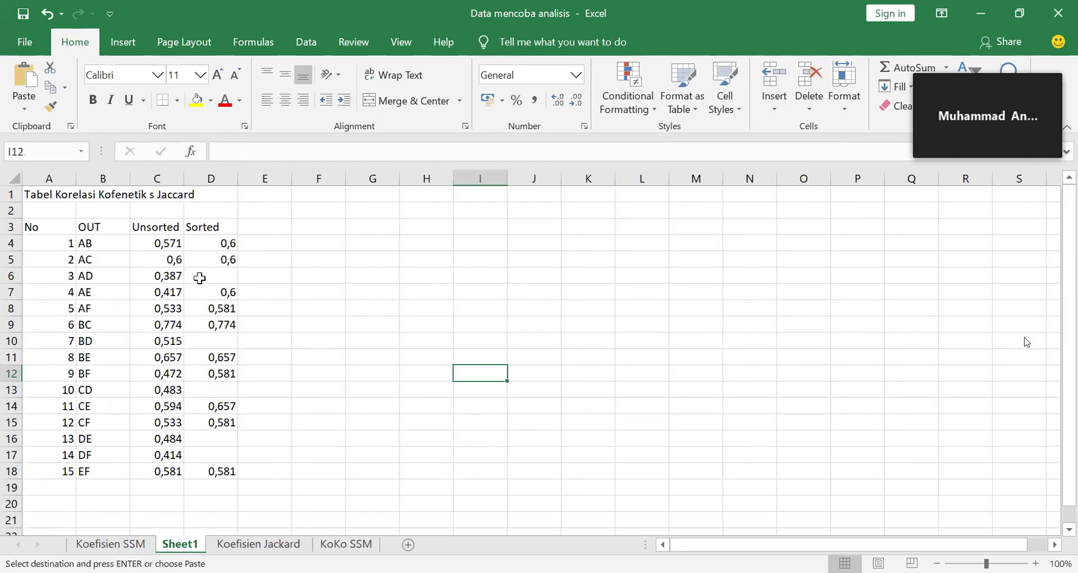
click(200, 279)
right_click(200, 278)
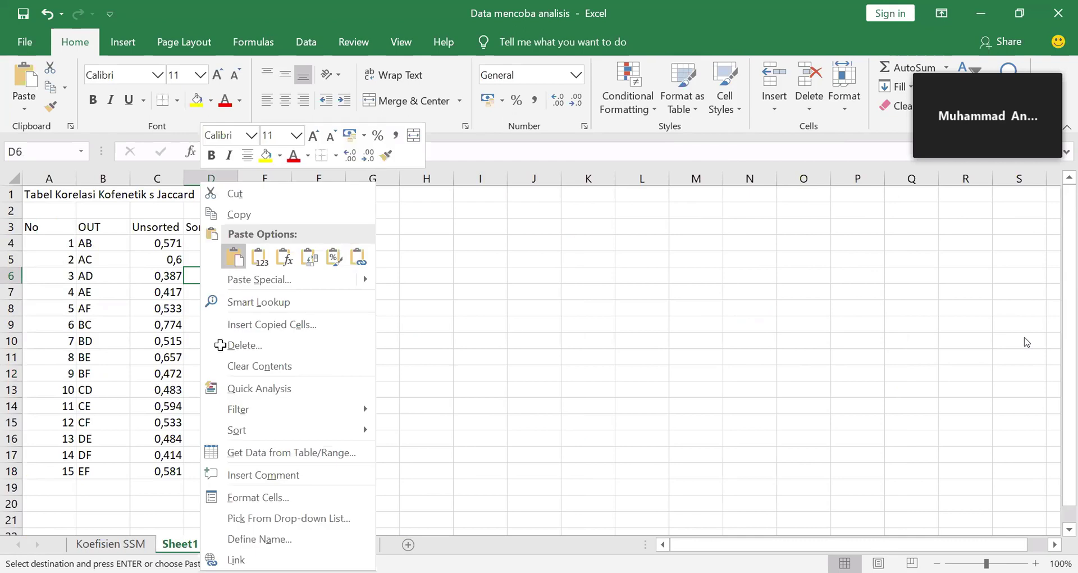
key(p)
Step: Paste 0,515 into D10, D13, D16 and D17 beside BD, CD, DE and DF
click(220, 345)
key(shift+F10)
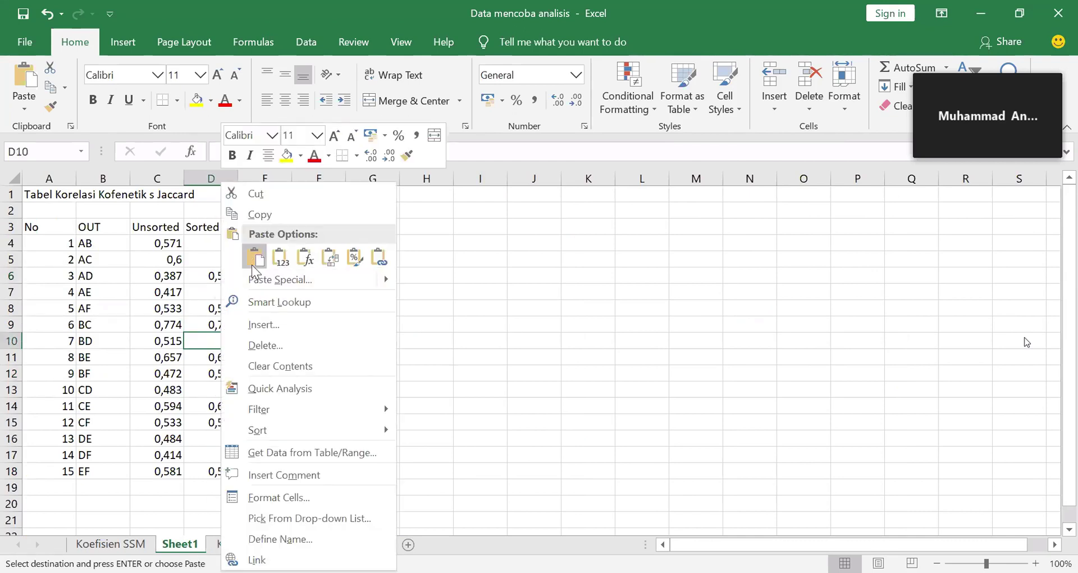
click(250, 261)
key(Down)
key(Down)
key(Down)
key(shift+F10)
click(251, 261)
key(Down)
key(Down)
key(Down)
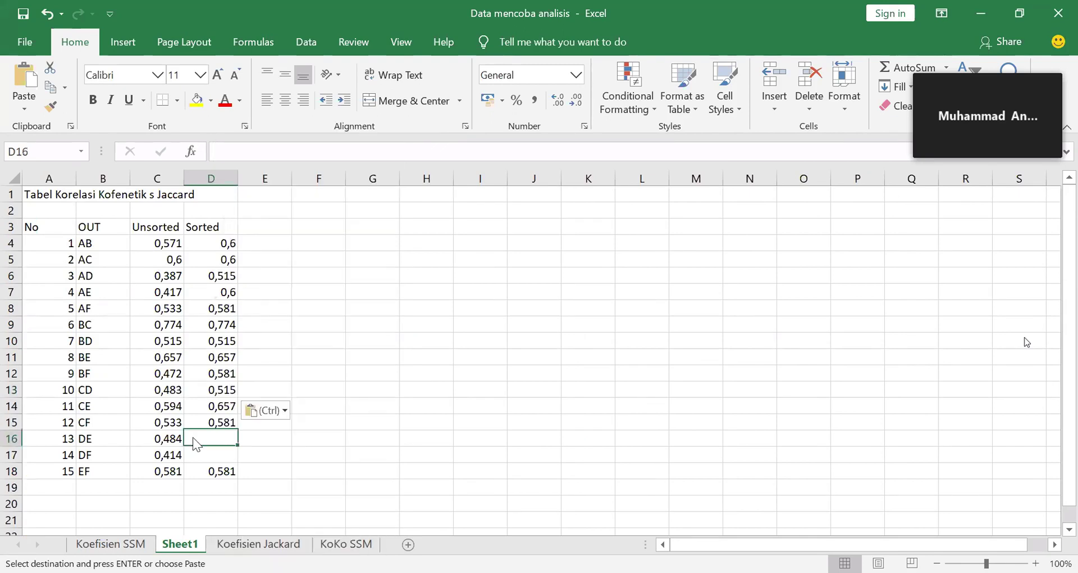
key(shift+F10)
click(228, 119)
key(Down)
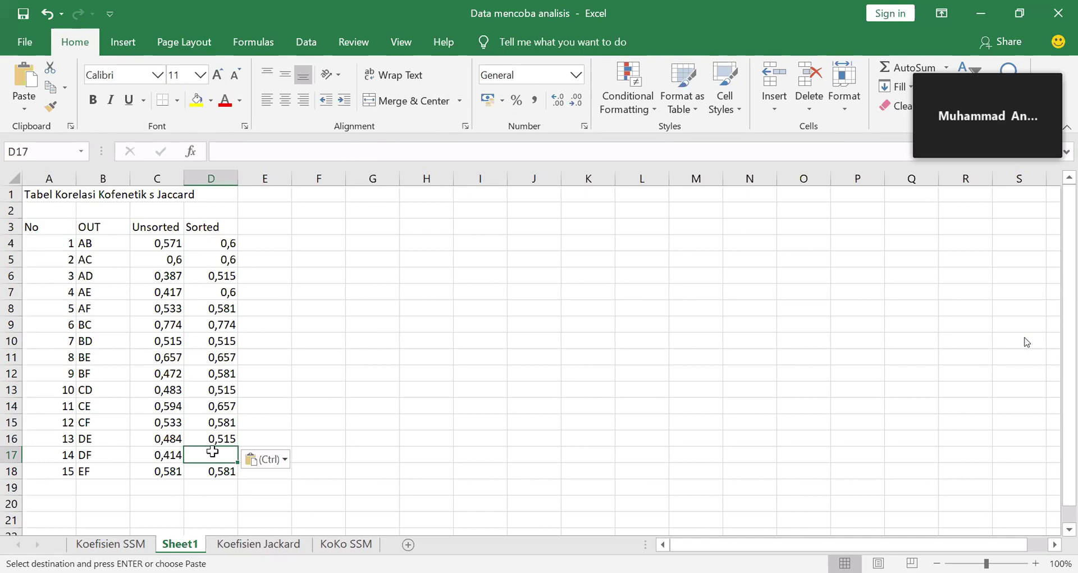
key(shift+F10)
click(247, 143)
click(431, 329)
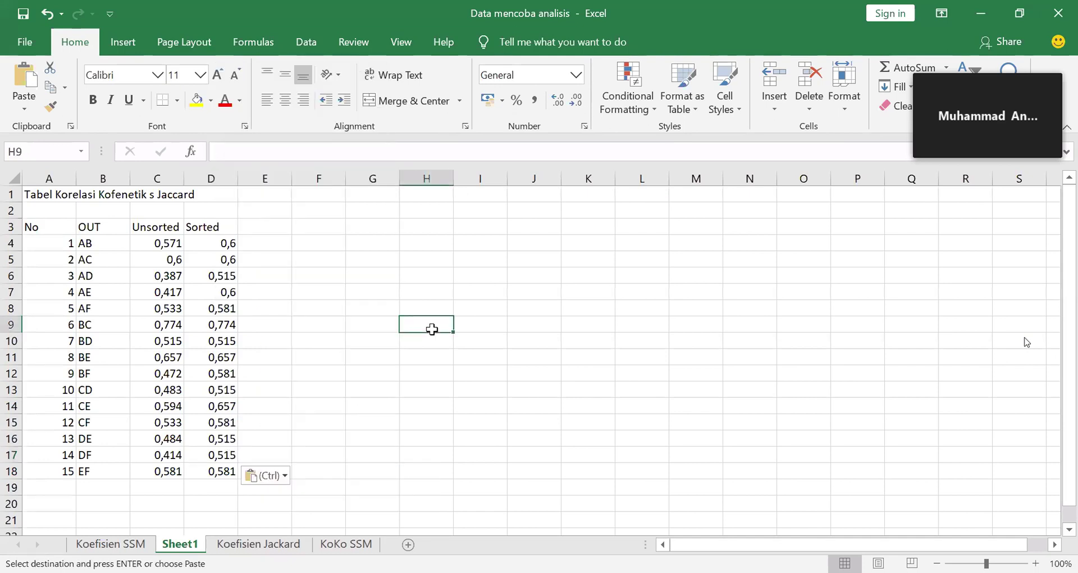
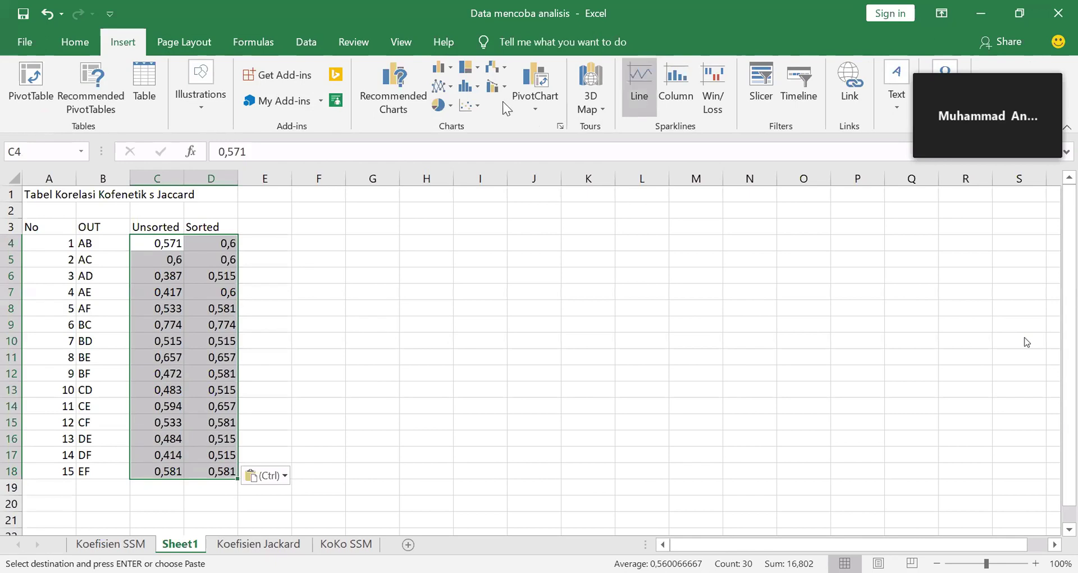
Step: Insert a Scatter with Smooth Lines and Markers chart plotting Sorted against Unsorted Jaccard values
click(483, 107)
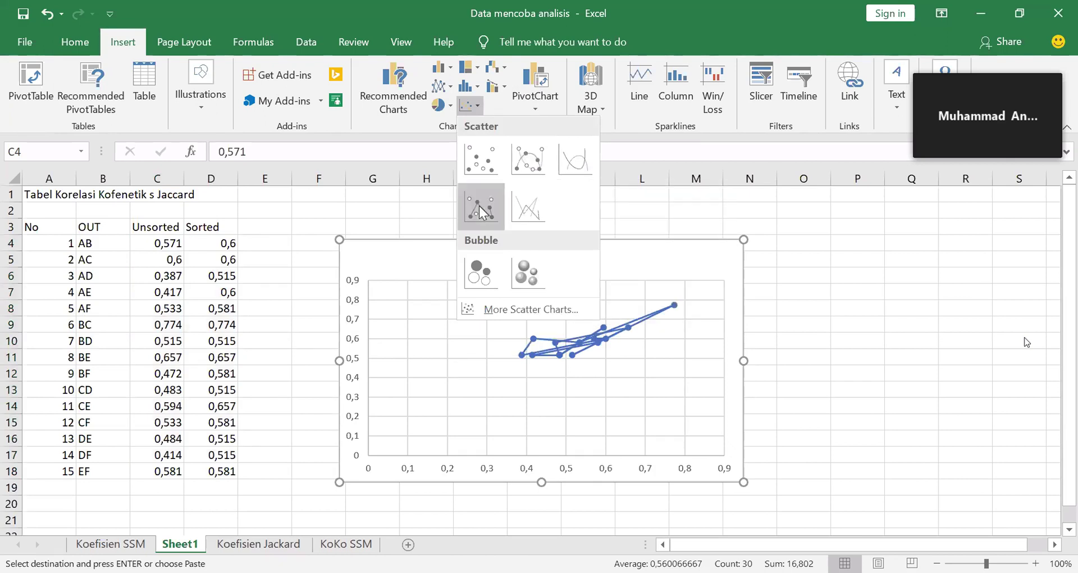
click(538, 159)
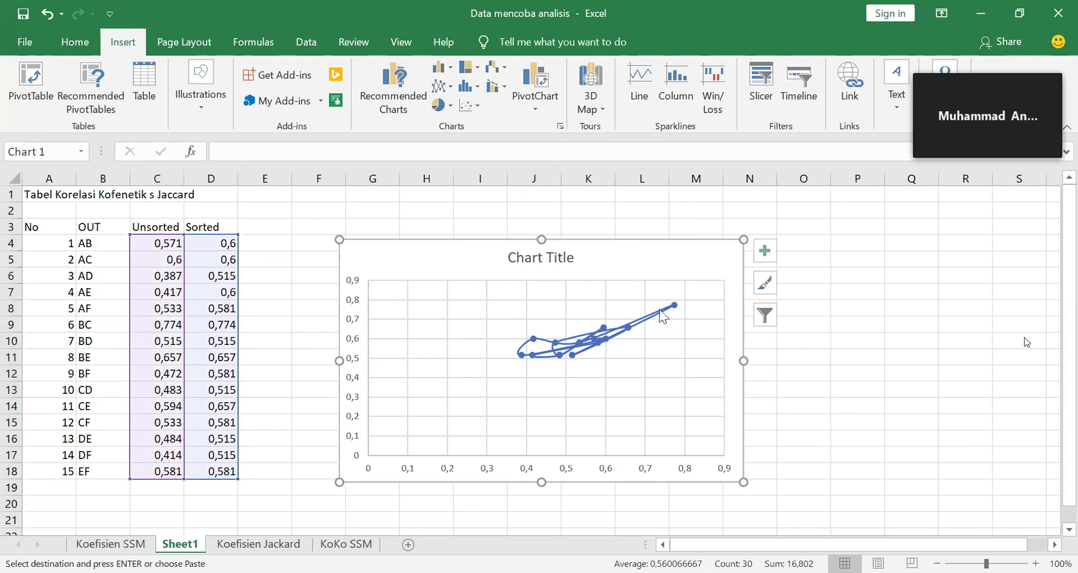
mouse_move(679, 308)
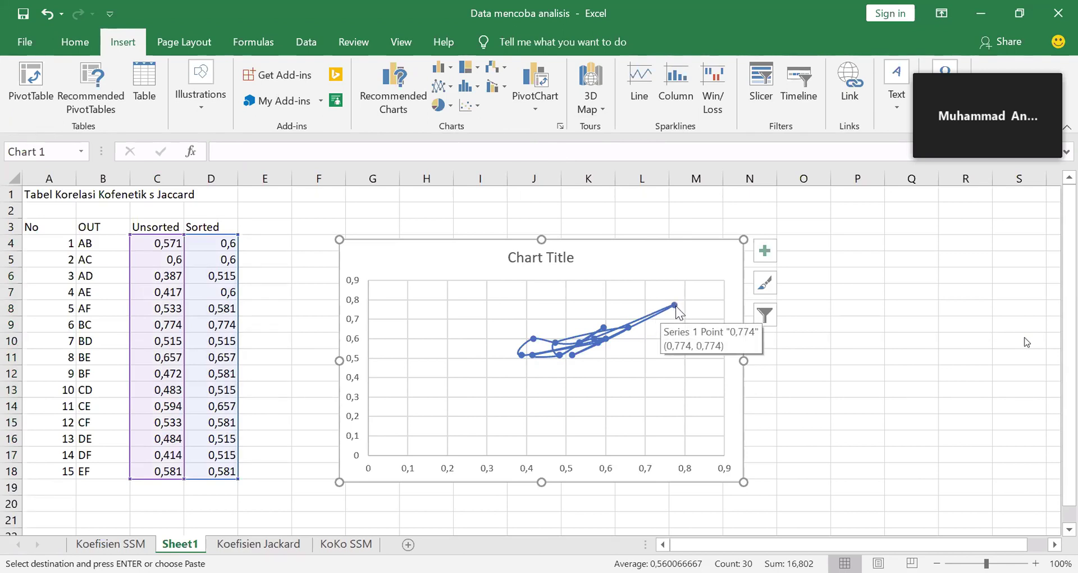
right_click(676, 305)
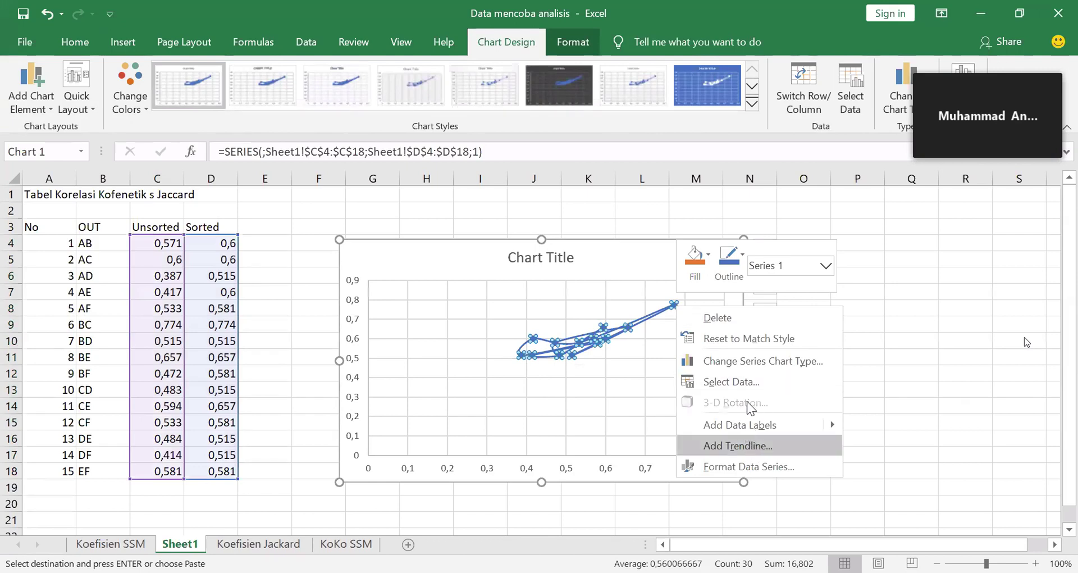
Step: Add a linear trendline to the series and show its R² value (about 0,715) on the chart
click(749, 441)
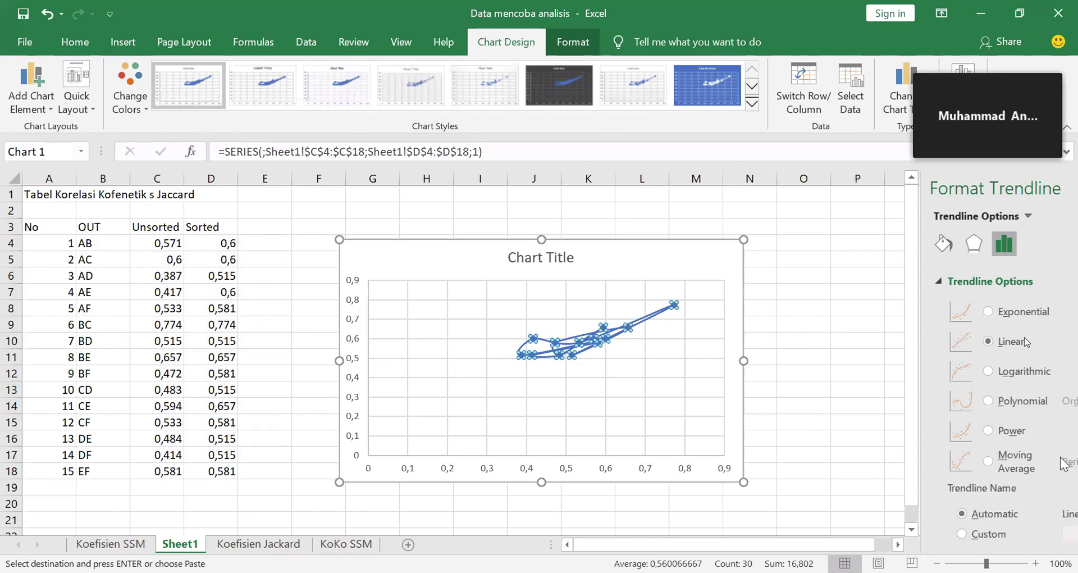
scroll(1051, 465, down, 3)
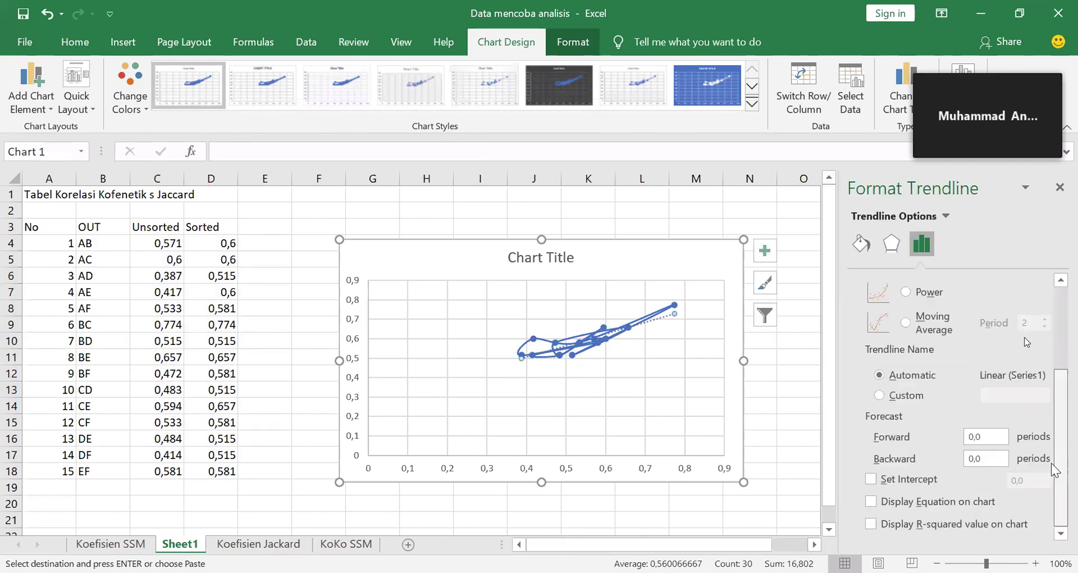
click(871, 523)
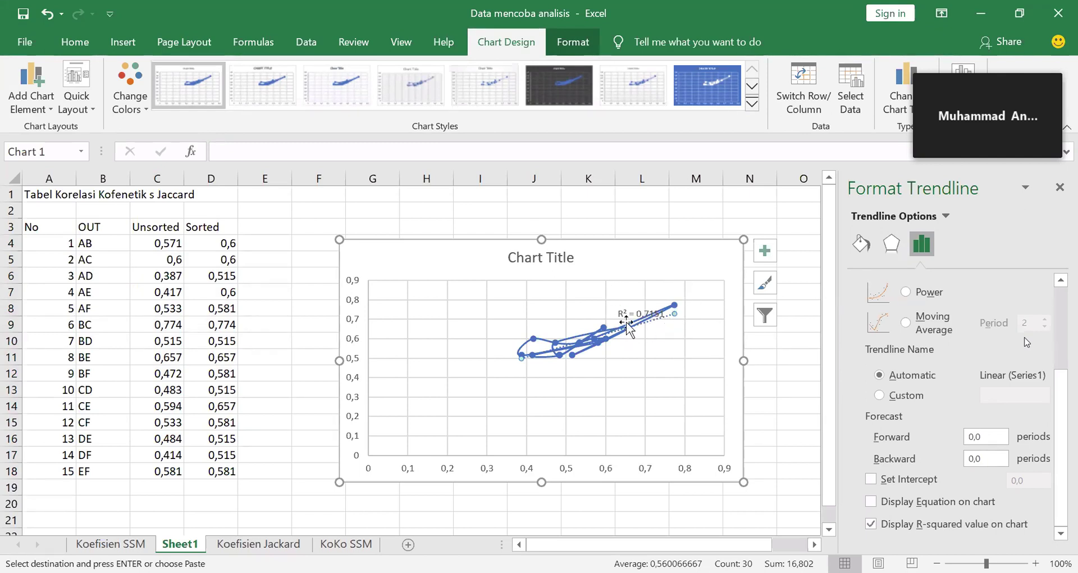
click(375, 500)
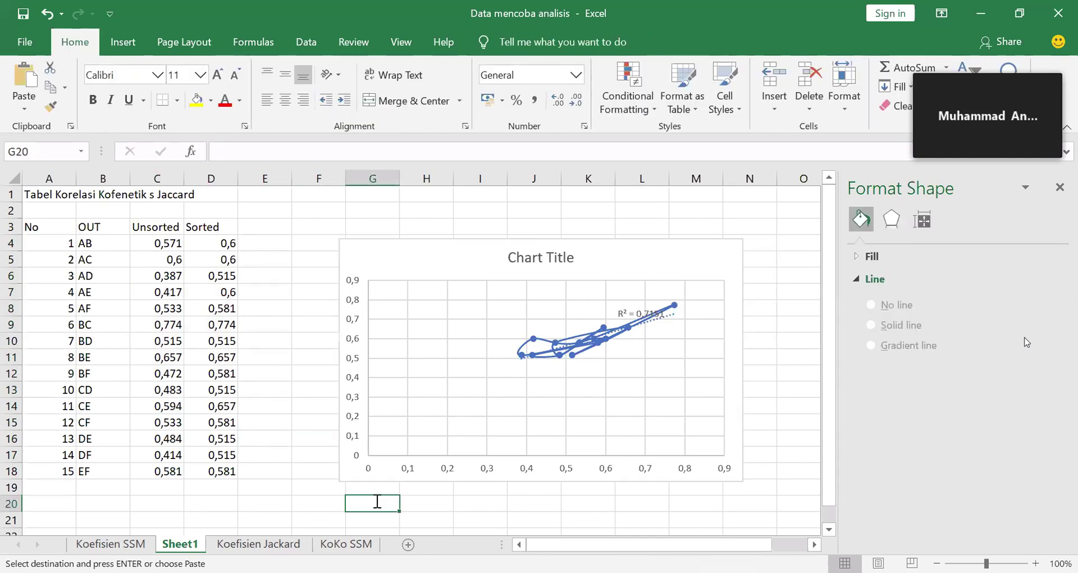
text(R=)
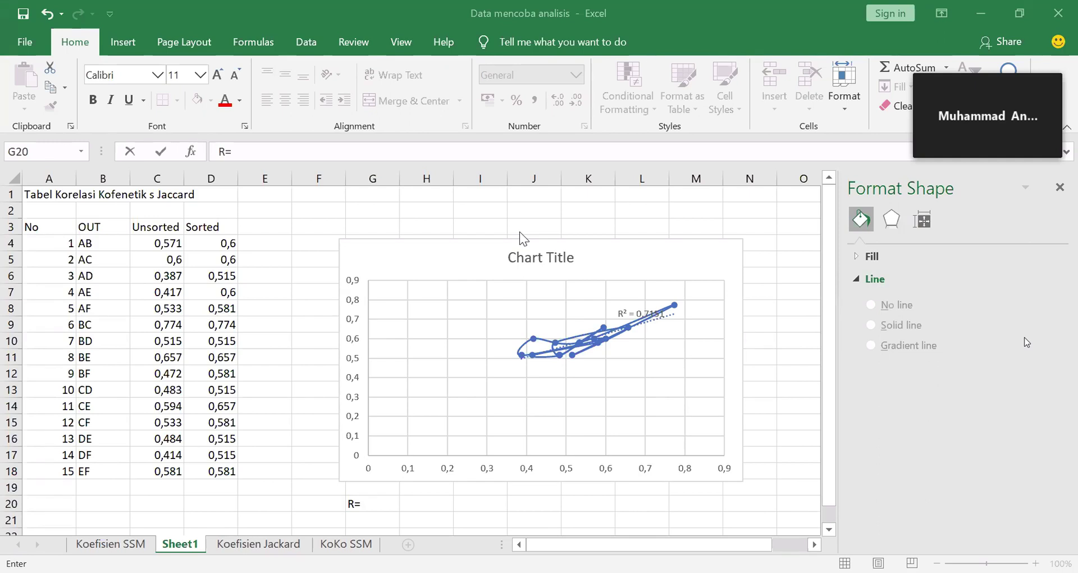
mouse_move(688, 571)
click(378, 503)
right_click(378, 504)
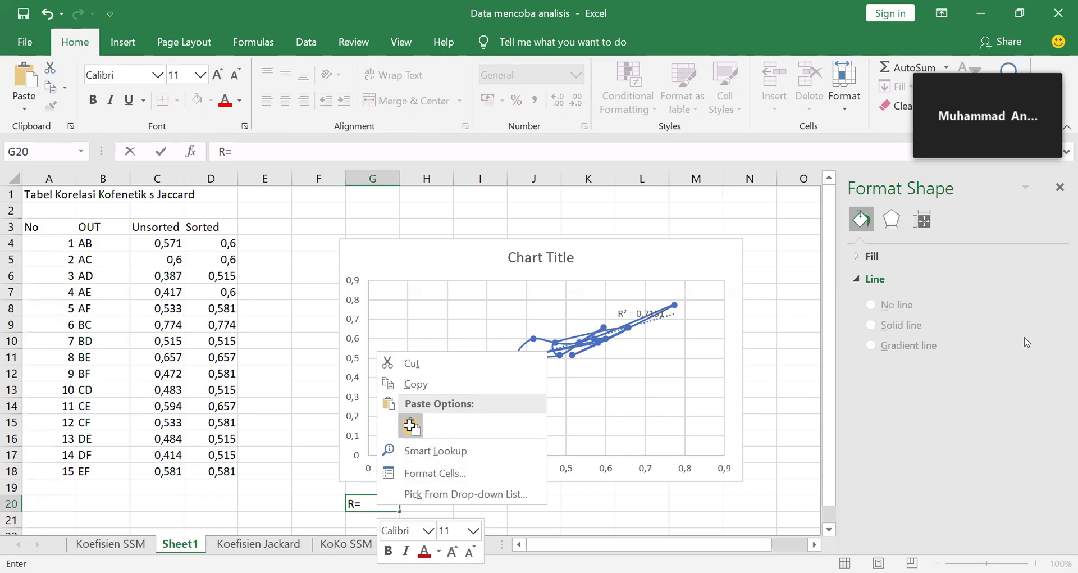
click(409, 425)
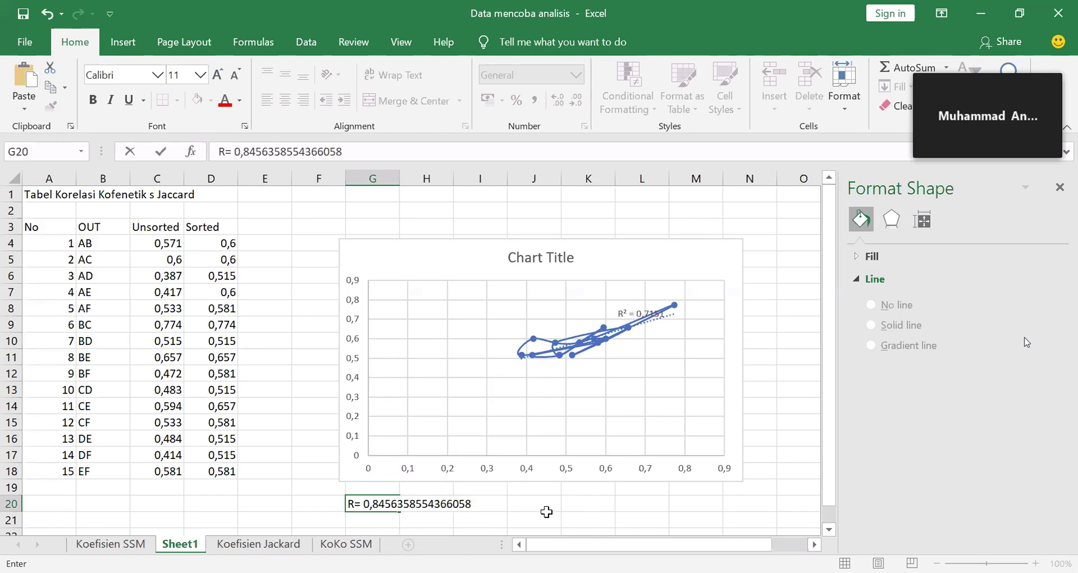
click(584, 500)
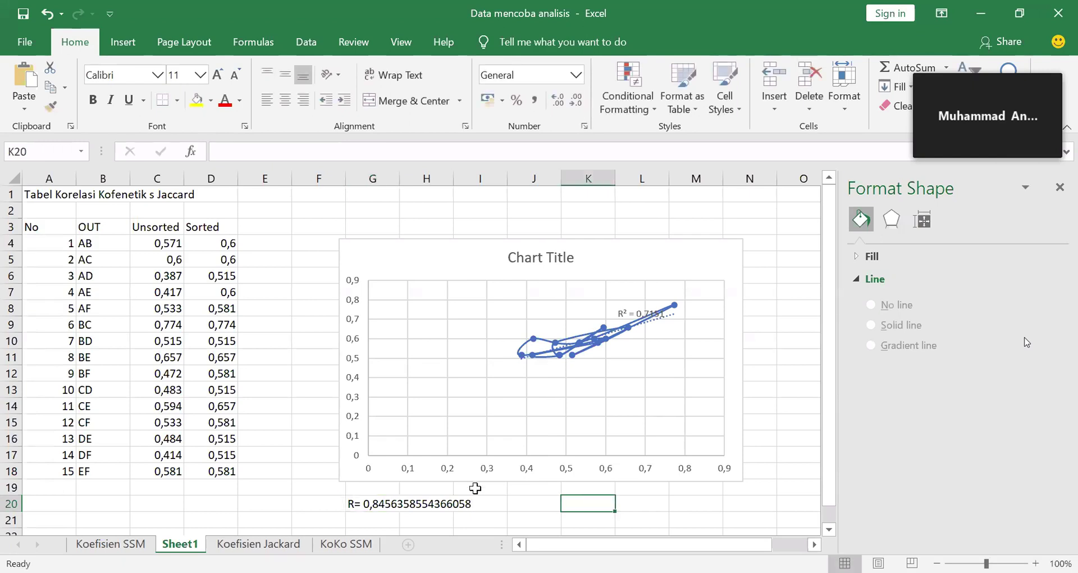
click(388, 502)
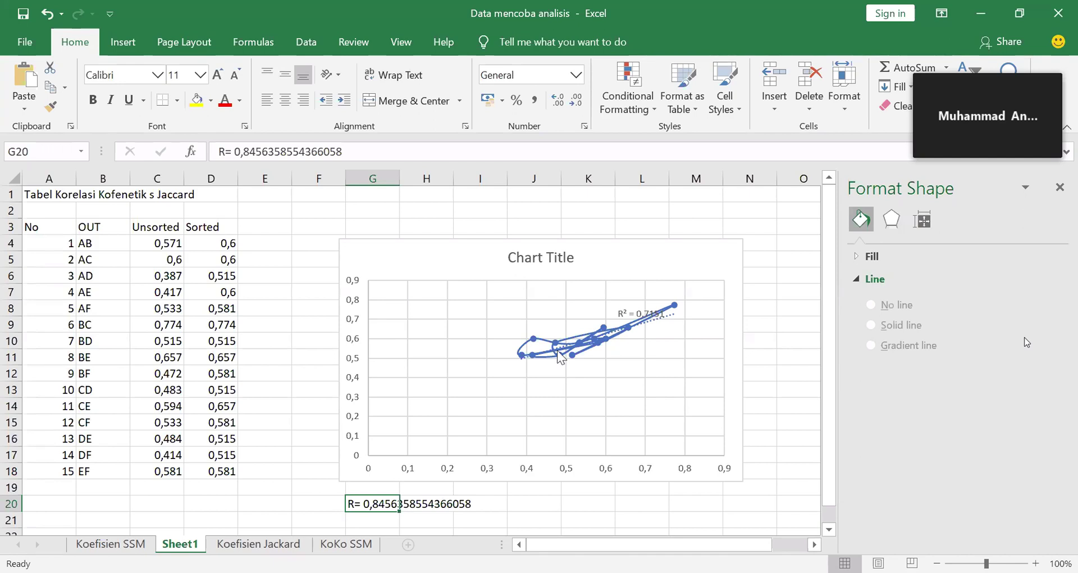
Step: Rename Sheet1 to 'KoKo jaccard', then move on to the KoKo SSM sheet
double_click(196, 544)
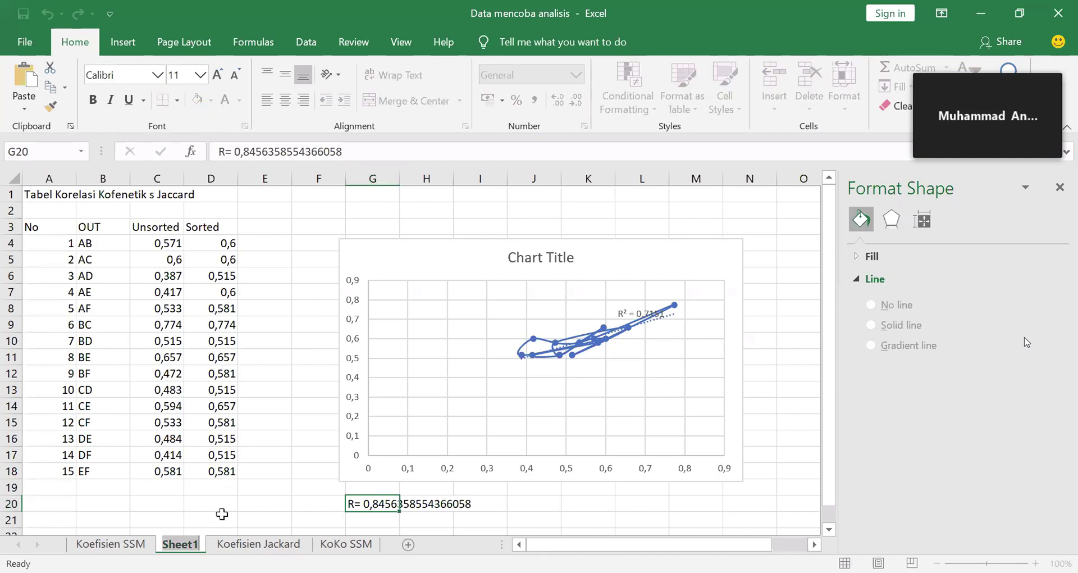
key(BackSpace)
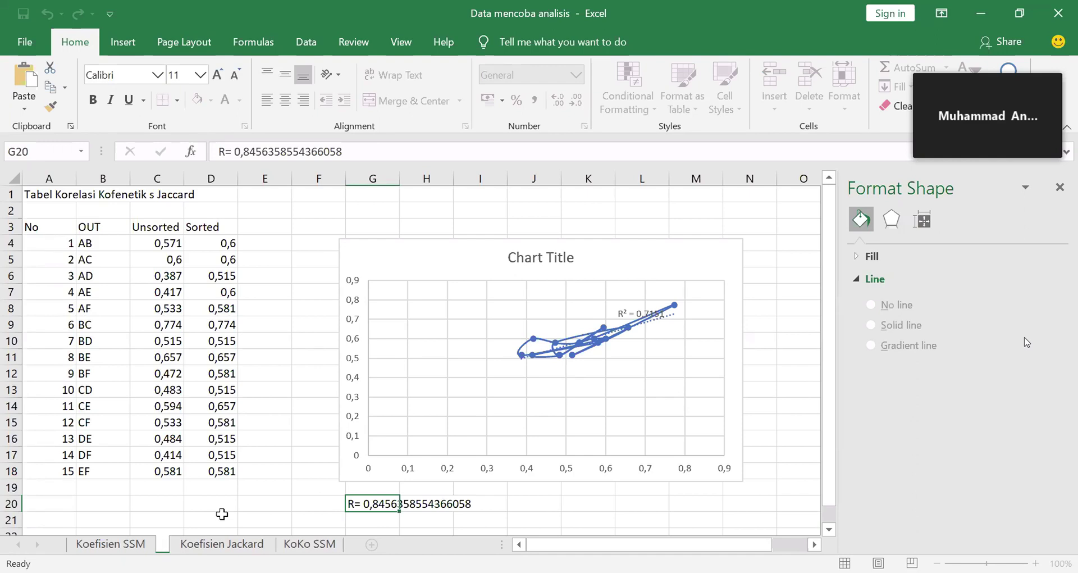
text(KoKo)
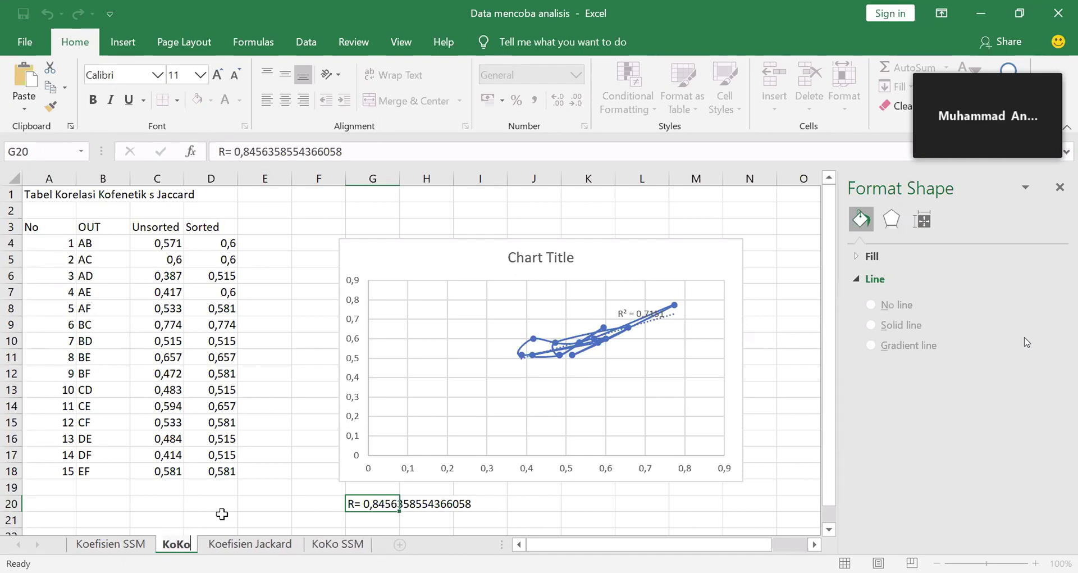
key(Return)
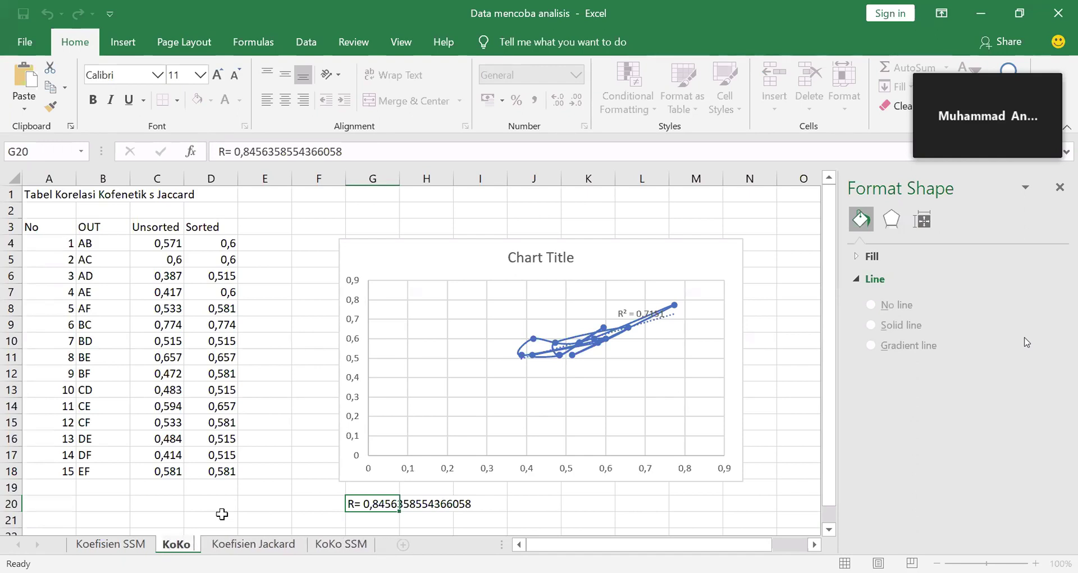
text(jaccard)
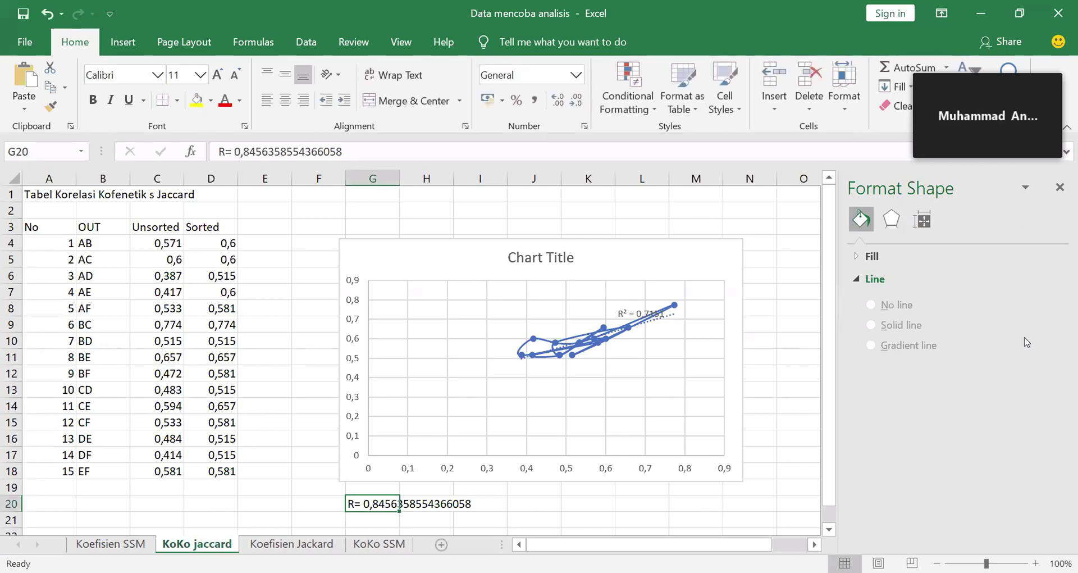
key(ctrl+Page_Down)
key(ctrl+Page_Down)
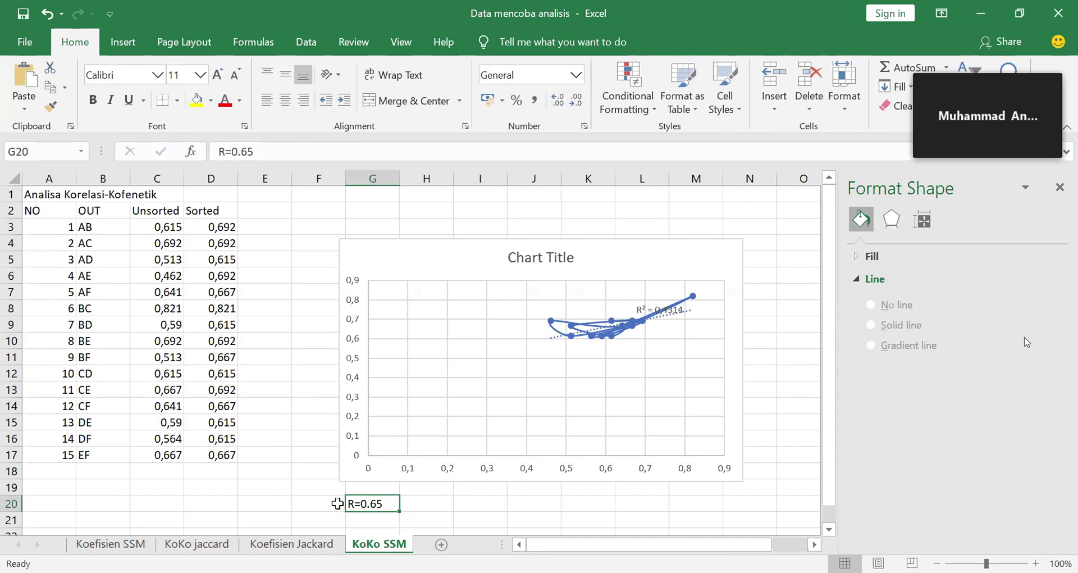
click(216, 544)
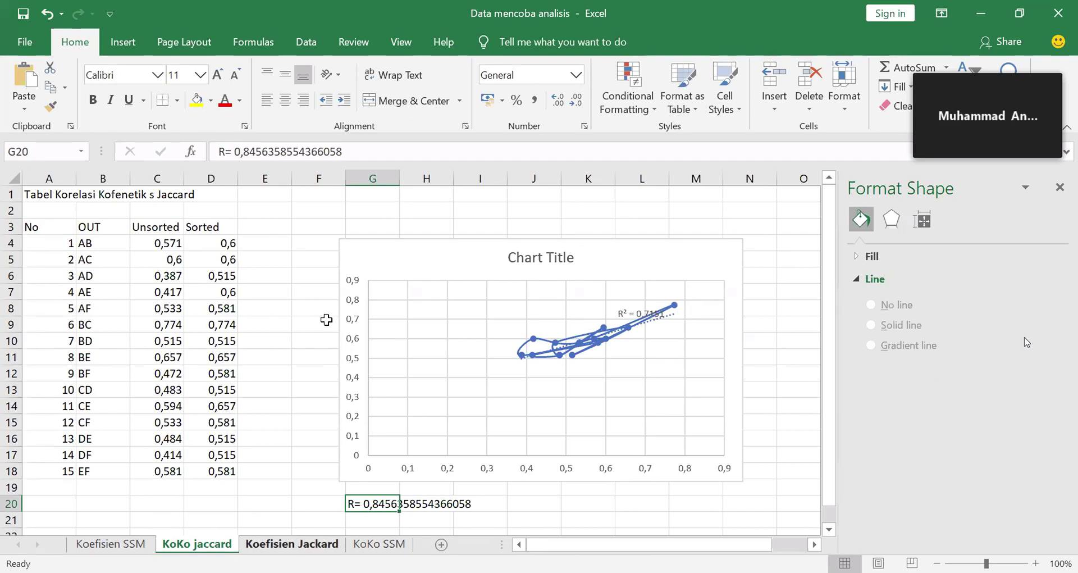
key(ctrl+Page_Down)
scroll(404, 317, down, 6)
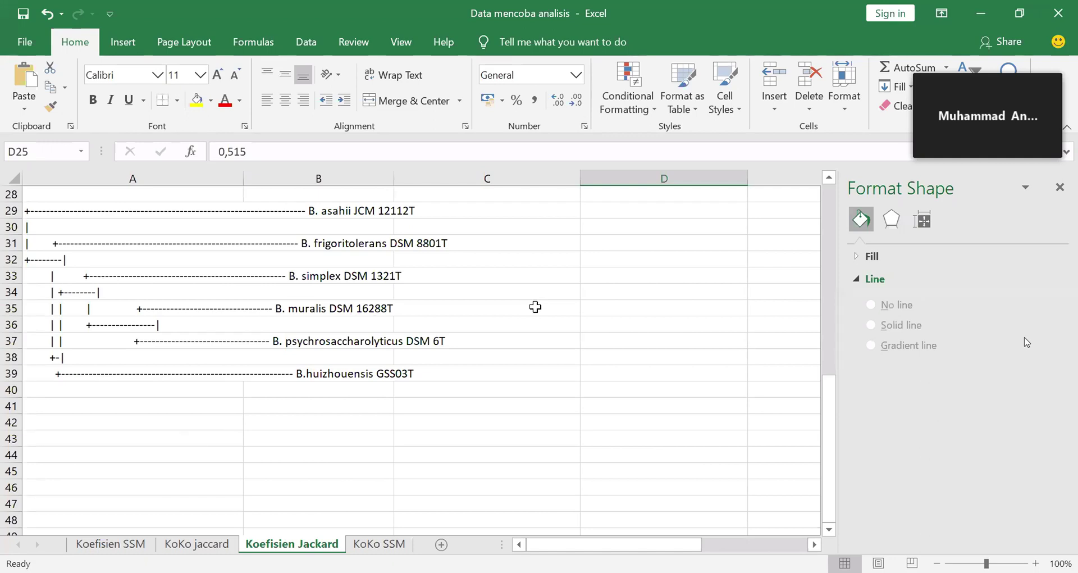
scroll(530, 386, up, 6)
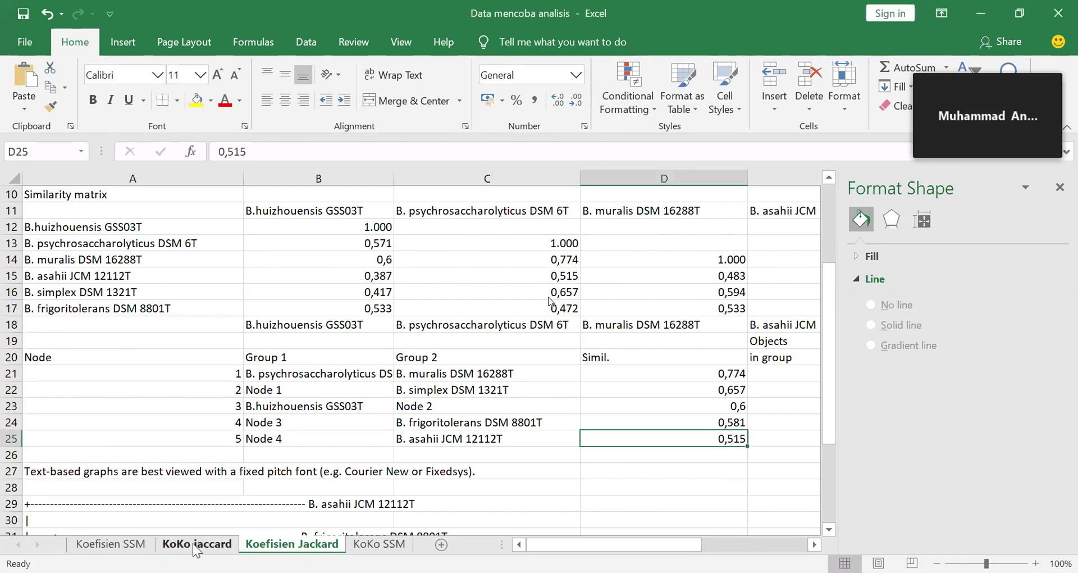
click(193, 544)
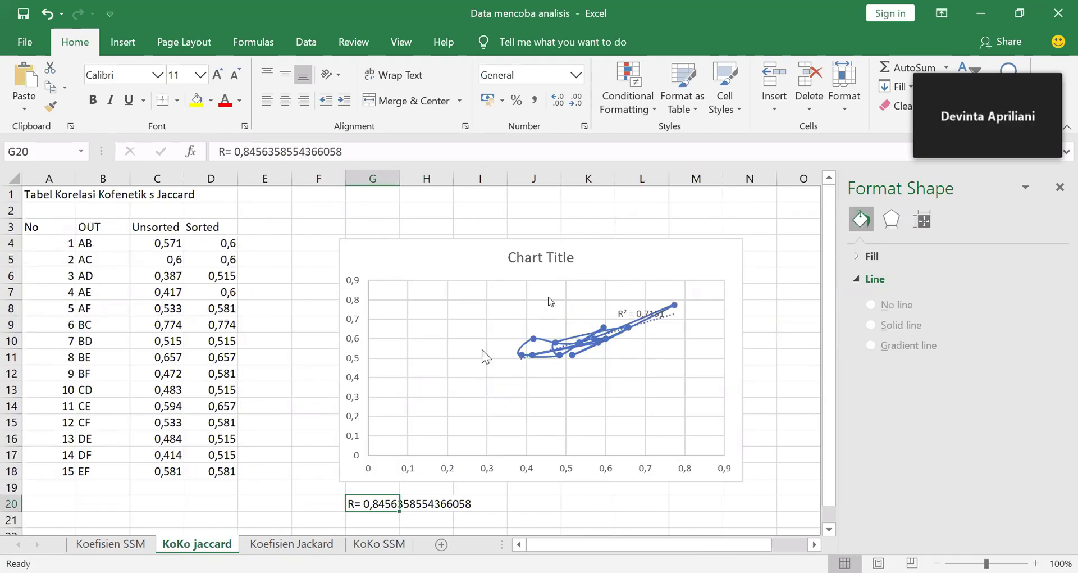
Step: Switch to WhatsApp and send the reply 'y' in the open chat
key(alt+Tab)
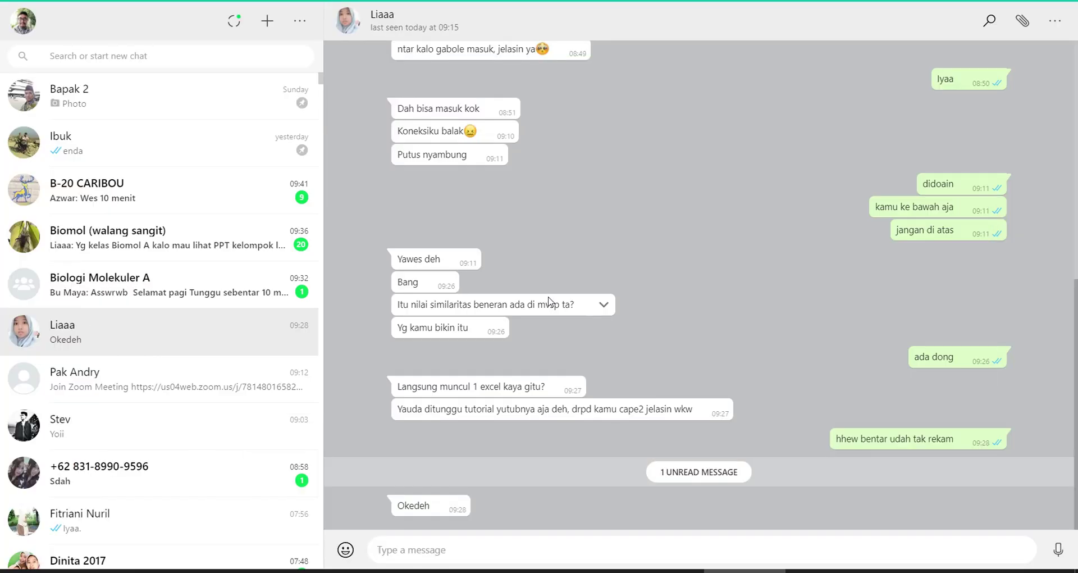
text(yayoo)
key(Return)
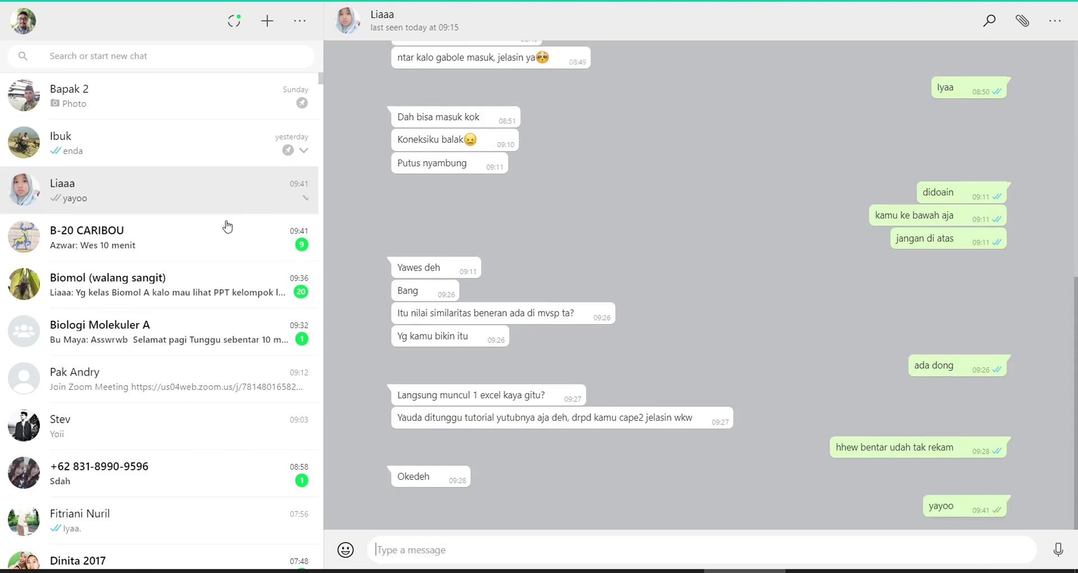
Step: Browse the B-20 CARIBOU, Biomol (walang sangit) and Liaaa chats, scrolling through Biomol's messages
click(200, 259)
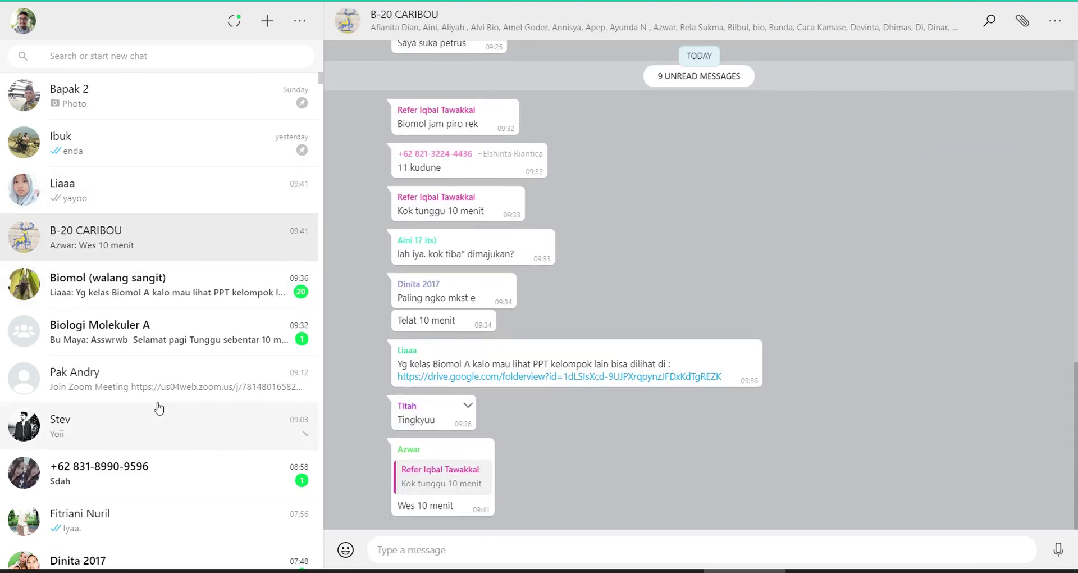
click(154, 303)
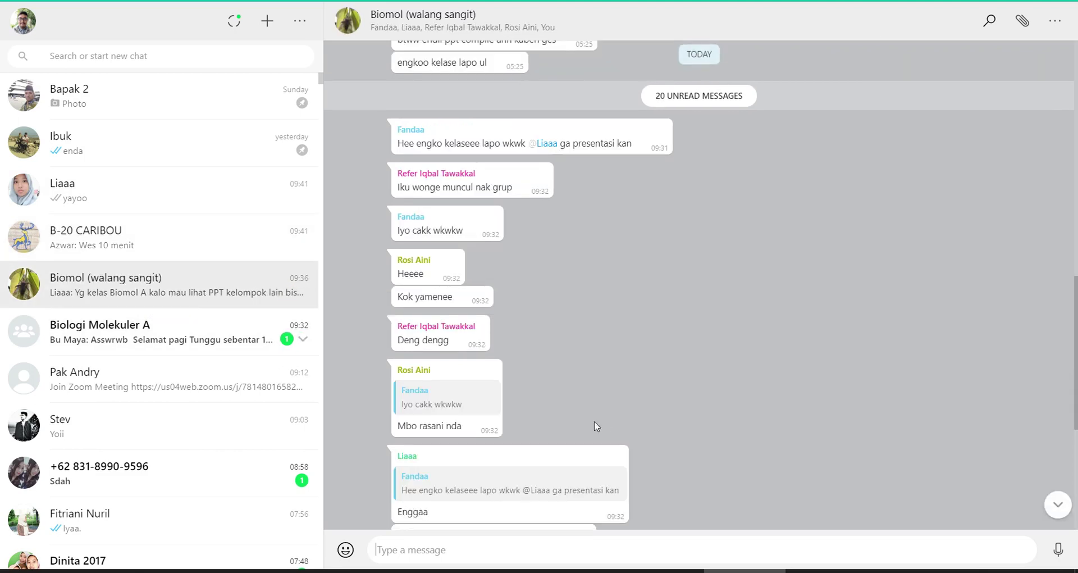
scroll(618, 424, down, 5)
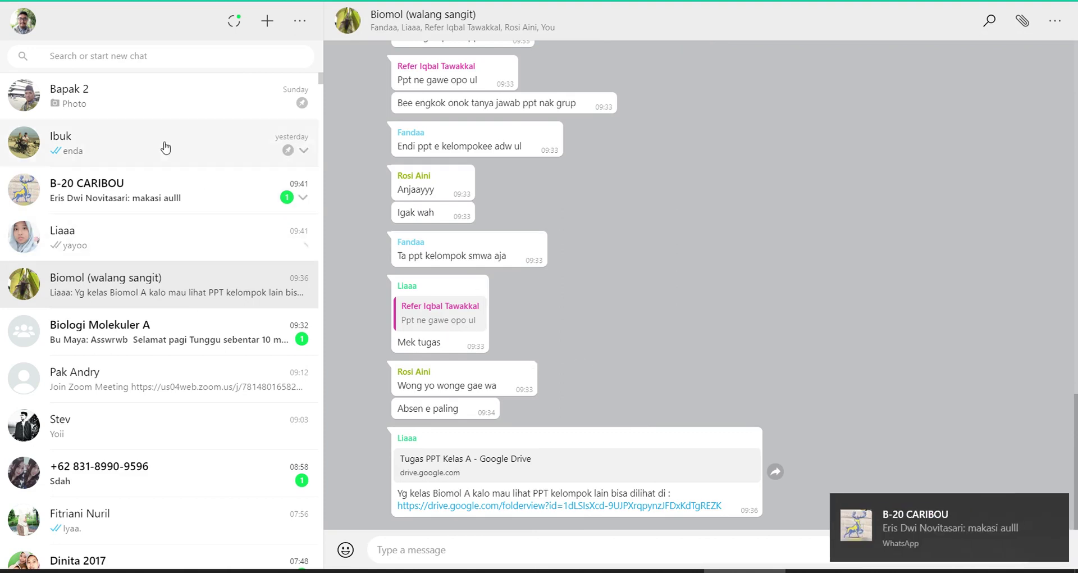
click(189, 216)
click(195, 208)
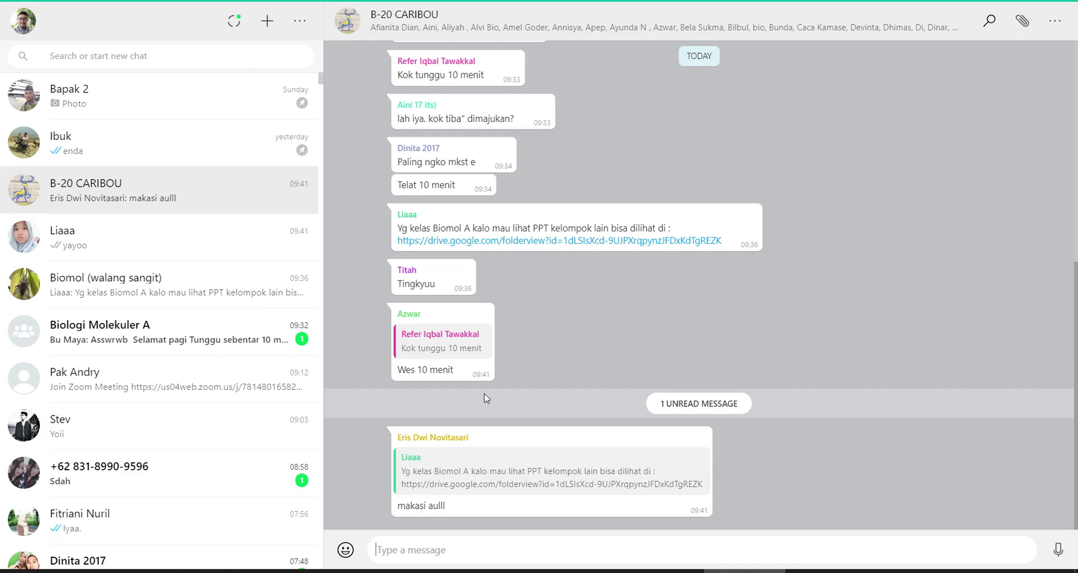
click(160, 294)
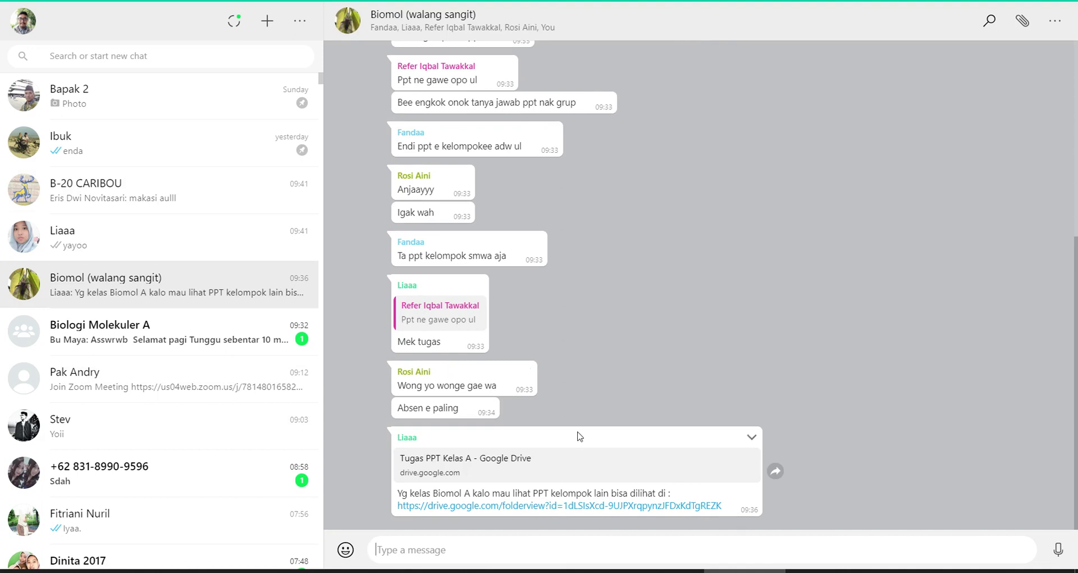
scroll(631, 370, up, 3)
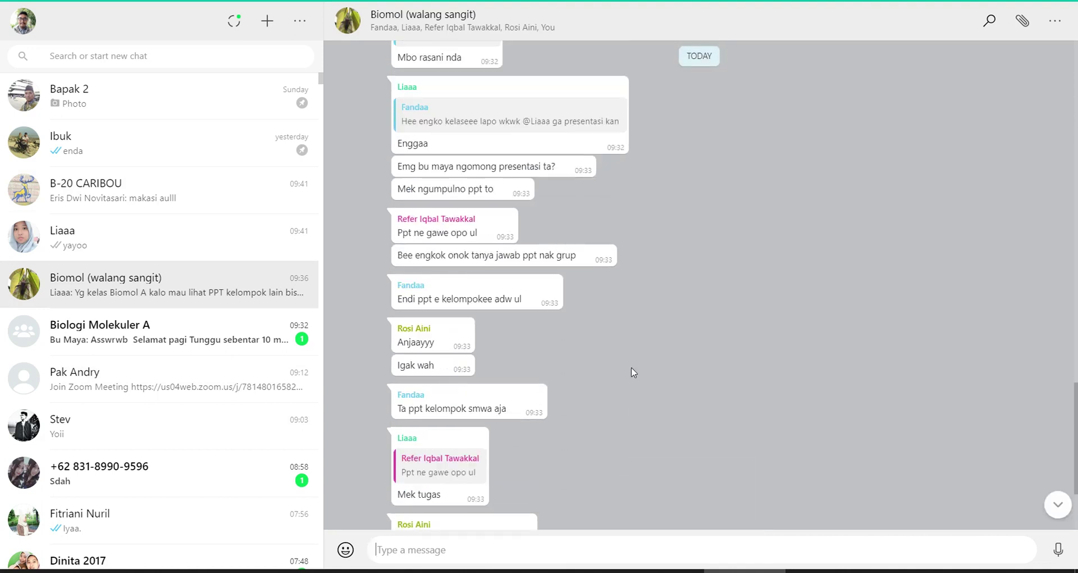
scroll(633, 372, down, 3)
scroll(634, 372, up, 5)
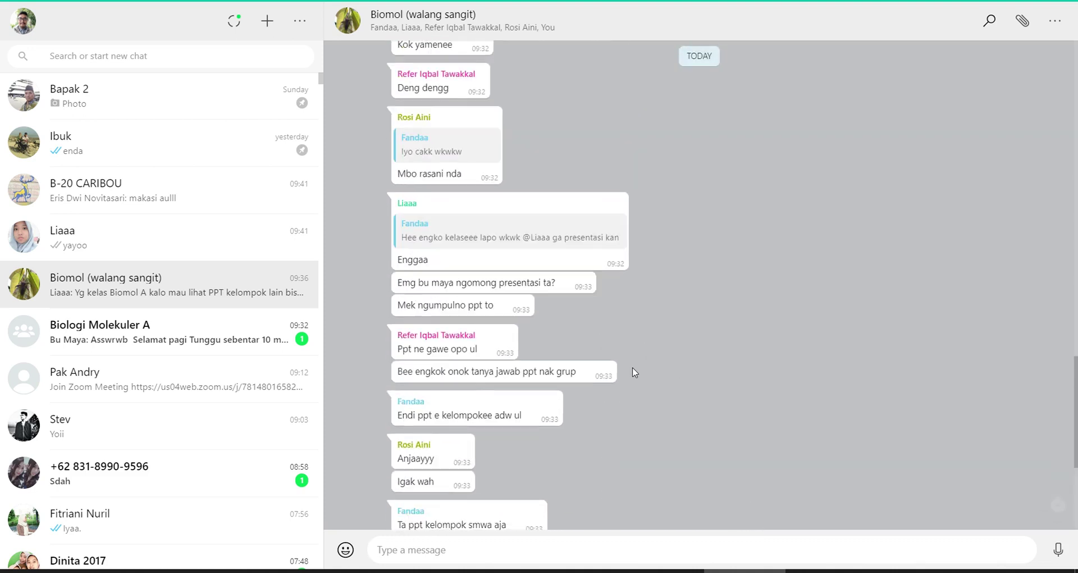
scroll(633, 372, down, 5)
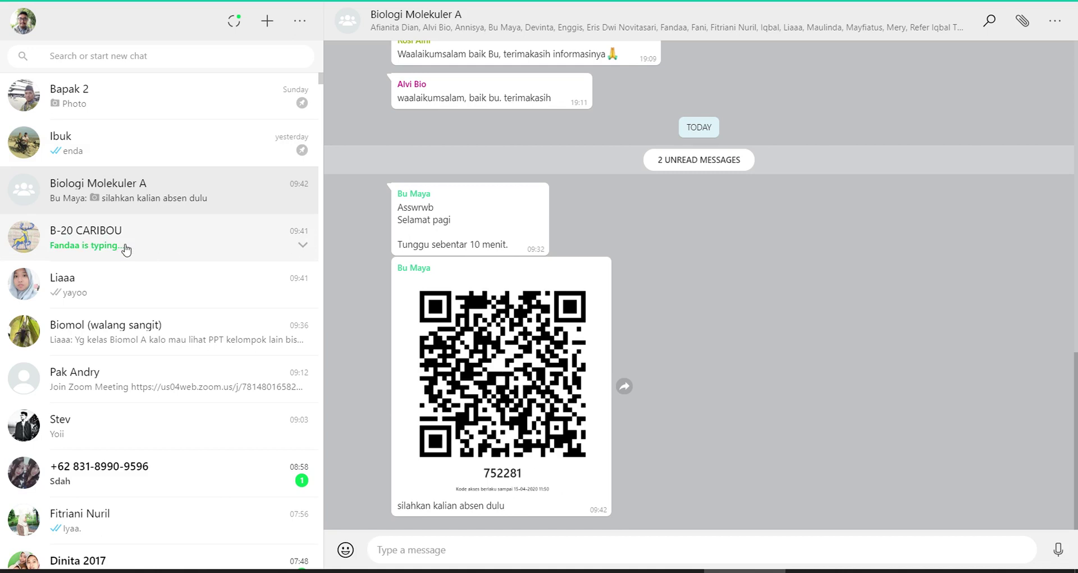
Step: Post the class attendance code in the B-20 CARIBOU group, checking Biologi Molekuler A
click(126, 243)
text(75)
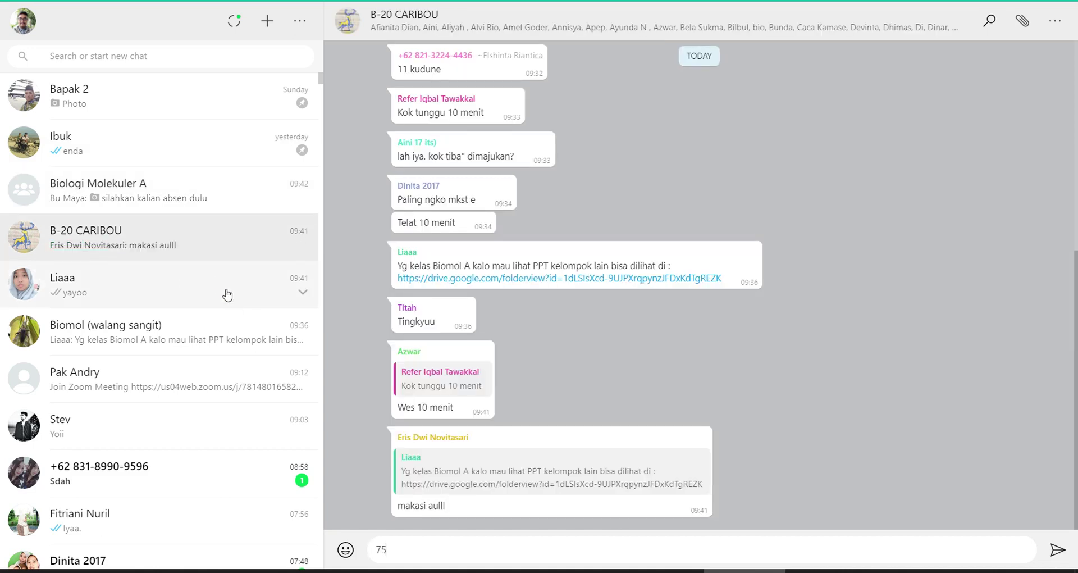
text(2281)
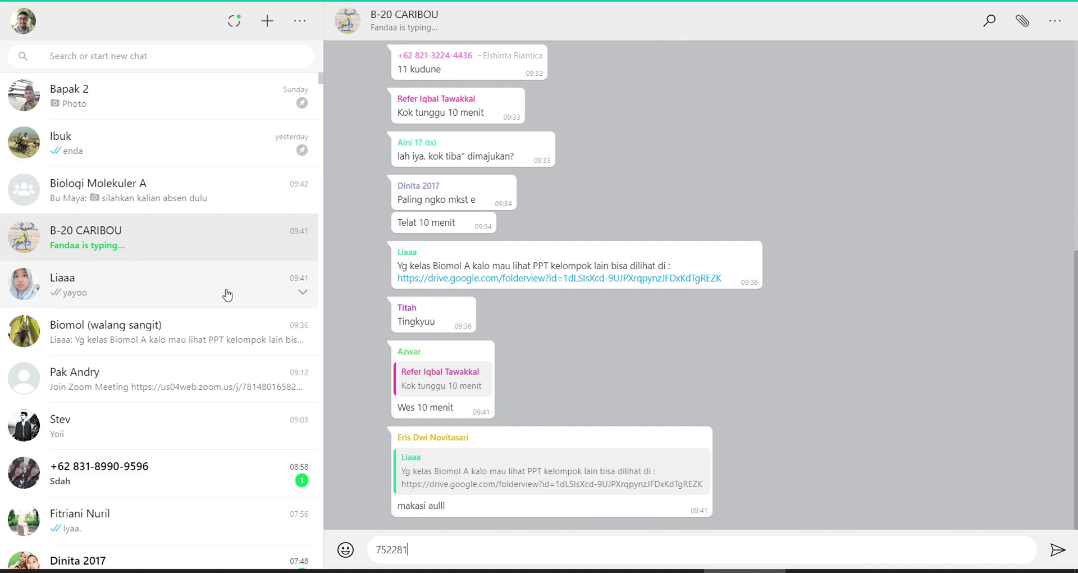
key(Return)
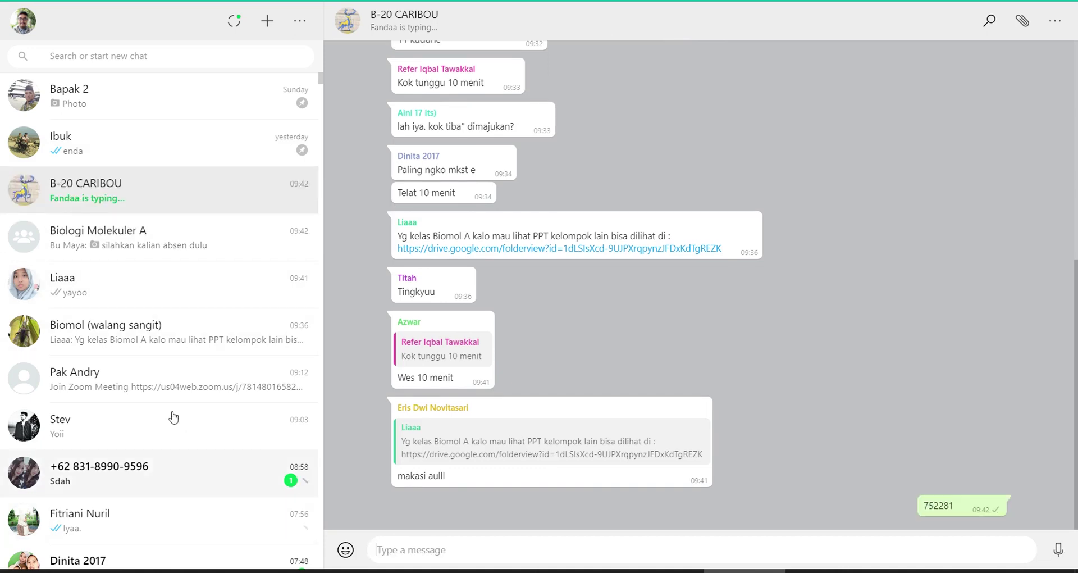
click(135, 242)
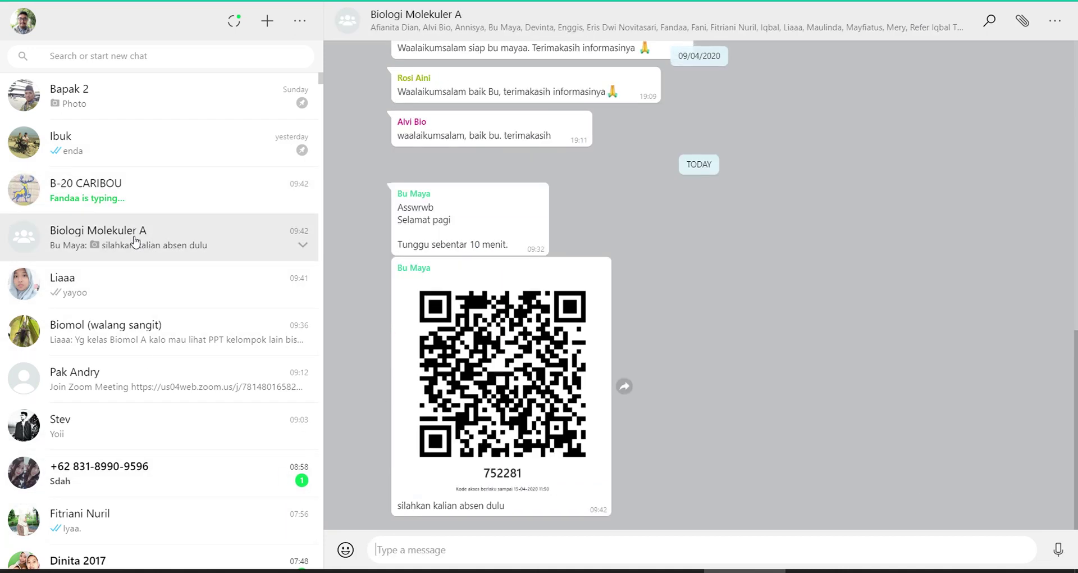
click(135, 196)
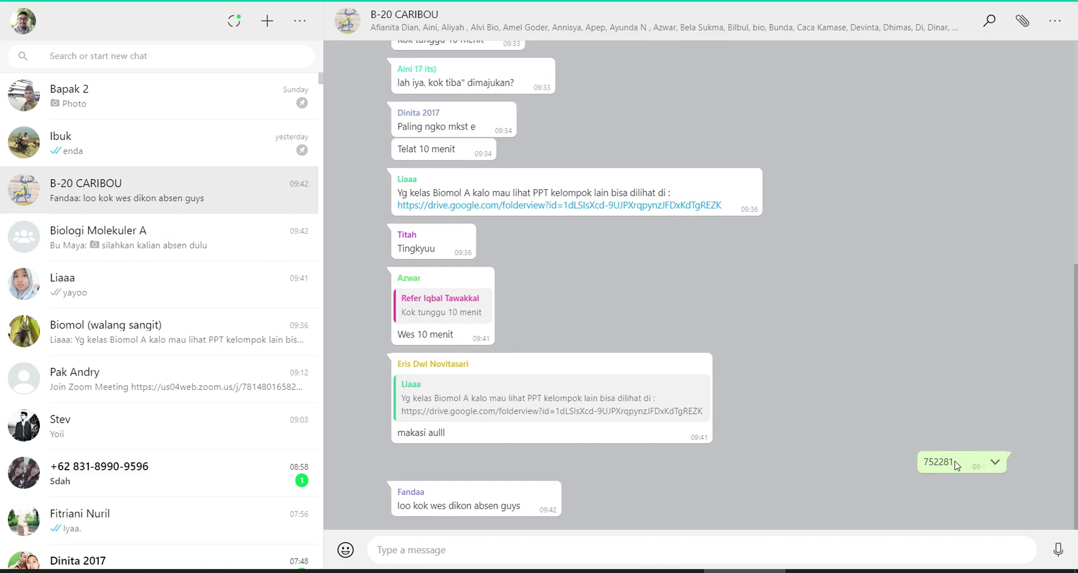
Step: Copy the sent code from the message, glance at the Excel chart, and return to the chat
drag(953, 461, 912, 466)
right_click(937, 464)
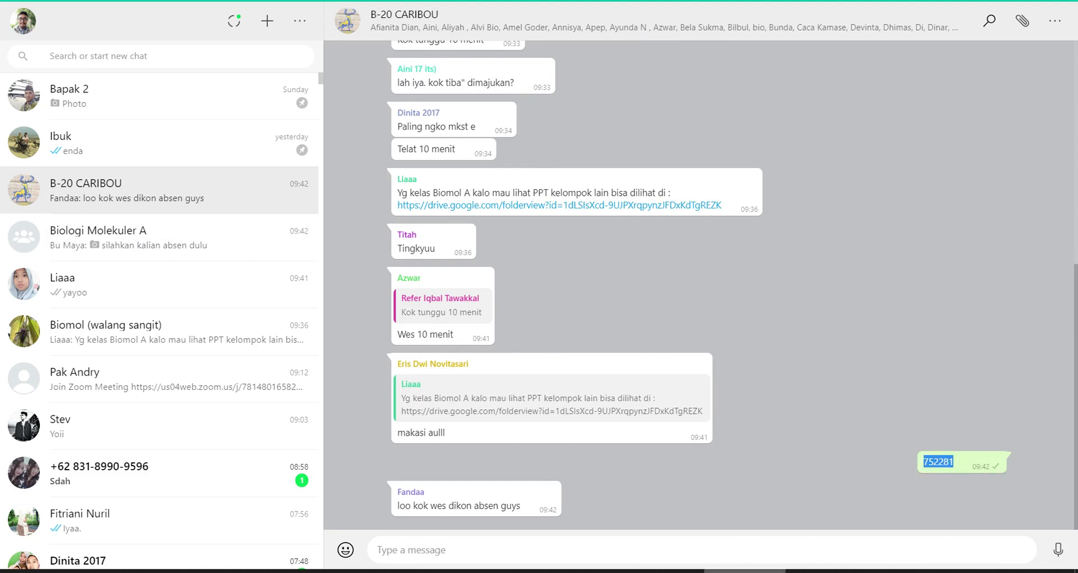
click(724, 570)
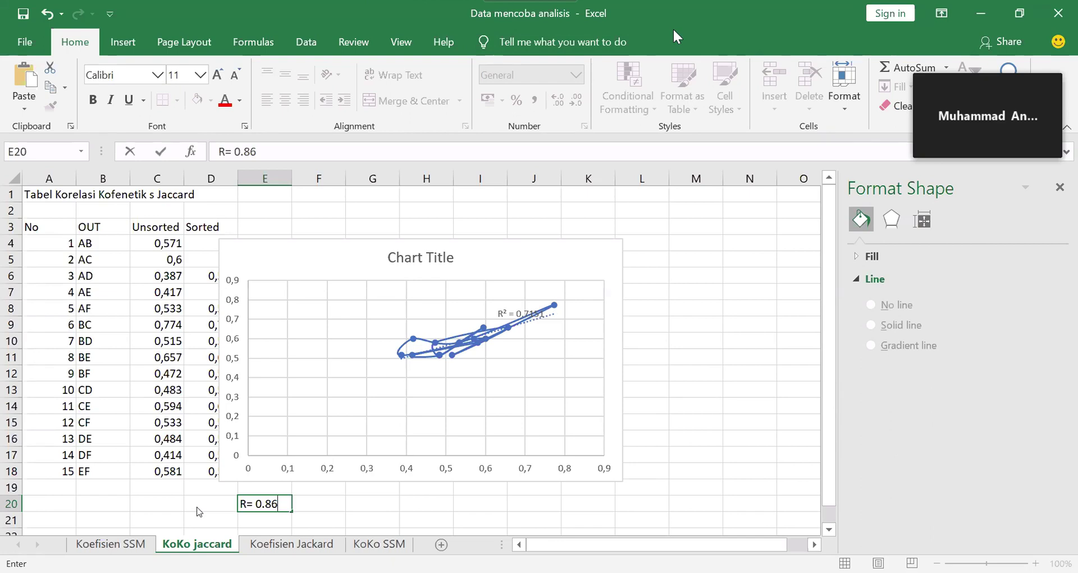
key(alt+Tab)
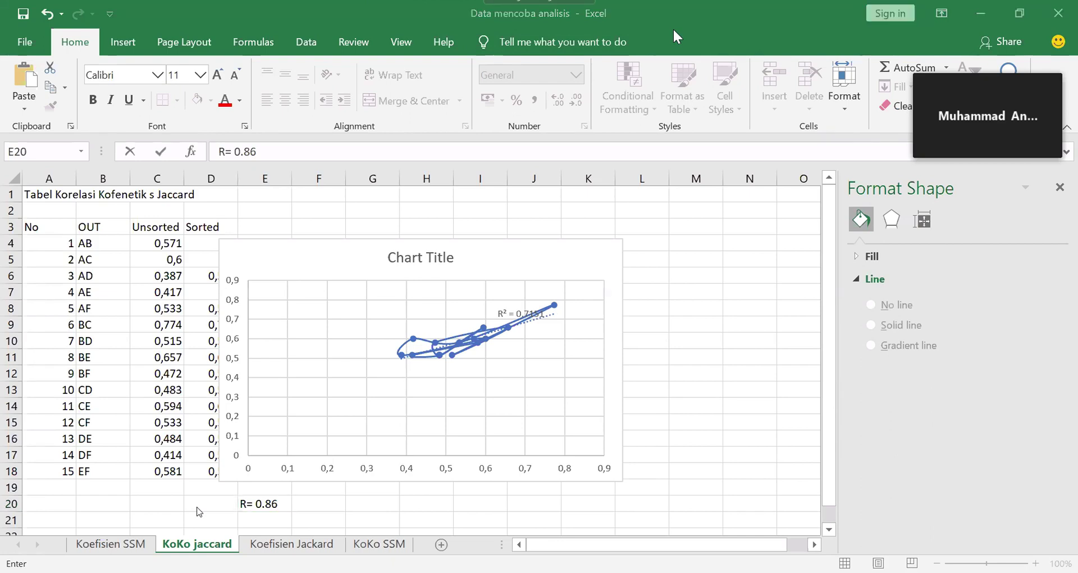
key(alt+Tab)
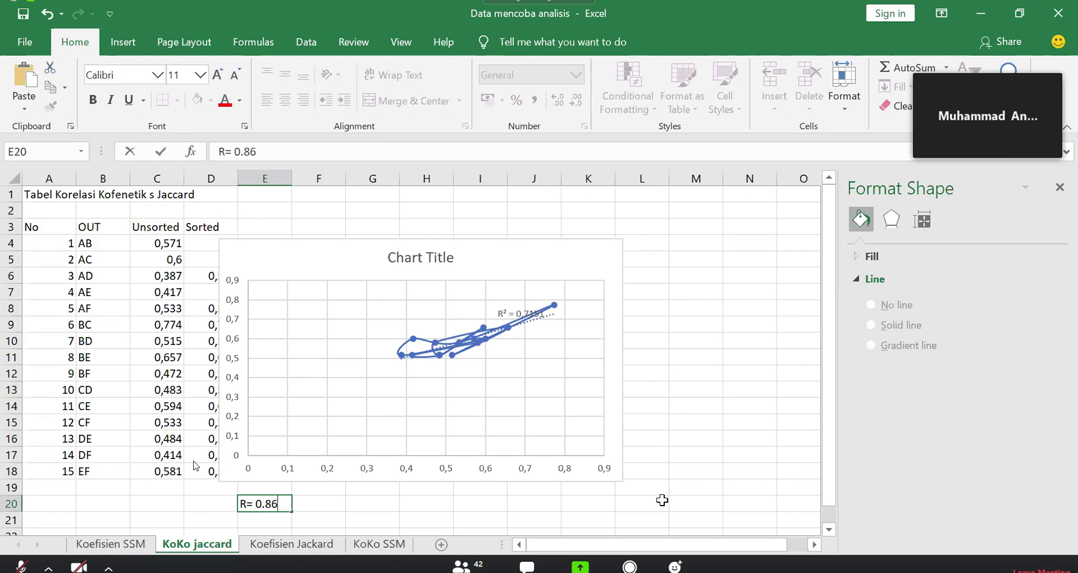
key(alt+Tab)
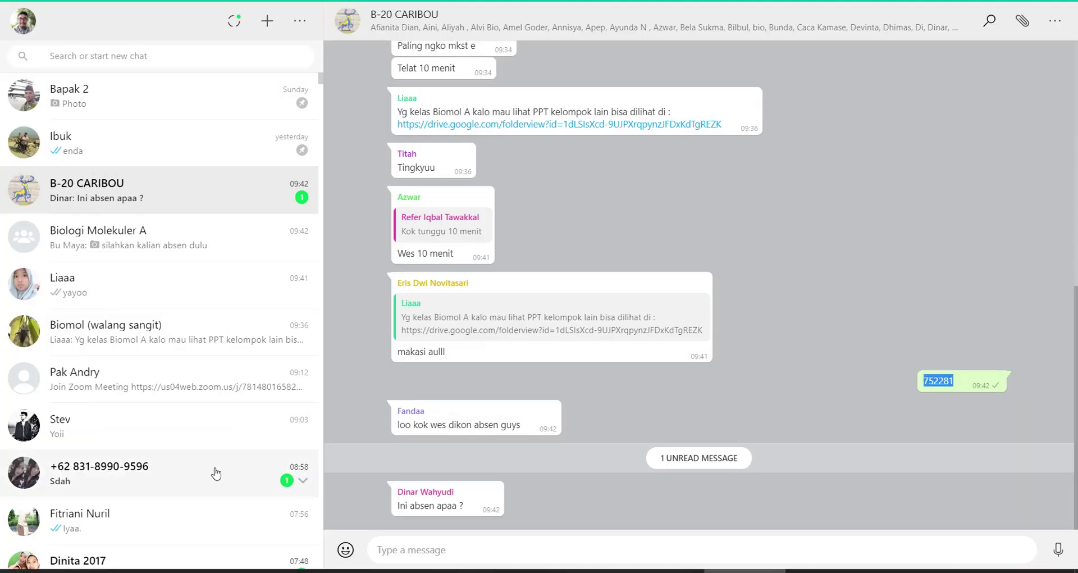
Step: Reply 'biomod' in the B-20 CARIBOU group, then go back to the Excel workbook
click(450, 547)
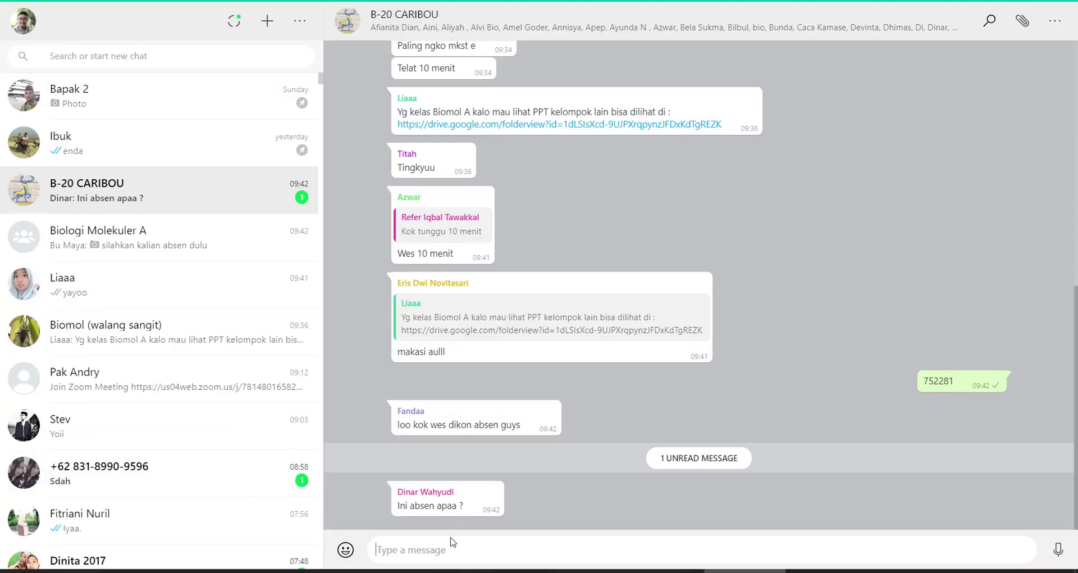
text(biomod)
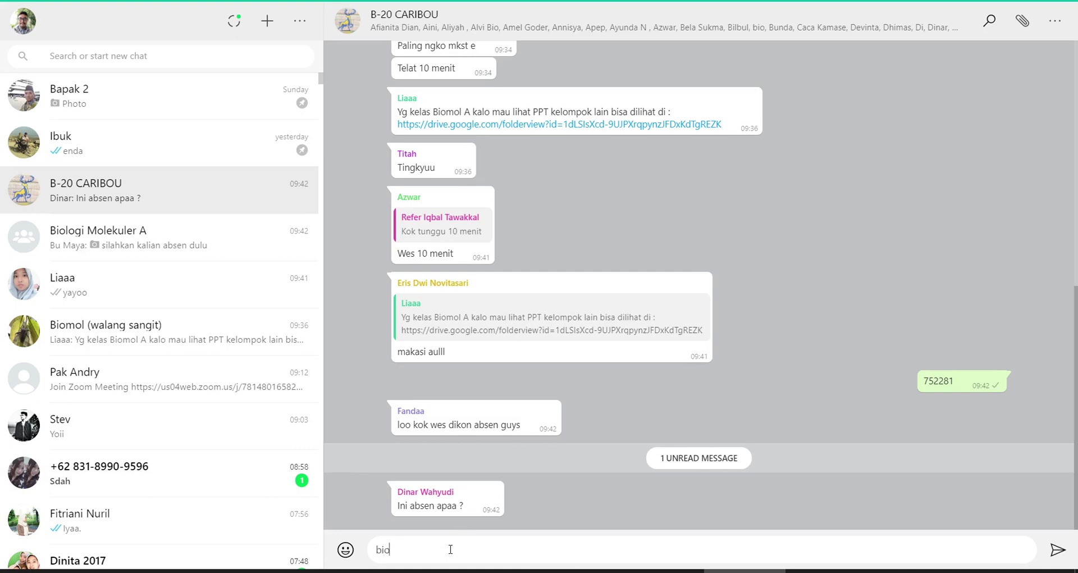
key(Return)
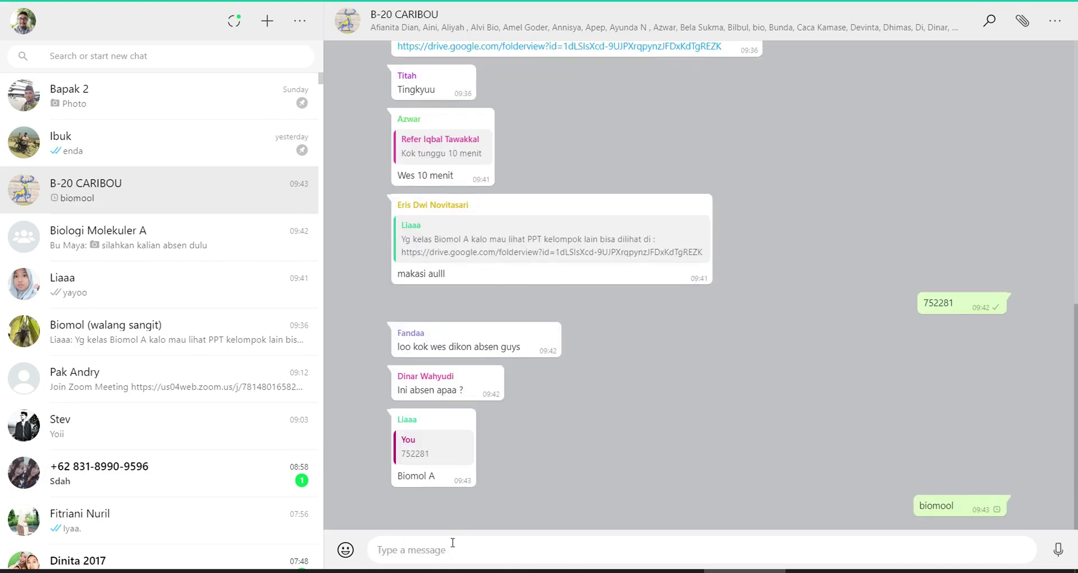
key(alt+Tab)
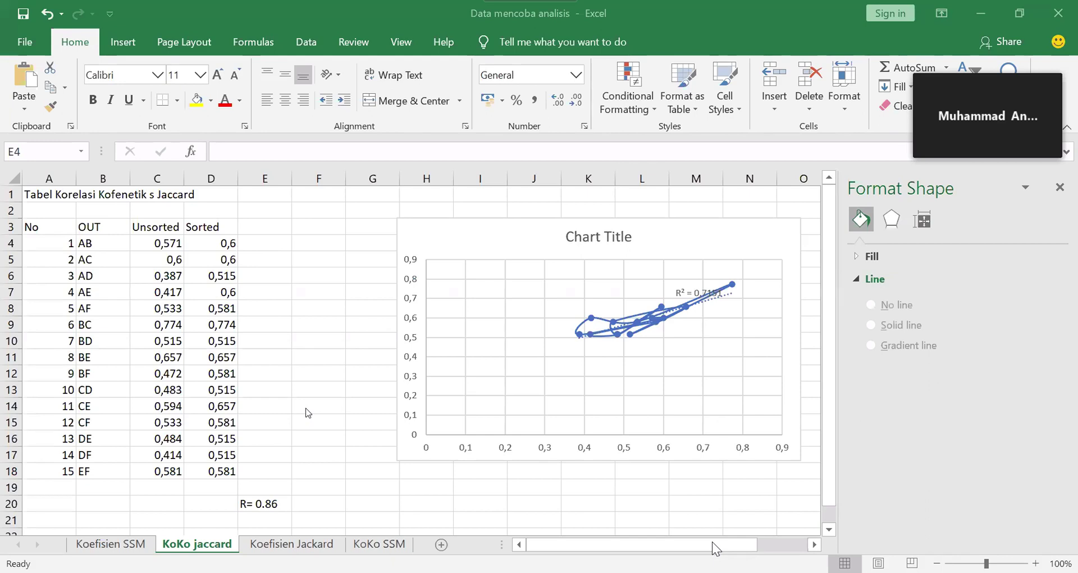
Step: Switch past WhatsApp to Adobe Reader showing page 4 of JMB022-06-01_FDOC_1.pdf
key(alt+Tab)
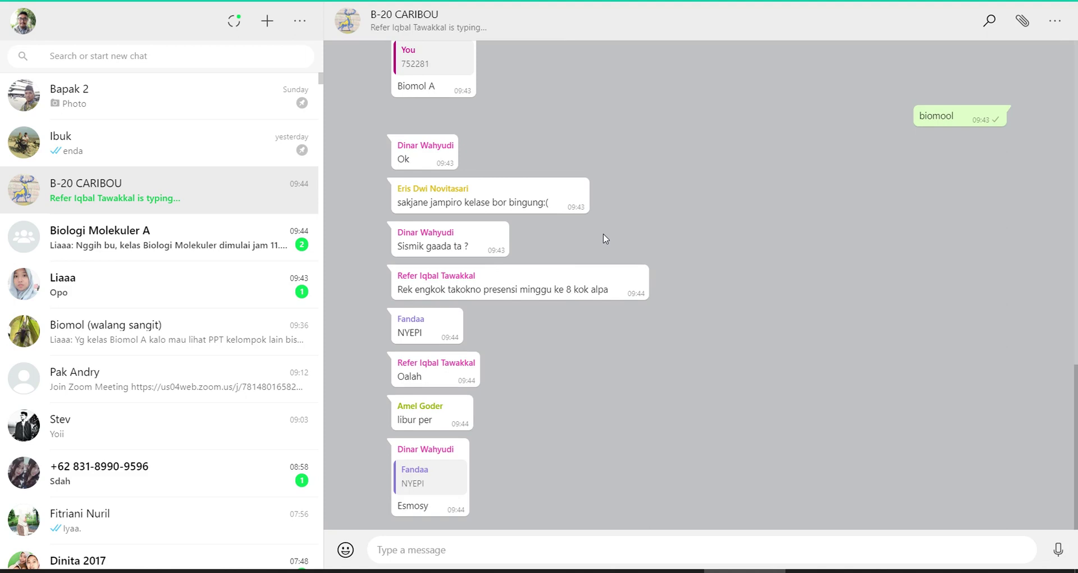
key(alt+Tab)
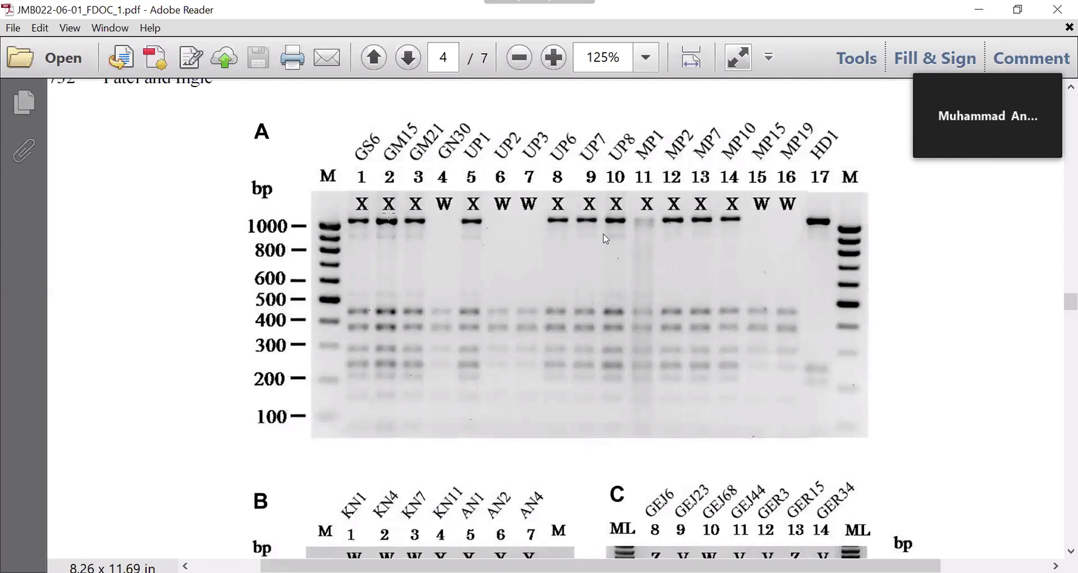
scroll(669, 227, down, 4)
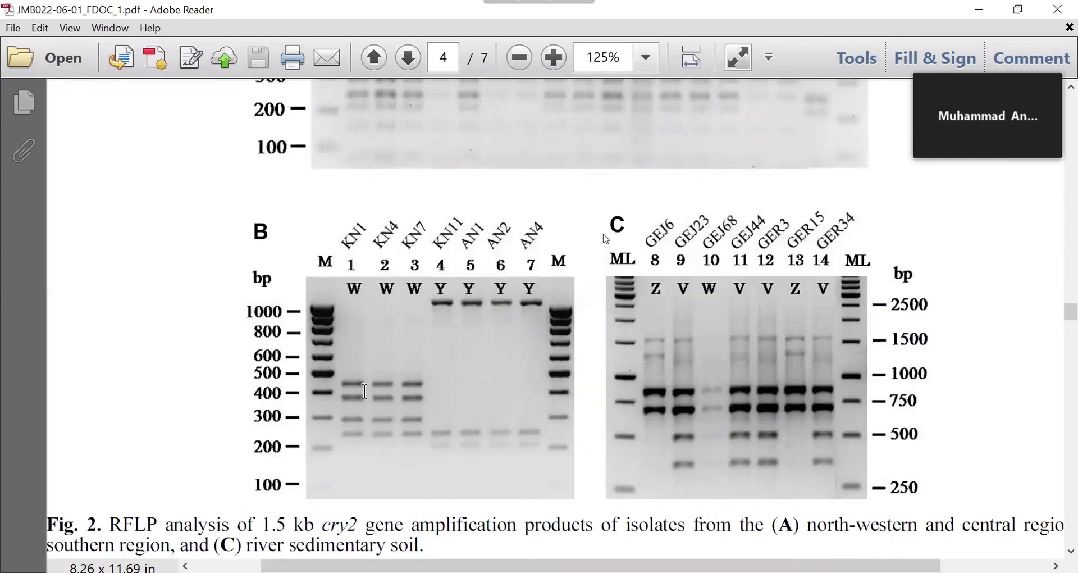
scroll(364, 391, down, 2)
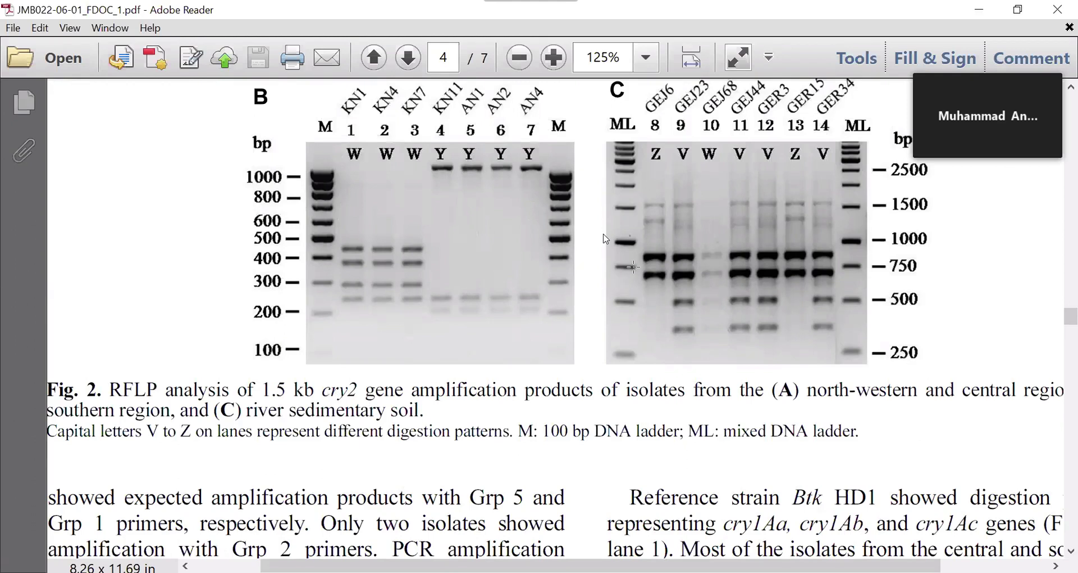
scroll(633, 268, up, 5)
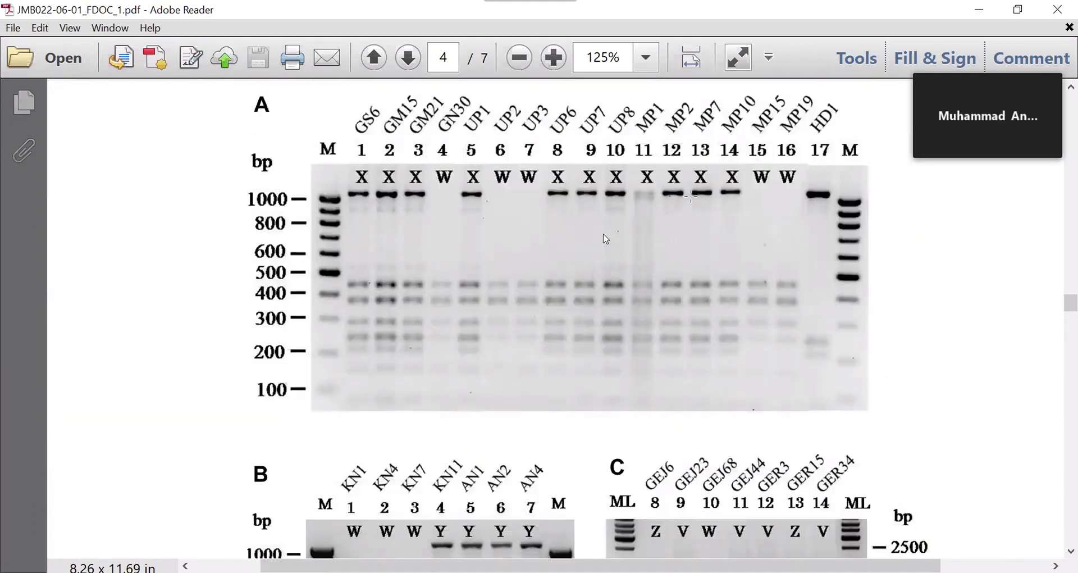